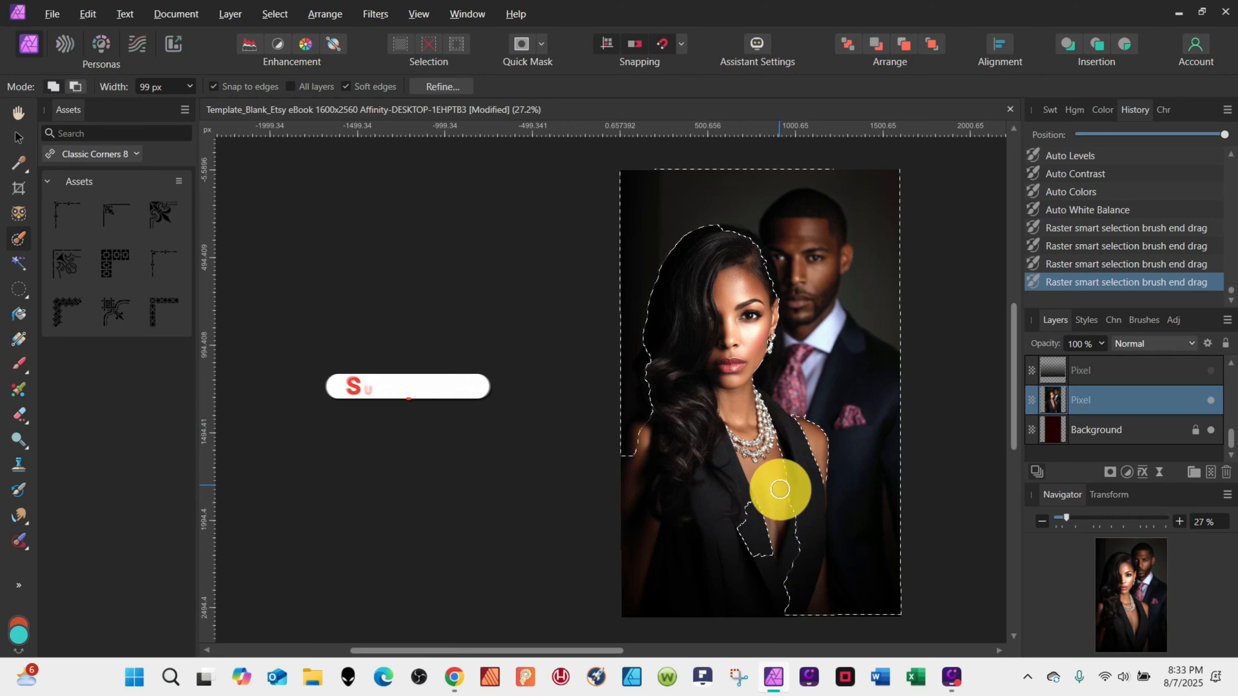
Refine the smart selection around the woman, duplicate the selection onto its own layer and deselect.
{"action": "mouse_move", "coordinate": [769, 436]}
{"action": "left_mouse_down"}
{"action": "mouse_move", "coordinate": [717, 535]}
{"action": "mouse_move", "coordinate": [768, 556]}
{"action": "left_mouse_up"}
{"action": "left_click_drag", "start_coordinate": [815, 630], "coordinate": [815, 629]}
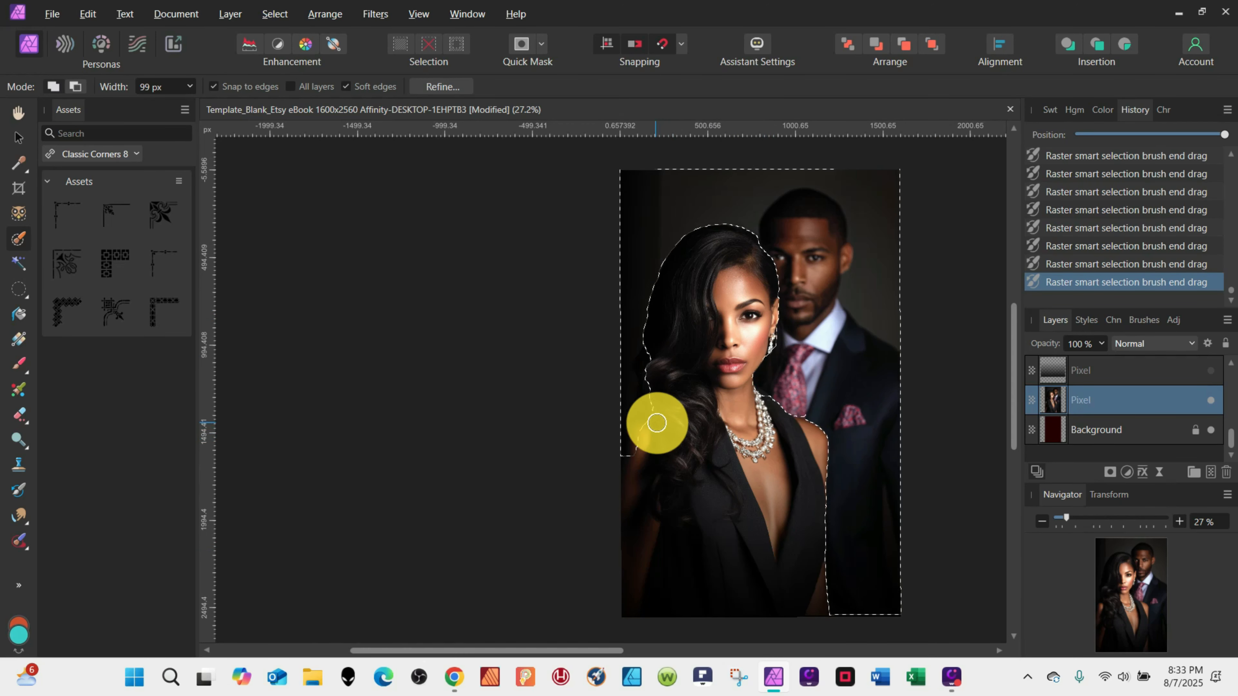
{"action": "left_click_drag", "start_coordinate": [656, 423], "coordinate": [634, 458]}
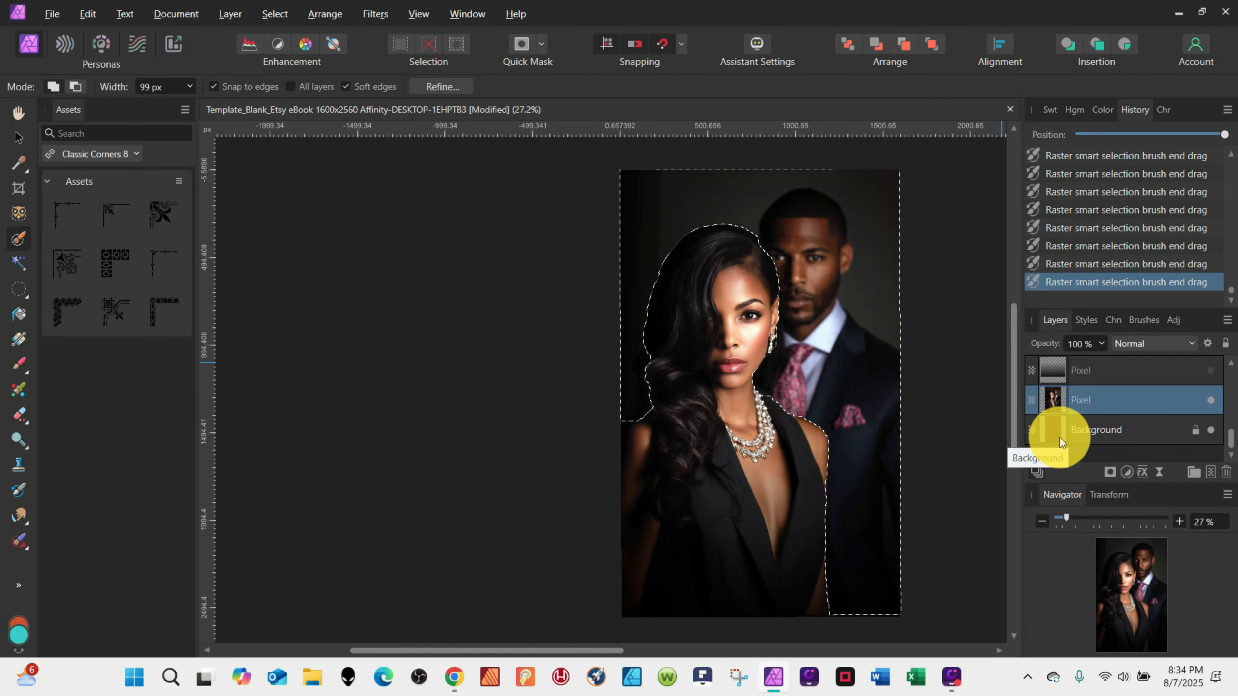
{"action": "key", "text": "ctrl+j"}
{"action": "key", "text": "ctrl+d"}
{"action": "left_click", "coordinate": [376, 14]}
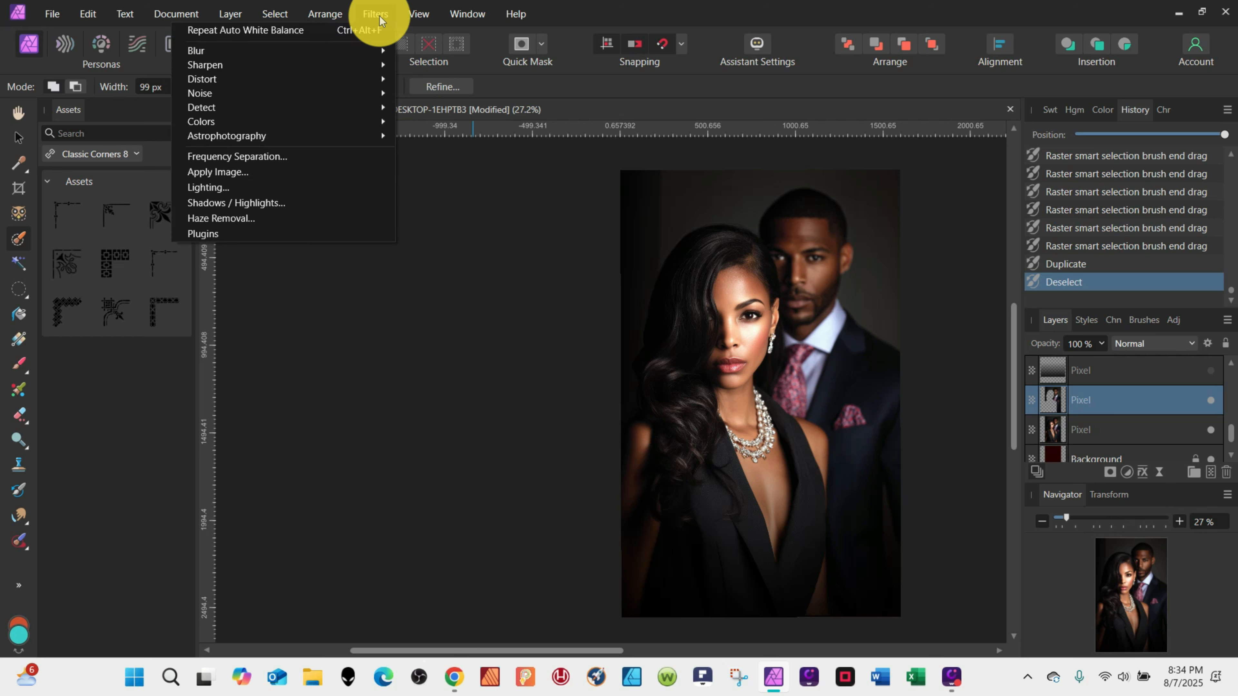
{"action": "mouse_move", "coordinate": [219, 50]}
{"action": "left_click", "coordinate": [130, 73]}
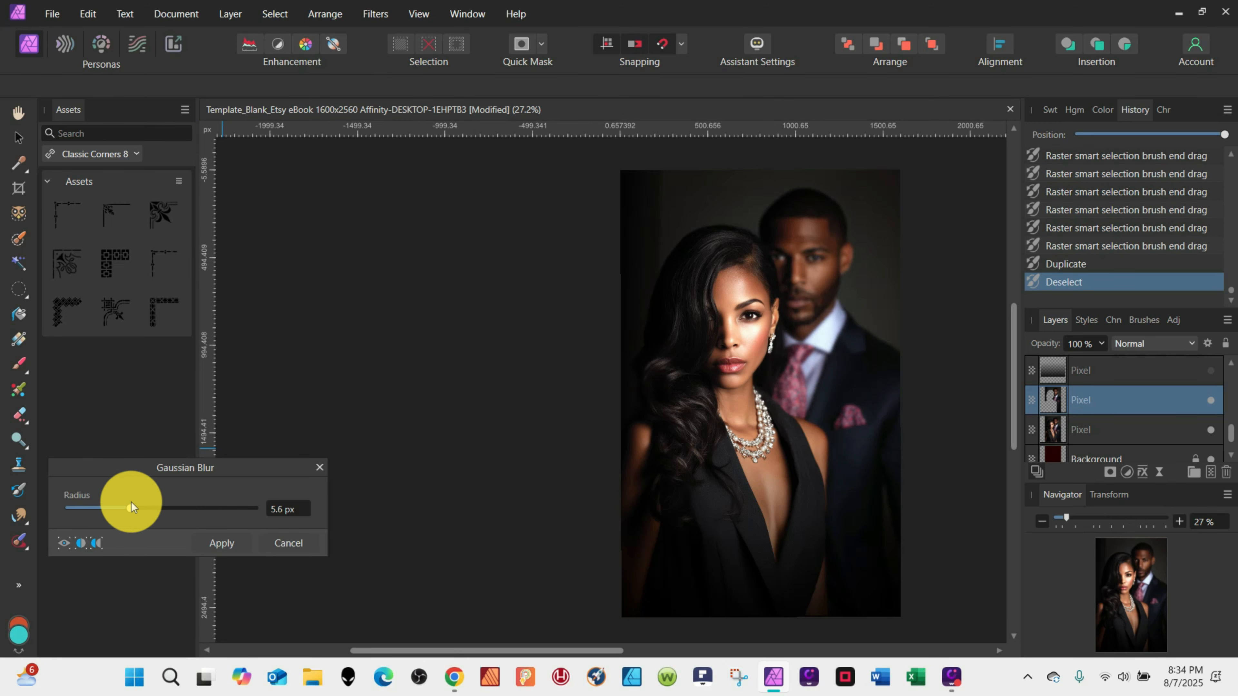
{"action": "mouse_move", "coordinate": [133, 502]}
{"action": "left_mouse_down"}
{"action": "mouse_move", "coordinate": [151, 500]}
{"action": "mouse_move", "coordinate": [122, 490]}
{"action": "left_mouse_up"}
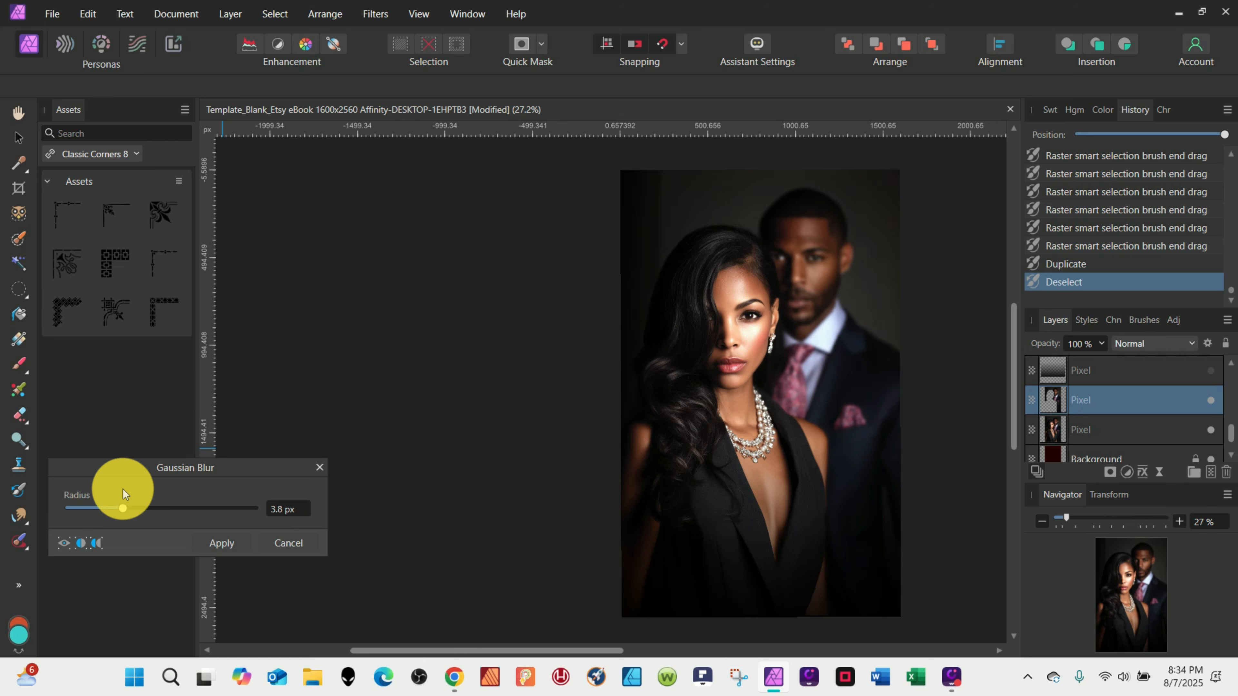
{"action": "left_click", "coordinate": [319, 467]}
Apply a 5 px Gaussian Blur to the full portrait layer behind the cut-out woman.
{"action": "left_click", "coordinate": [19, 138]}
{"action": "left_click", "coordinate": [1053, 429]}
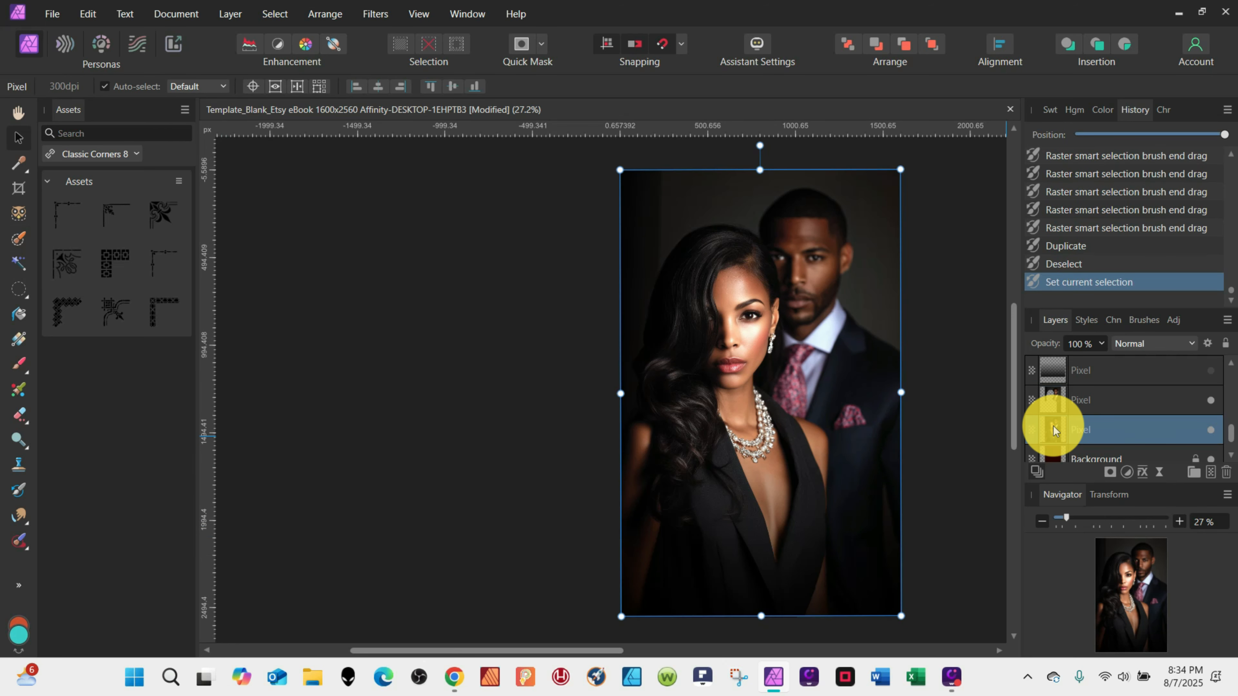
{"action": "left_click", "coordinate": [1057, 407]}
{"action": "left_click", "coordinate": [375, 13]}
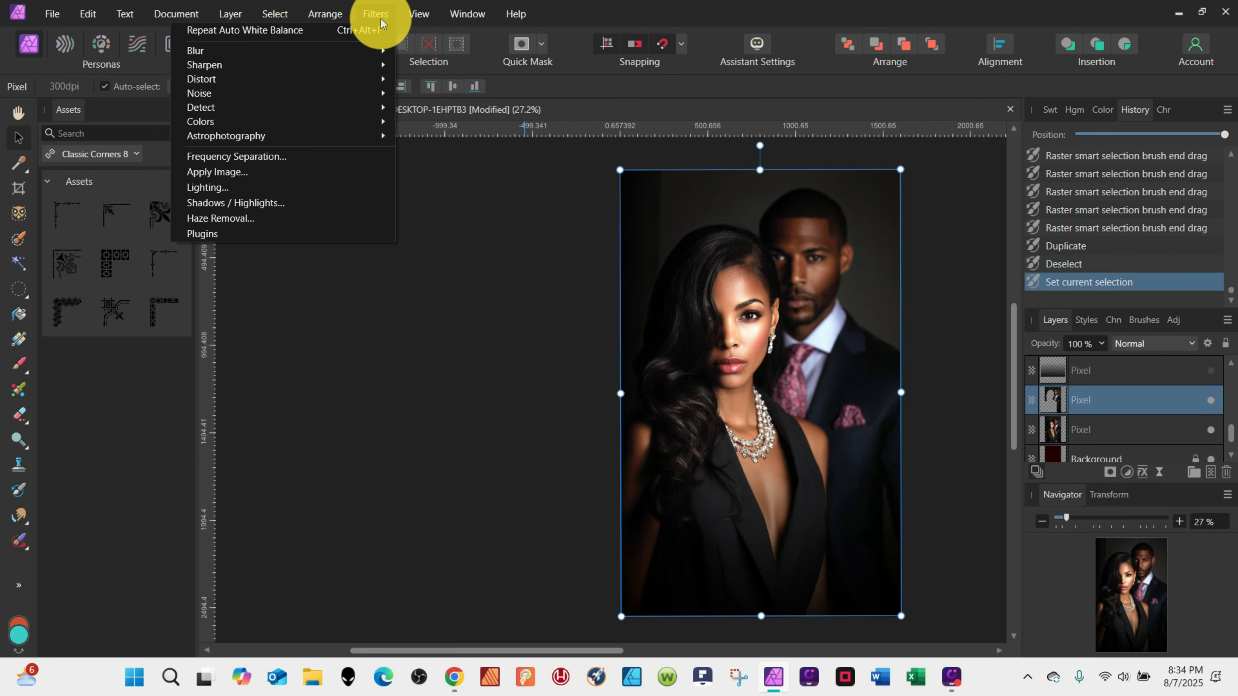
{"action": "mouse_move", "coordinate": [195, 50]}
{"action": "left_click", "coordinate": [68, 64]}
{"action": "left_click_drag", "start_coordinate": [146, 507], "coordinate": [128, 507]}
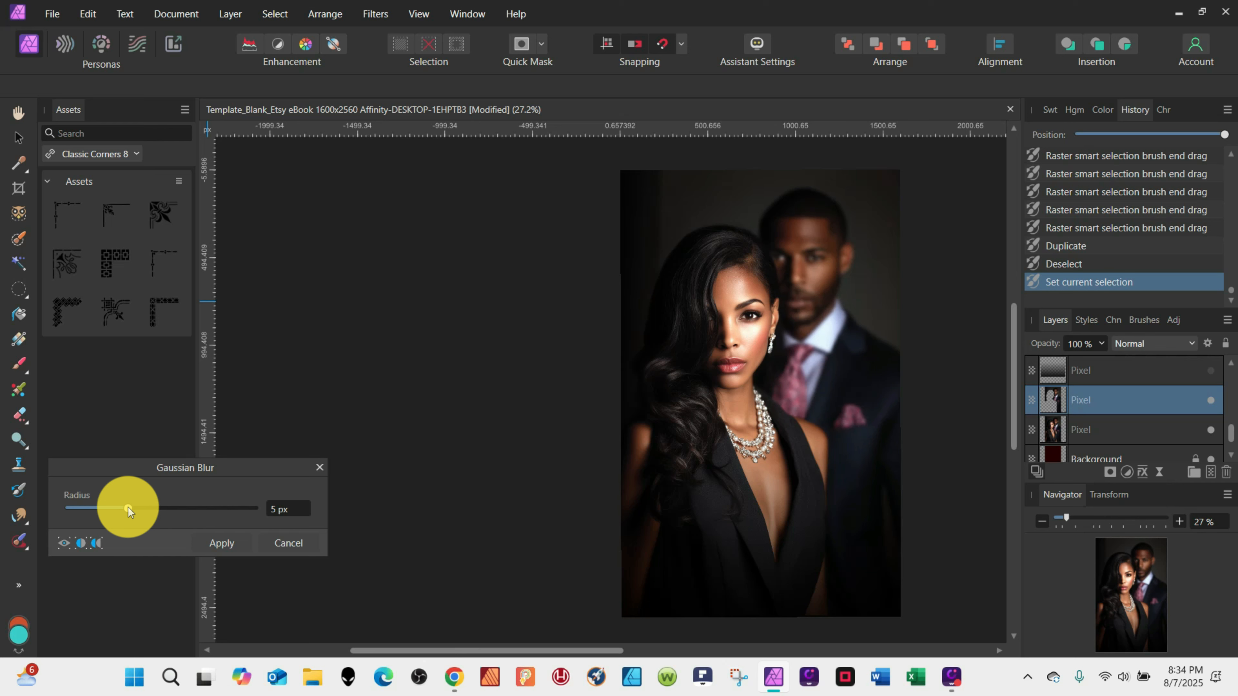
{"action": "left_click", "coordinate": [222, 542]}
Add a Vibrance adjustment to the lower portrait layer with vibrance 100% and saturation 6%.
{"action": "left_click", "coordinate": [633, 425]}
{"action": "left_click", "coordinate": [1055, 423]}
{"action": "left_click", "coordinate": [1126, 471]}
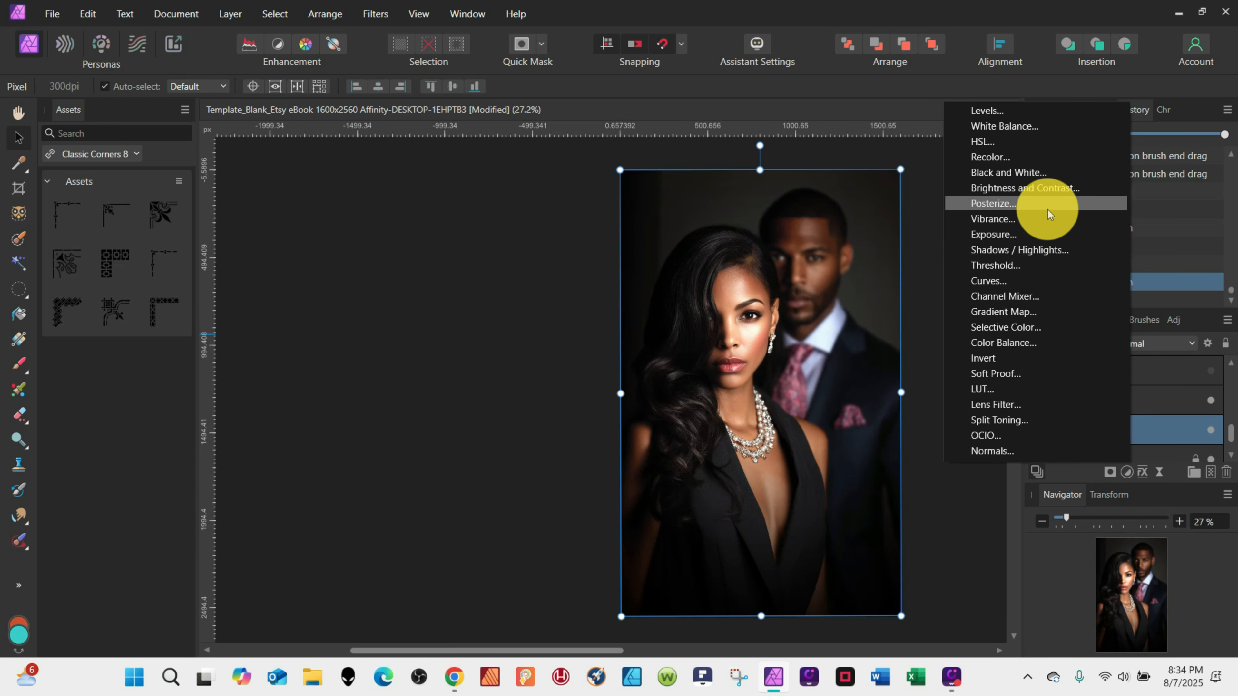
{"action": "left_click", "coordinate": [1044, 204]}
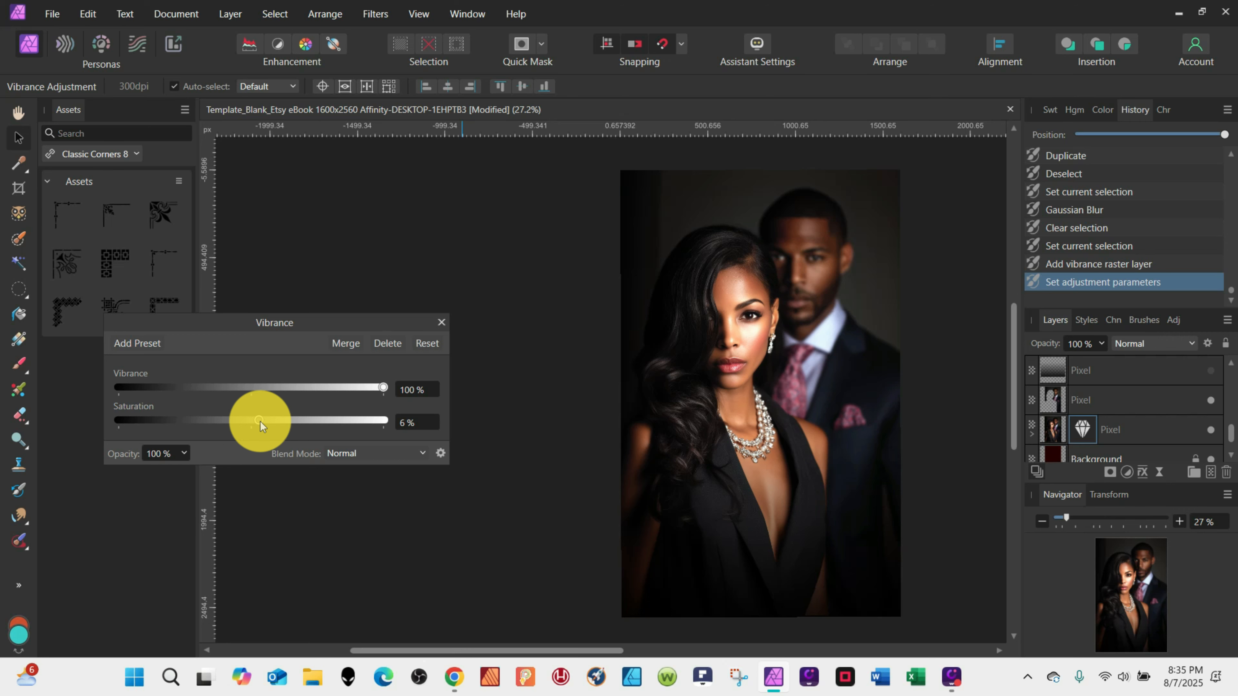
{"action": "left_click", "coordinate": [440, 322]}
Select the woman's eye with a circular marquee, duplicate it onto a new layer and deselect.
{"action": "left_click", "coordinate": [1055, 427]}
{"action": "scroll", "coordinate": [785, 335], "scroll_direction": "up", "scroll_amount": 7}
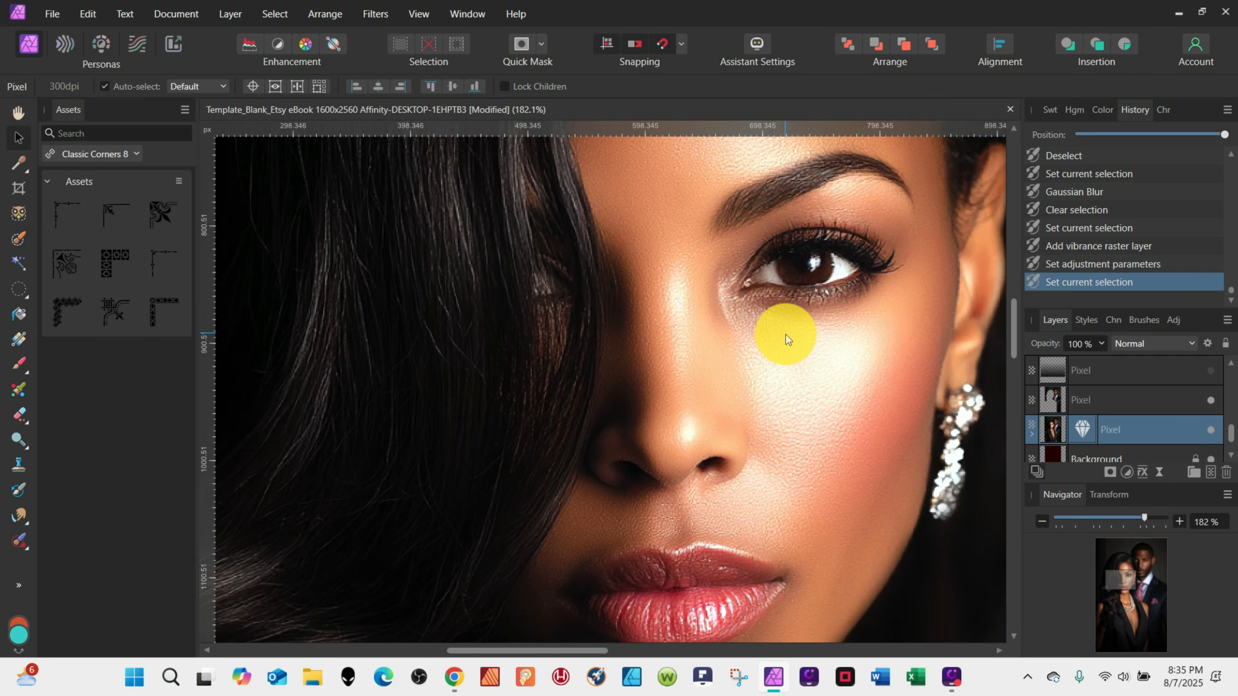
{"action": "left_click", "coordinate": [18, 288]}
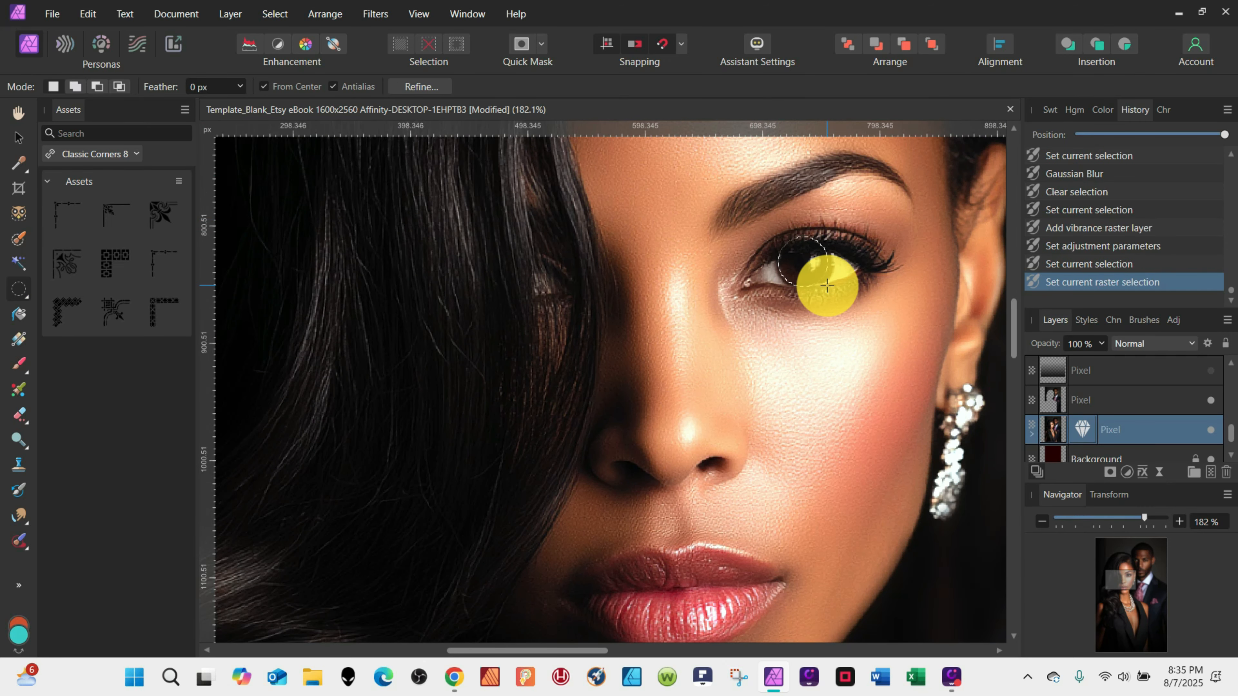
{"action": "key", "text": "ctrl+j"}
{"action": "key", "text": "ctrl+d"}
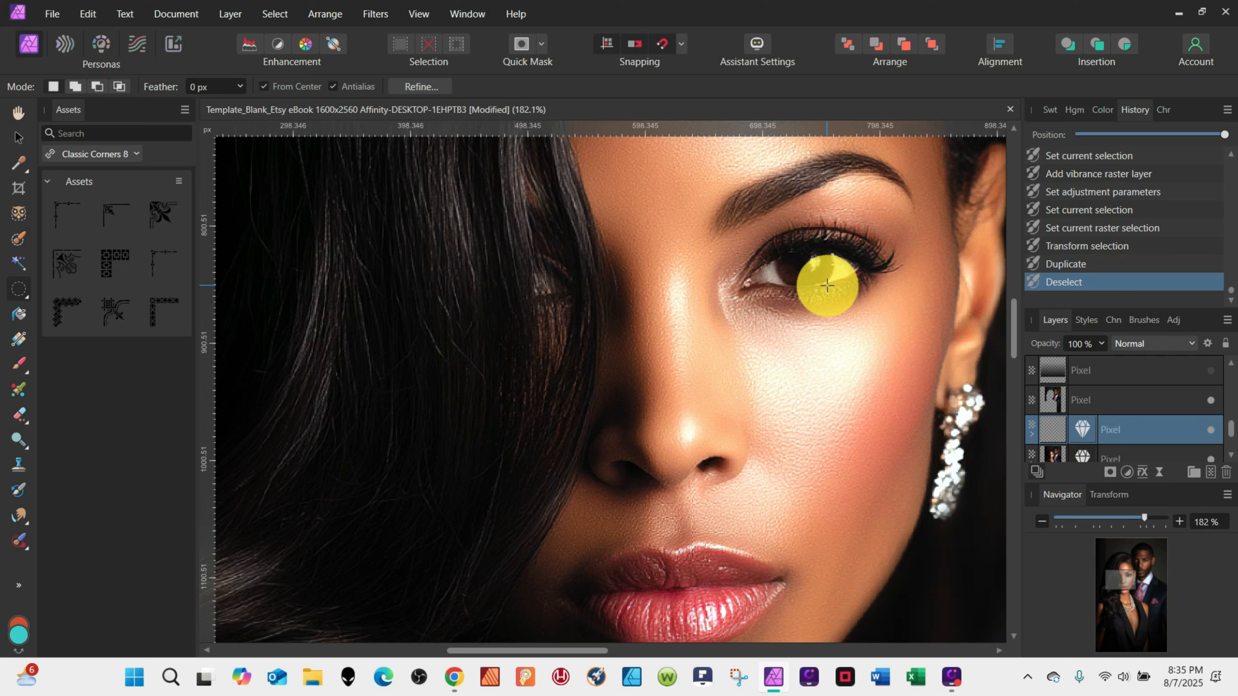
Reset the eye layer's Vibrance adjustment and set its vibrance to 100%.
{"action": "double_click", "coordinate": [1081, 429]}
{"action": "left_click", "coordinate": [422, 342]}
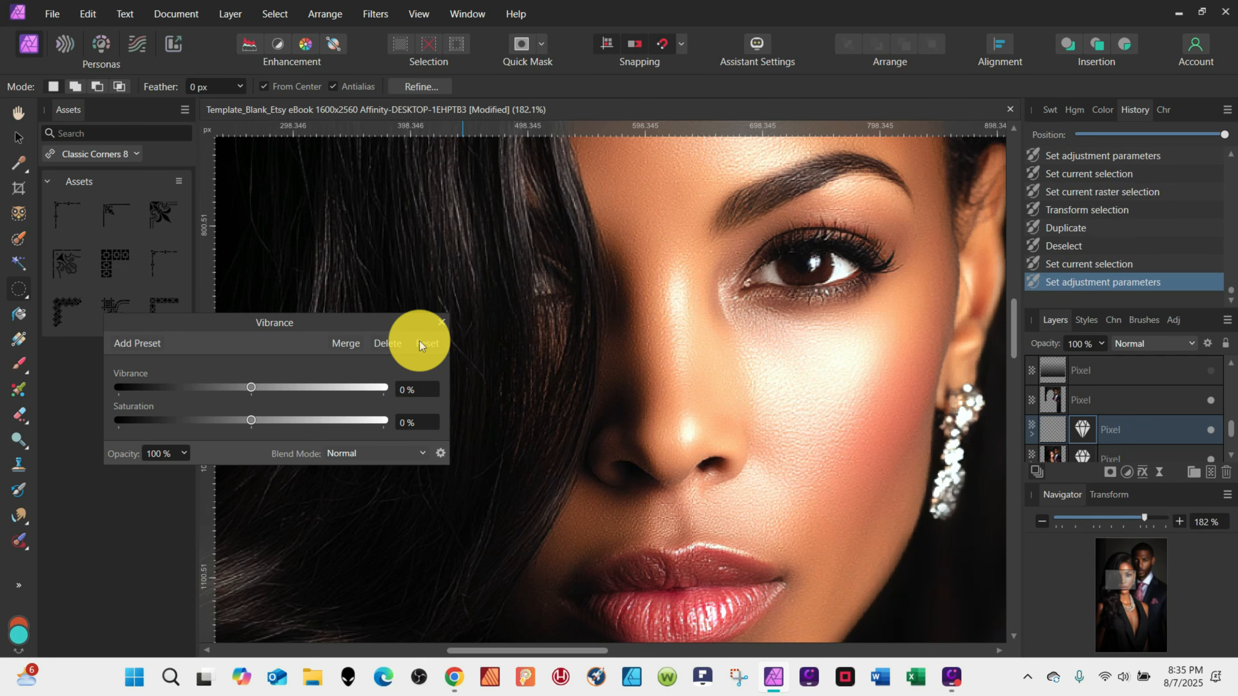
{"action": "left_click_drag", "start_coordinate": [251, 388], "coordinate": [428, 388]}
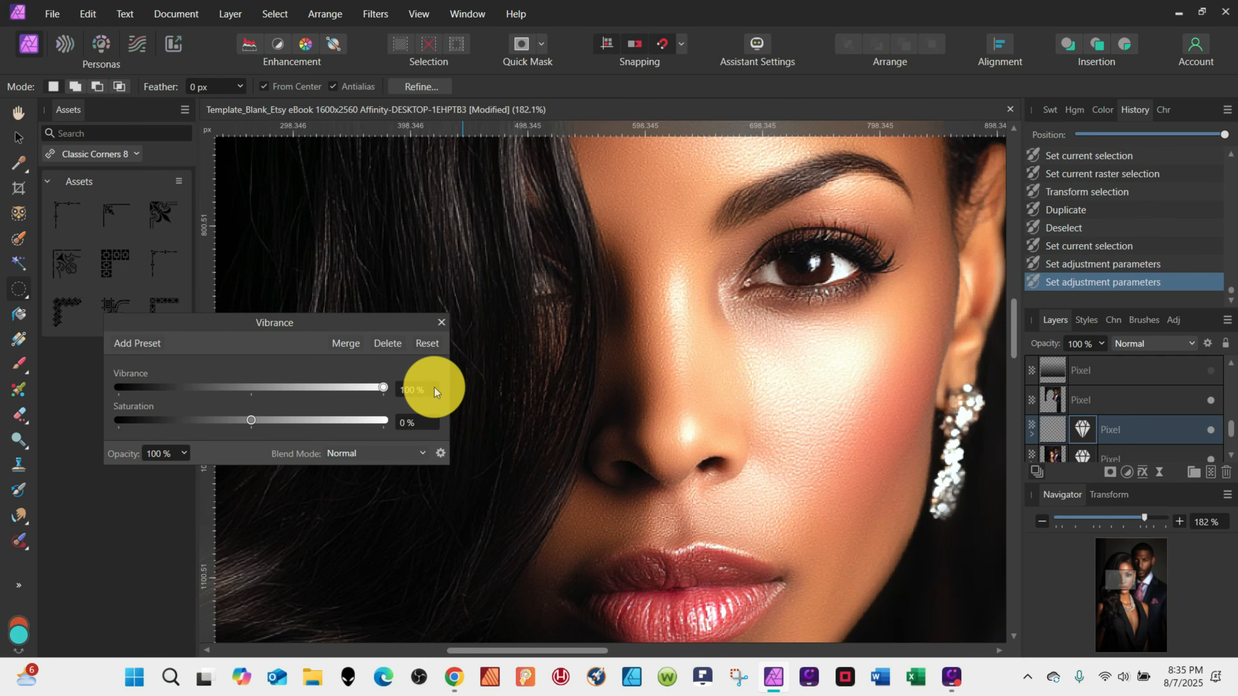
Add a Brightness/Contrast adjustment to the eye layer with brightness 100% and increased contrast.
{"action": "left_click", "coordinate": [1126, 472]}
{"action": "left_click", "coordinate": [1050, 189]}
{"action": "left_click_drag", "start_coordinate": [1051, 429], "coordinate": [1057, 372]}
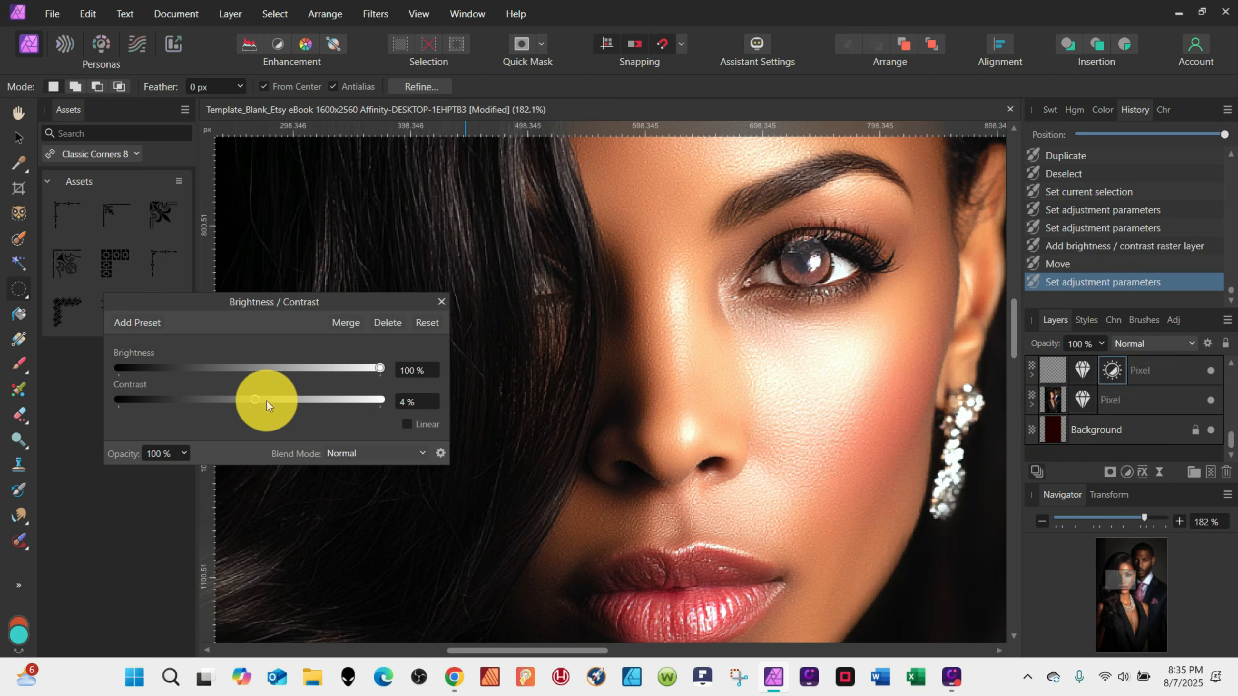
{"action": "left_click_drag", "start_coordinate": [267, 404], "coordinate": [335, 406]}
{"action": "left_click", "coordinate": [441, 301]}
Rasterize the eye layer together with its adjustments.
{"action": "left_click", "coordinate": [1058, 372]}
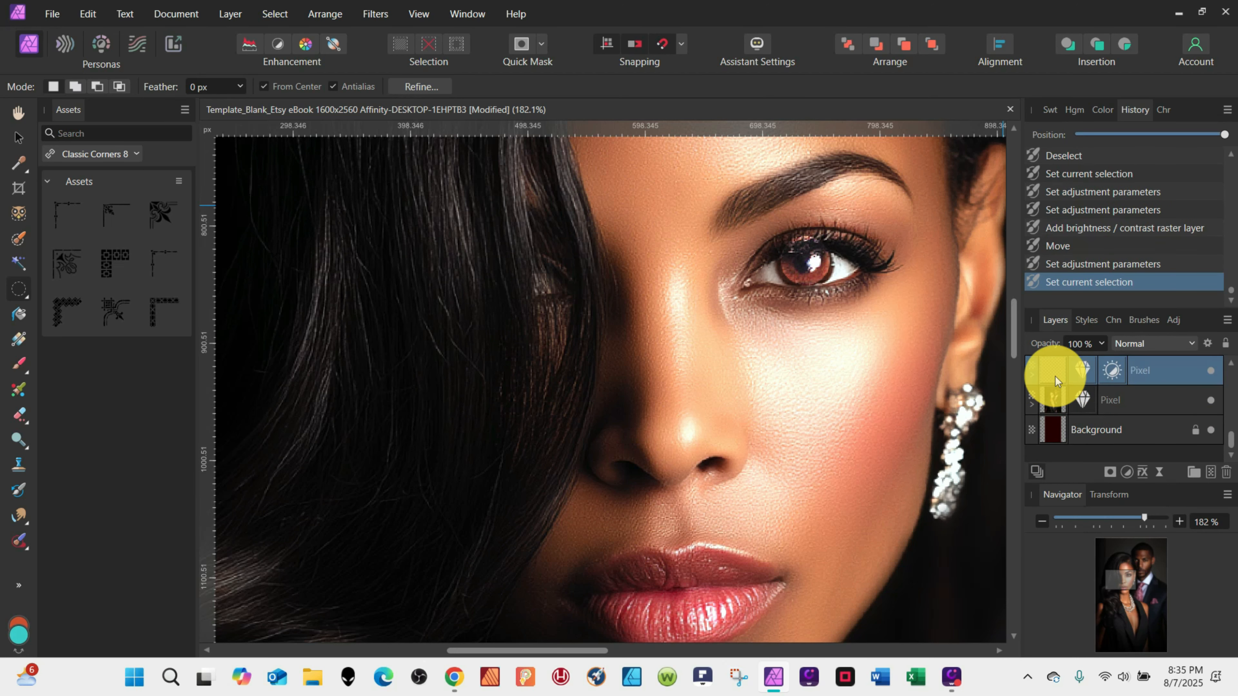
{"action": "right_click", "coordinate": [1059, 371]}
{"action": "left_click", "coordinate": [956, 306]}
Erase the excess around the iris on the eye layer with a 12 px Erase Brush.
{"action": "left_click", "coordinate": [19, 415]}
{"action": "left_click", "coordinate": [59, 86]}
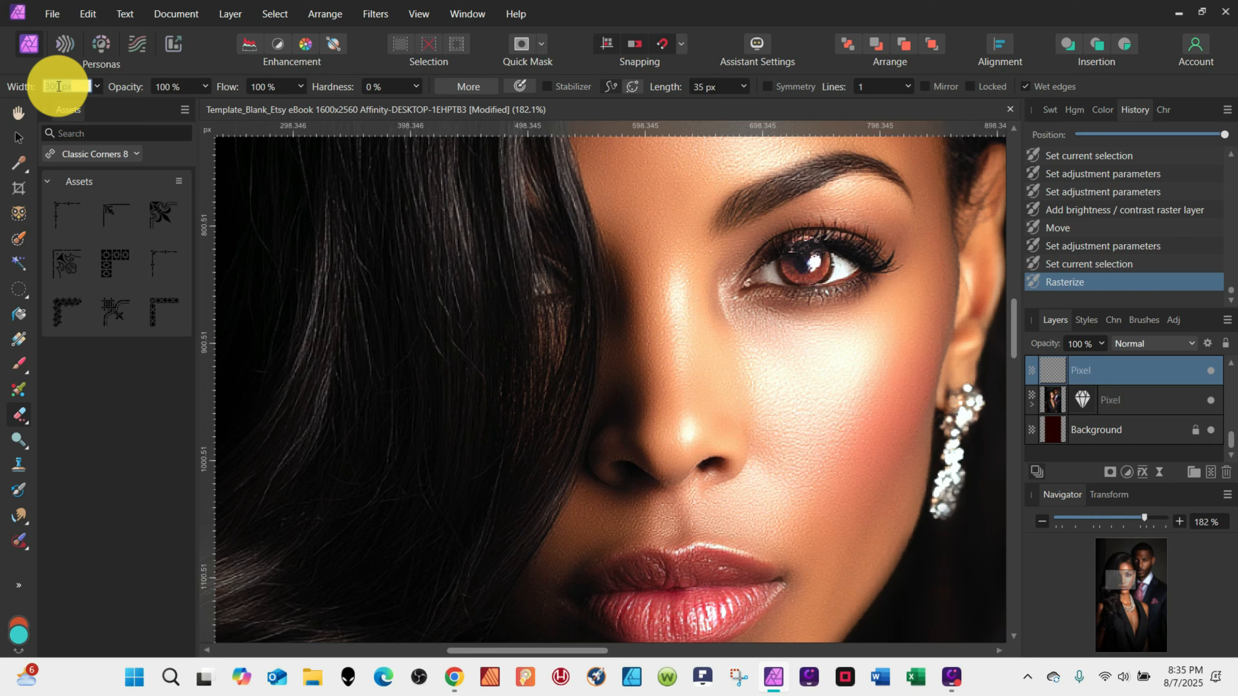
{"action": "mouse_move", "coordinate": [800, 243]}
{"action": "left_mouse_down"}
{"action": "mouse_move", "coordinate": [819, 239]}
{"action": "mouse_move", "coordinate": [788, 245]}
{"action": "mouse_move", "coordinate": [807, 261]}
{"action": "mouse_move", "coordinate": [832, 250]}
{"action": "left_mouse_up"}
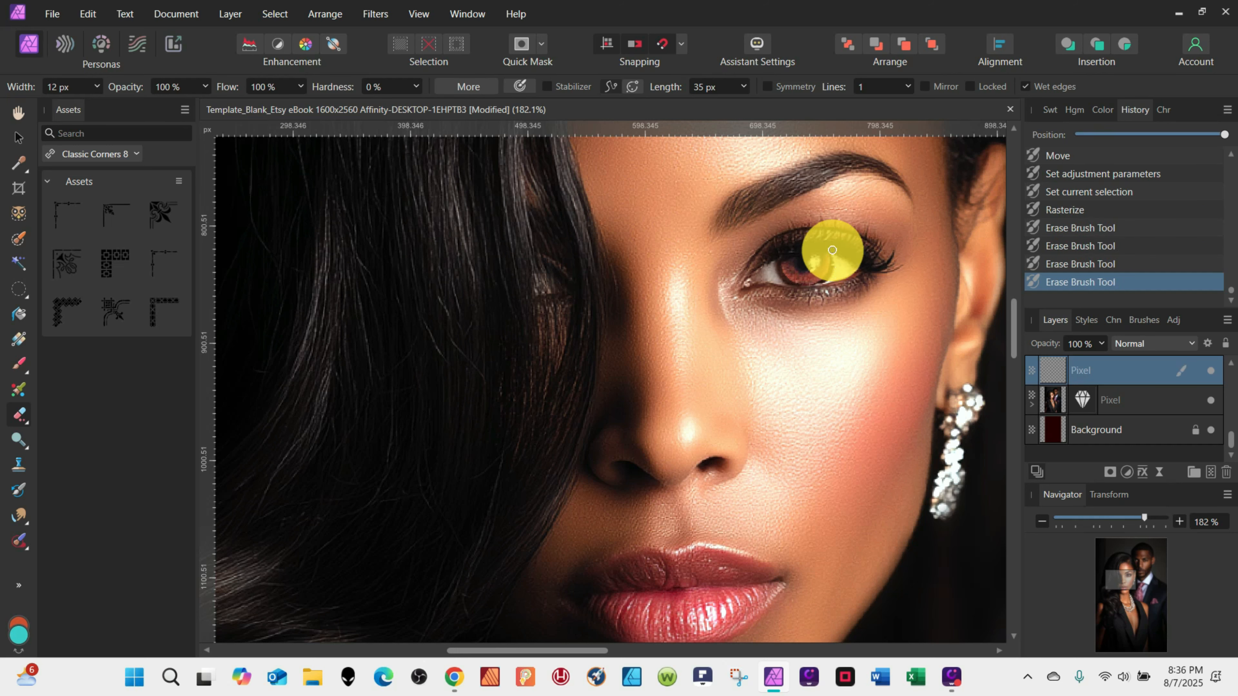
Add a Brightness/Contrast adjustment to the eye layer with brightness 14% and contrast -25%.
{"action": "scroll", "coordinate": [882, 317], "scroll_direction": "down", "scroll_amount": 10}
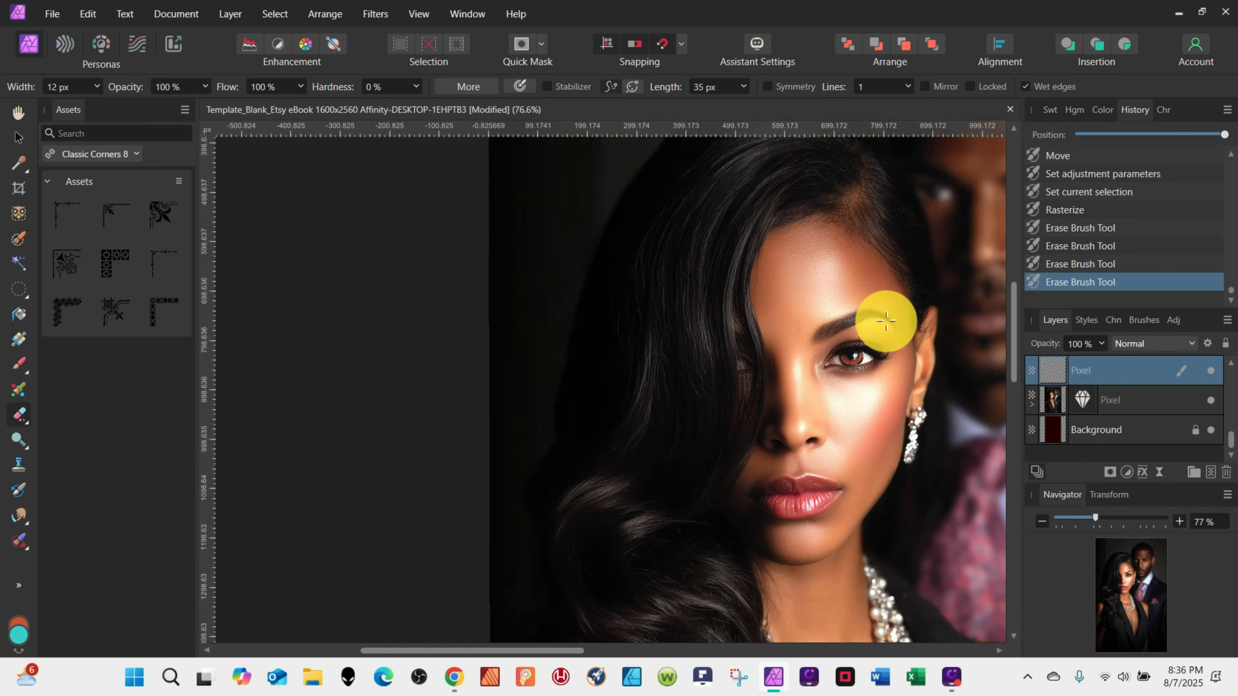
{"action": "left_click", "coordinate": [1130, 470]}
{"action": "left_click", "coordinate": [1045, 188]}
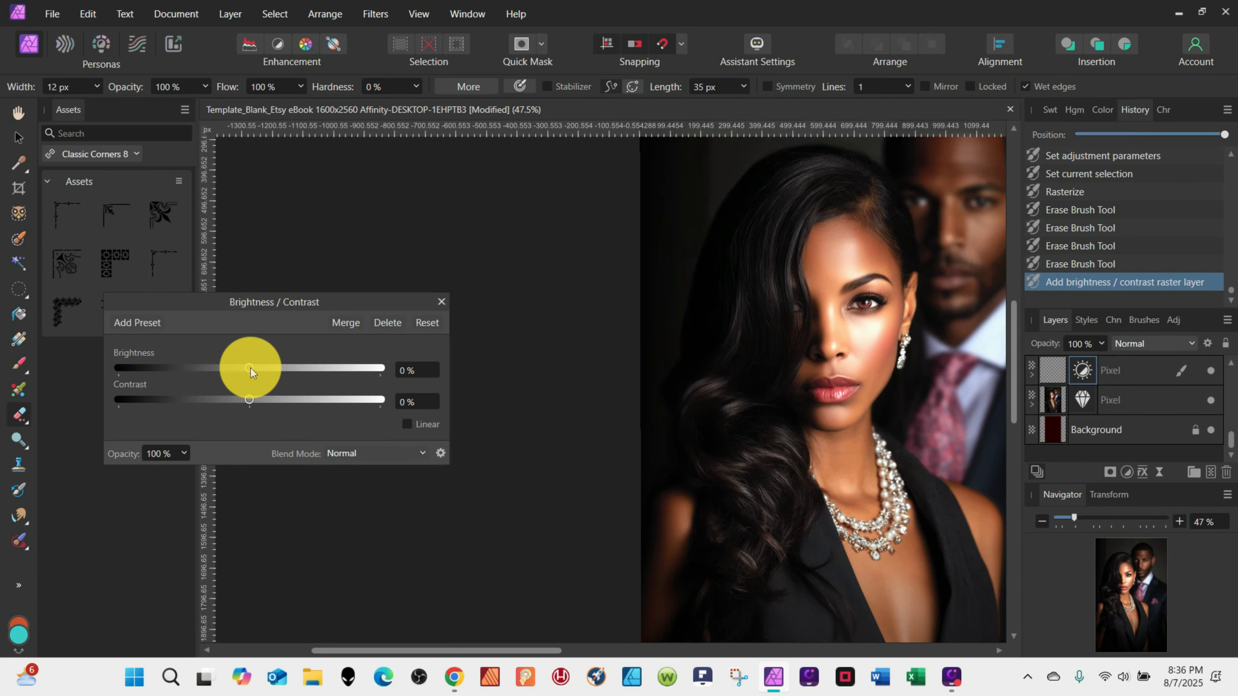
{"action": "left_click_drag", "start_coordinate": [249, 368], "coordinate": [219, 403]}
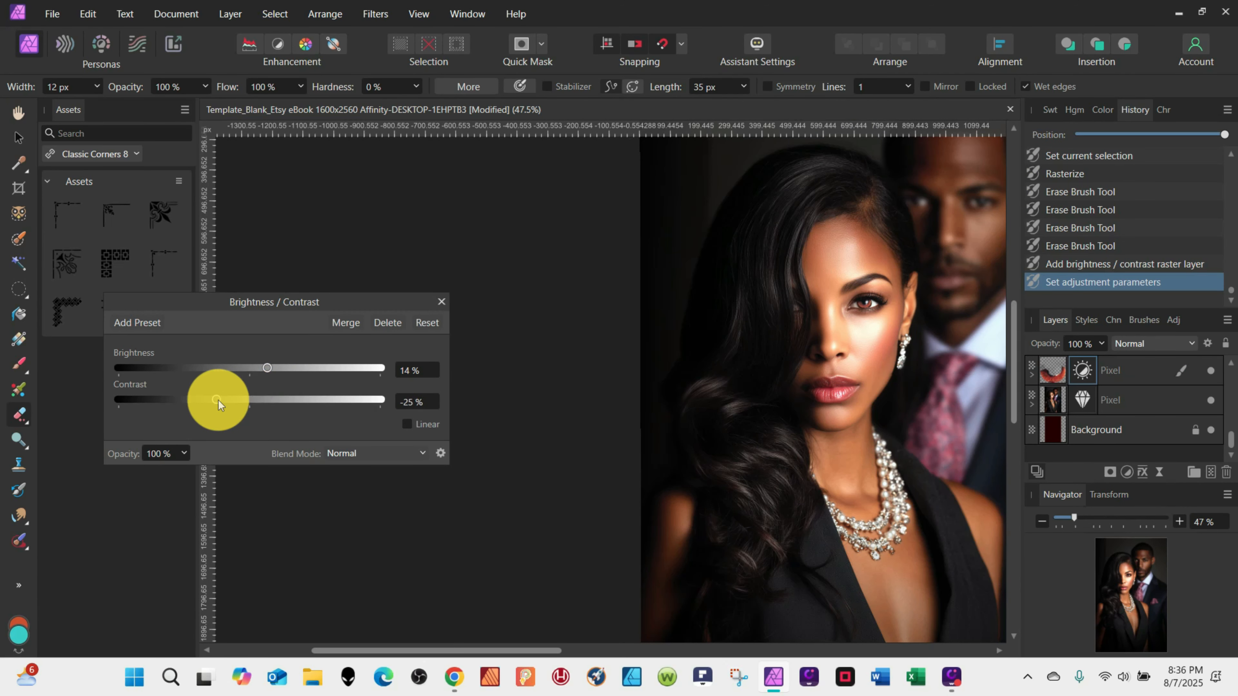
Add a Vibrance adjustment to the eye layer with vibrance 78% and saturation -48%.
{"action": "left_click", "coordinate": [1127, 472]}
{"action": "left_click", "coordinate": [1023, 219]}
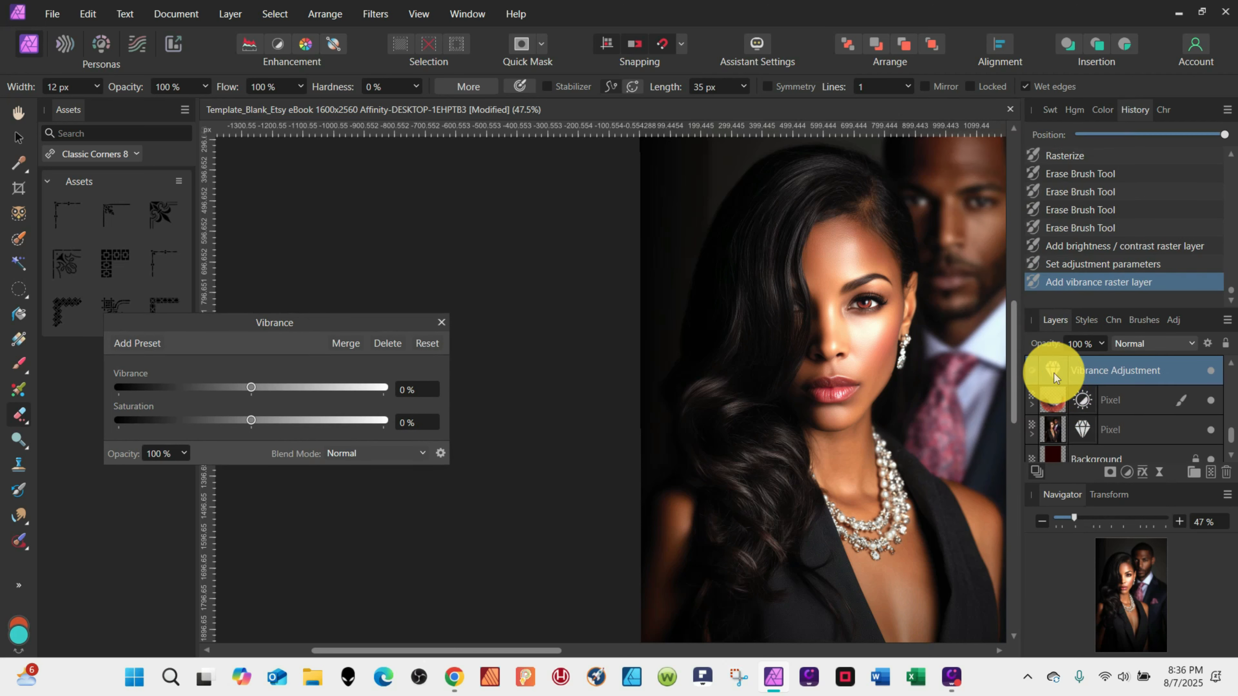
{"action": "left_click_drag", "start_coordinate": [1050, 369], "coordinate": [1070, 409]}
{"action": "left_click_drag", "start_coordinate": [297, 418], "coordinate": [210, 420]}
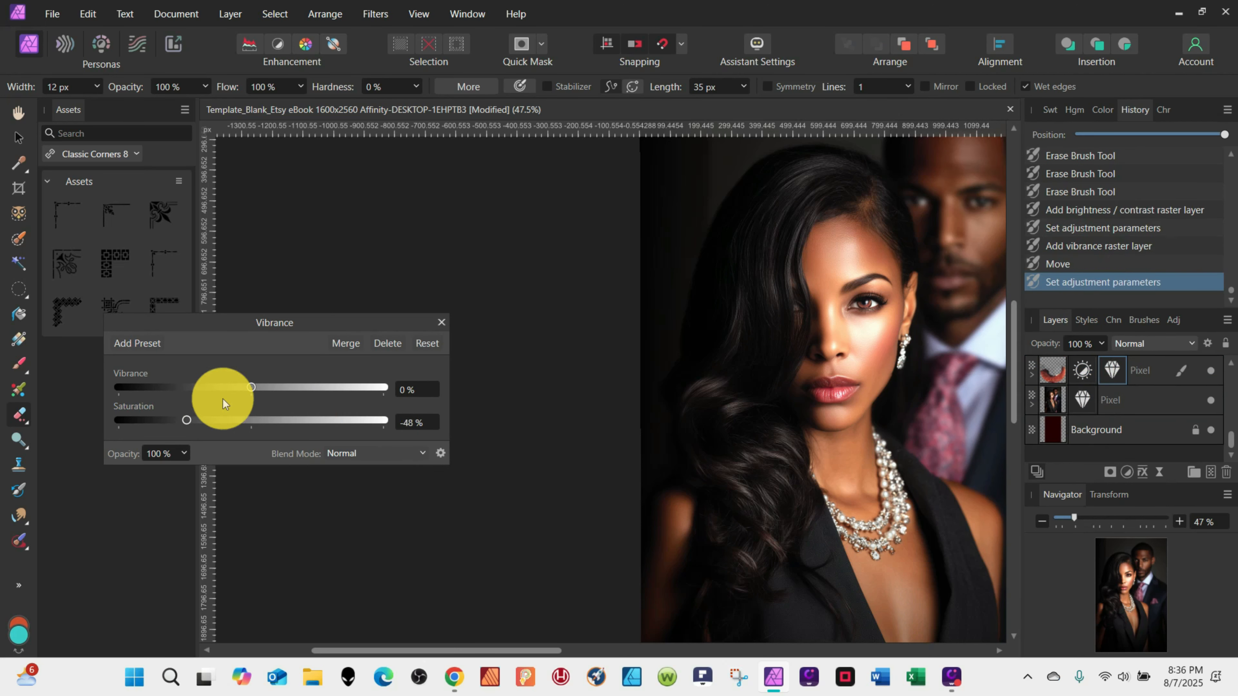
{"action": "left_click_drag", "start_coordinate": [282, 390], "coordinate": [351, 390]}
Add a Color Balance adjustment to the eye layer with midtones Yellow/Blue at -94%.
{"action": "left_click", "coordinate": [1131, 471]}
{"action": "left_click", "coordinate": [1070, 346]}
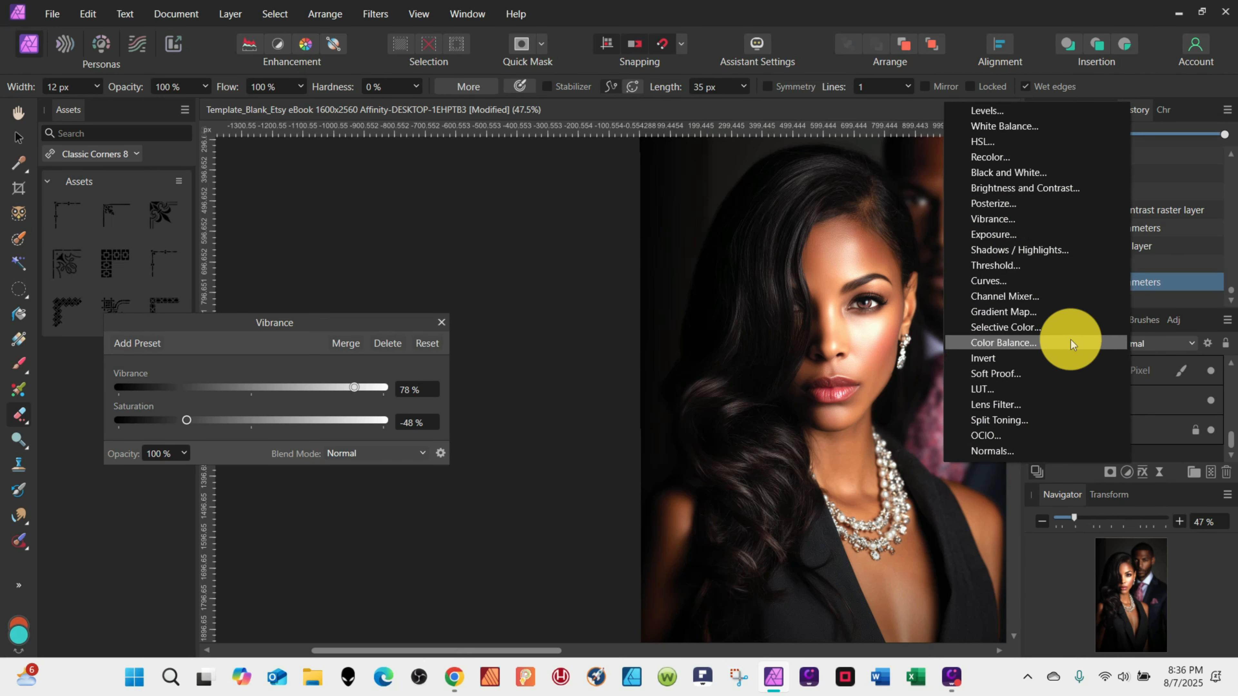
{"action": "left_click_drag", "start_coordinate": [252, 402], "coordinate": [126, 401]}
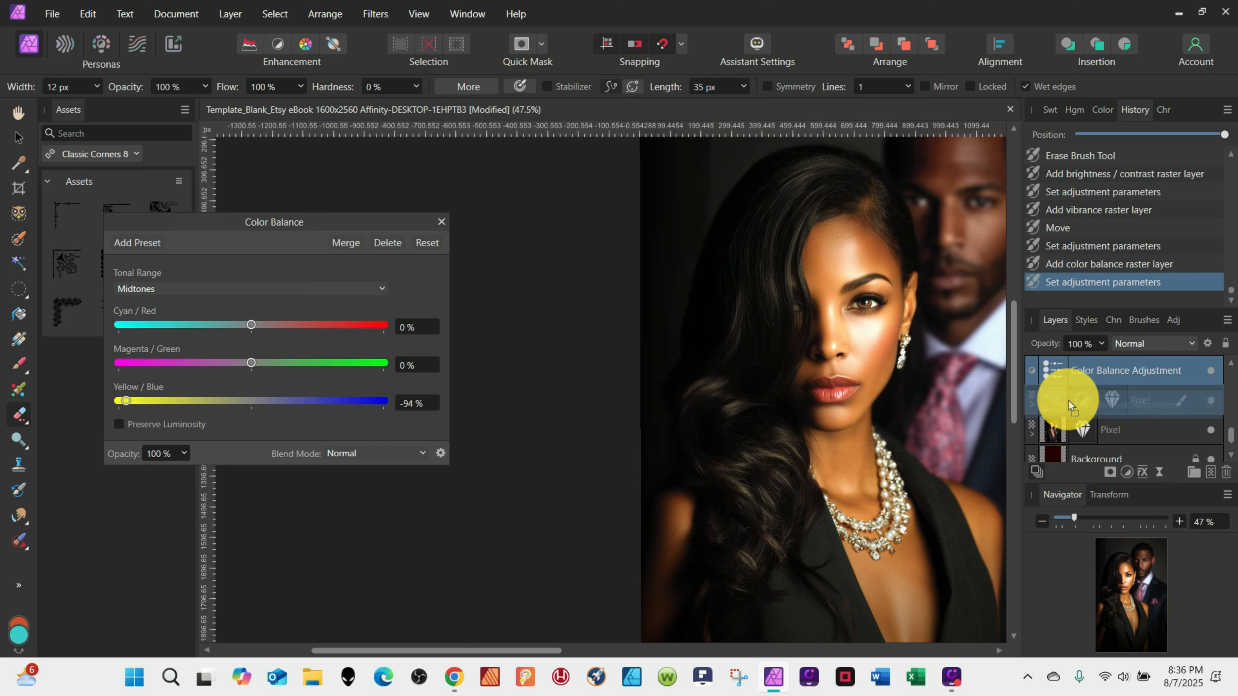
{"action": "left_click_drag", "start_coordinate": [1058, 404], "coordinate": [1059, 405]}
Shift the shadows' Yellow/Blue toward yellow and set the highlights' Yellow/Blue to -91%.
{"action": "left_click", "coordinate": [243, 289]}
{"action": "left_click", "coordinate": [241, 306]}
{"action": "left_click_drag", "start_coordinate": [251, 401], "coordinate": [123, 401]}
{"action": "left_click", "coordinate": [213, 291]}
{"action": "left_click", "coordinate": [181, 343]}
{"action": "left_click_drag", "start_coordinate": [251, 401], "coordinate": [129, 401]}
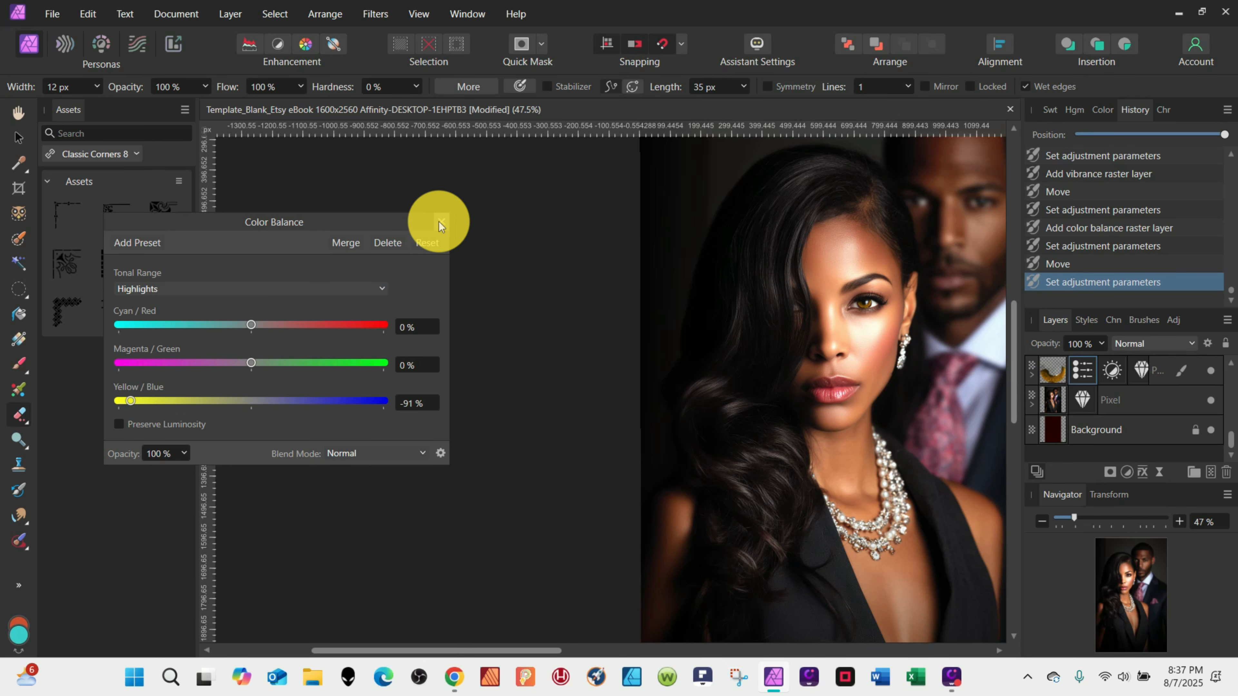
{"action": "left_click", "coordinate": [440, 222]}
Rasterize the eye layer with its color adjustments.
{"action": "right_click", "coordinate": [1054, 369]}
{"action": "left_click", "coordinate": [920, 248]}
{"action": "scroll", "coordinate": [893, 305], "scroll_direction": "up", "scroll_amount": 5}
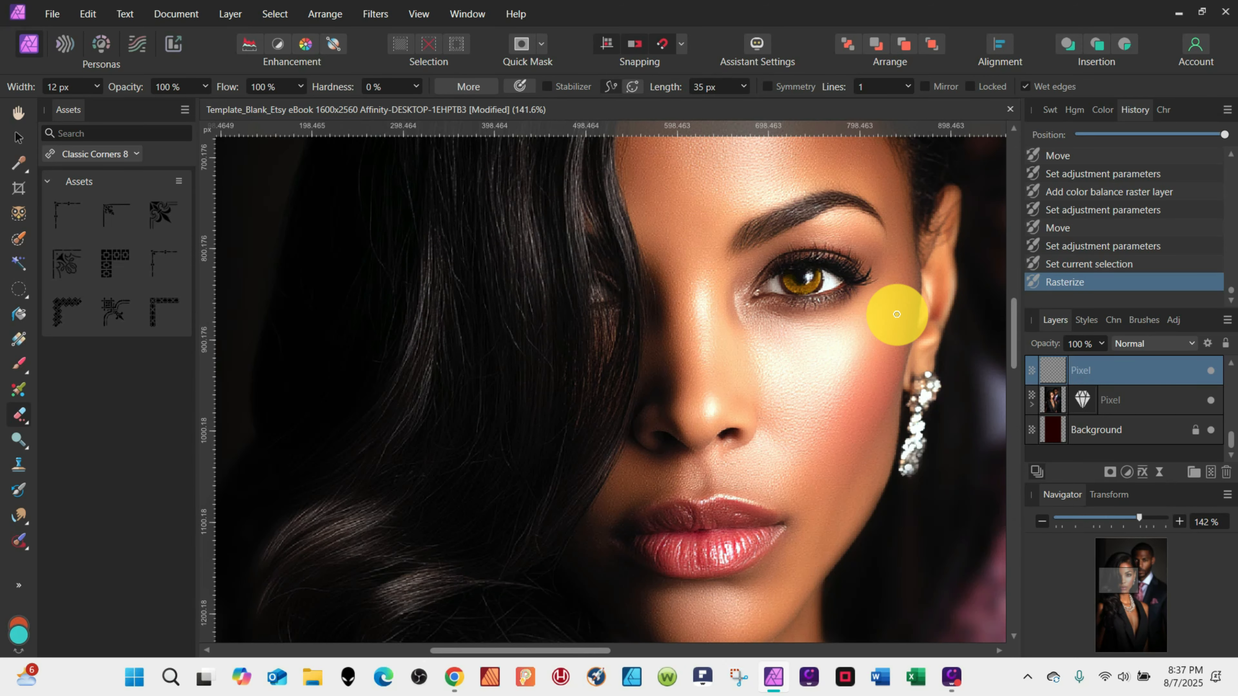
{"action": "scroll", "coordinate": [950, 385], "scroll_direction": "down", "scroll_amount": 5}
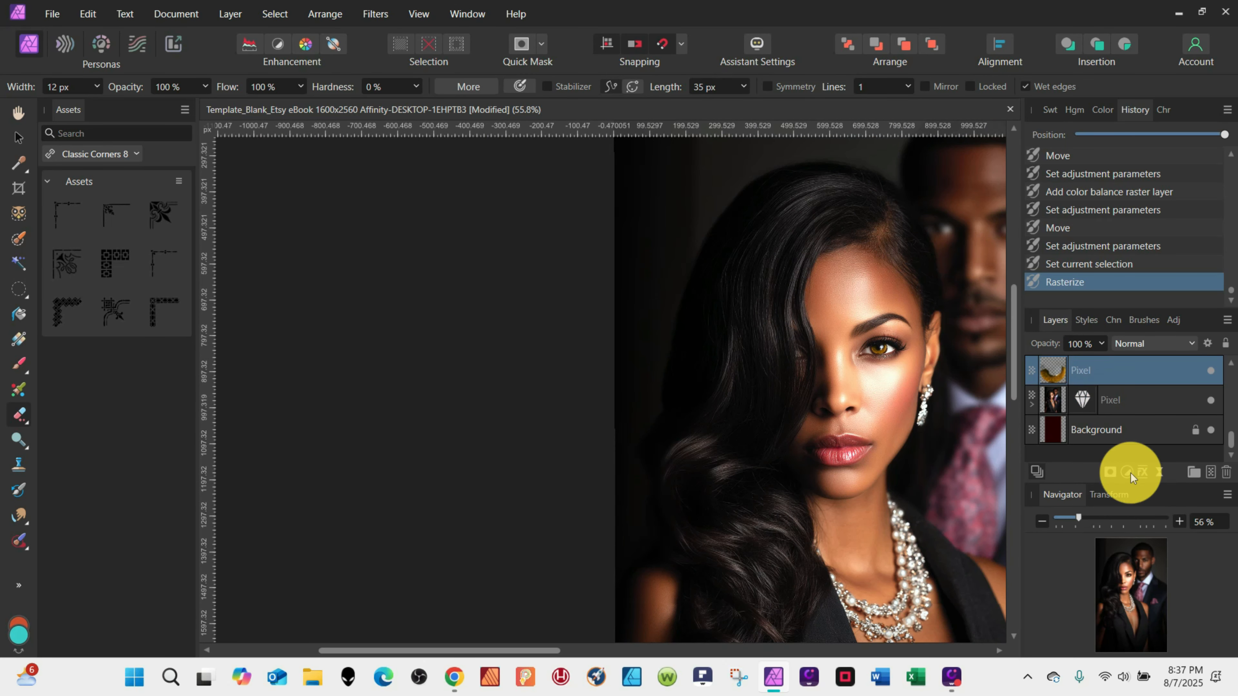
Add a Vibrance adjustment to the eye layer with vibrance 100% and saturation -42%.
{"action": "left_click", "coordinate": [1127, 472]}
{"action": "left_click", "coordinate": [1034, 225]}
{"action": "left_click_drag", "start_coordinate": [251, 420], "coordinate": [221, 422]}
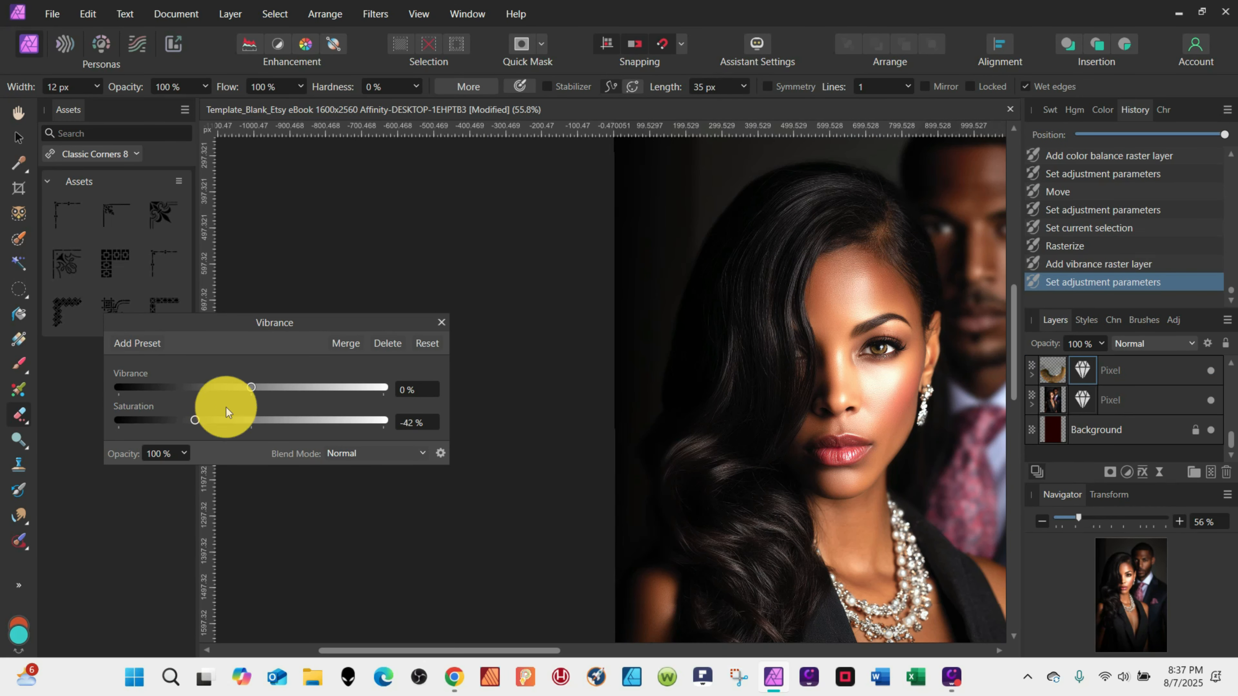
{"action": "left_click_drag", "start_coordinate": [270, 388], "coordinate": [395, 387]}
Add a Brightness/Contrast adjustment to the eye layer with brightness -16% and contrast 33%.
{"action": "left_click", "coordinate": [1126, 472]}
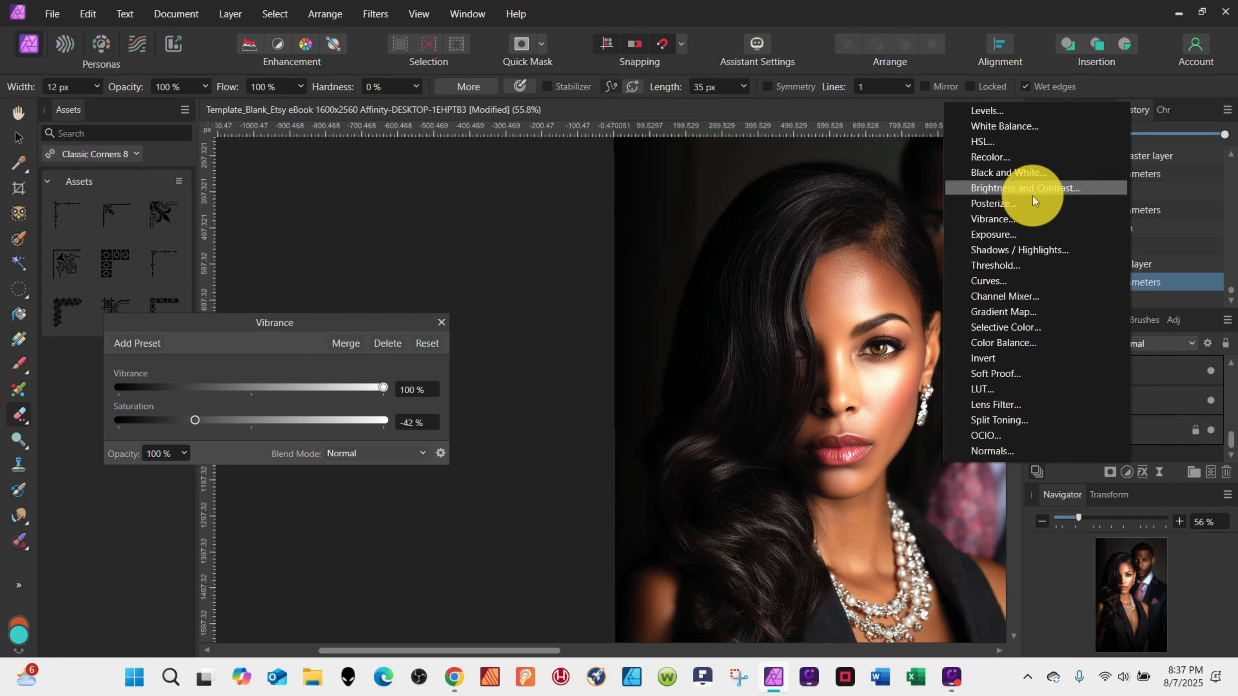
{"action": "left_click", "coordinate": [1032, 191]}
{"action": "left_click_drag", "start_coordinate": [1054, 377], "coordinate": [1058, 400]}
{"action": "left_click_drag", "start_coordinate": [249, 400], "coordinate": [312, 403]}
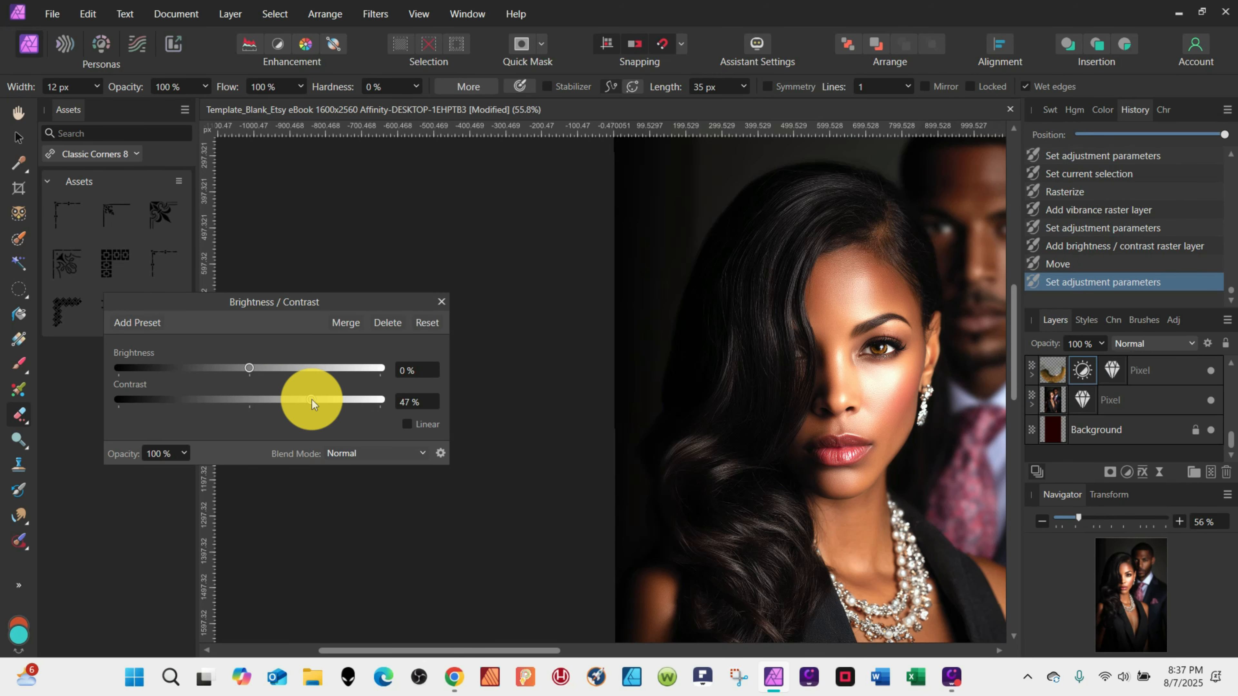
{"action": "left_click_drag", "start_coordinate": [249, 368], "coordinate": [301, 365]}
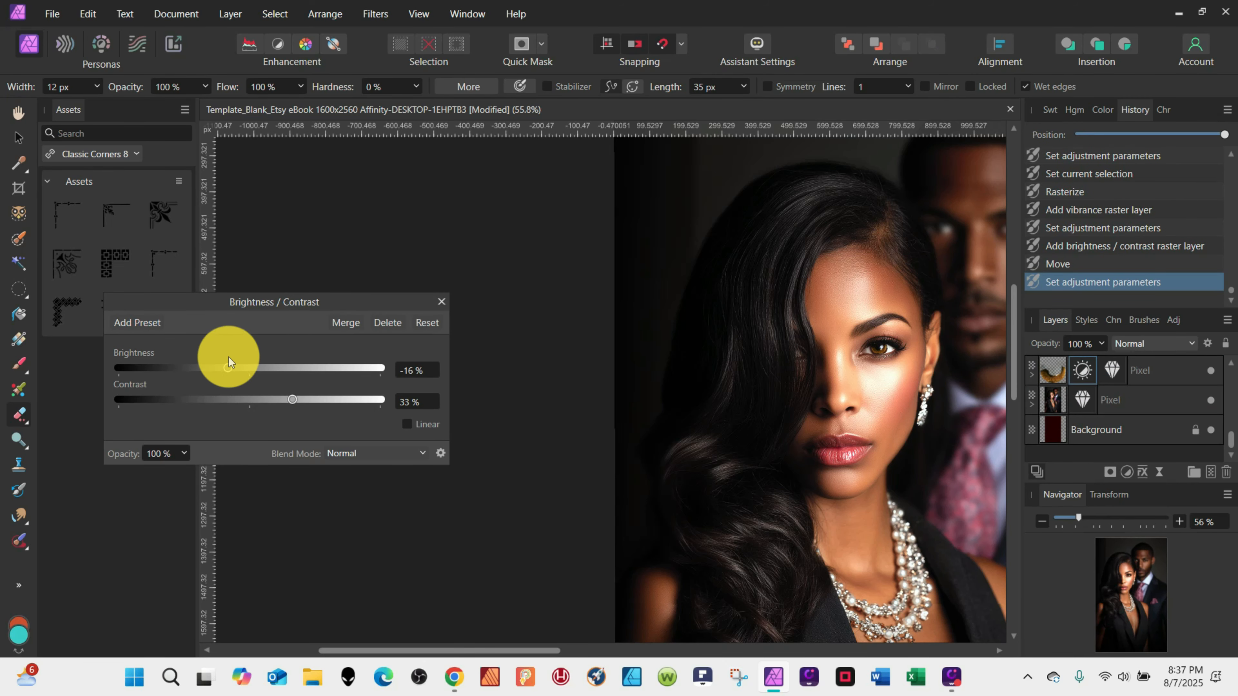
{"action": "left_click", "coordinate": [441, 301]}
Reopen the eye layer's Brightness/Contrast adjustment and set brightness to 0%.
{"action": "scroll", "coordinate": [878, 401], "scroll_direction": "up", "scroll_amount": 5}
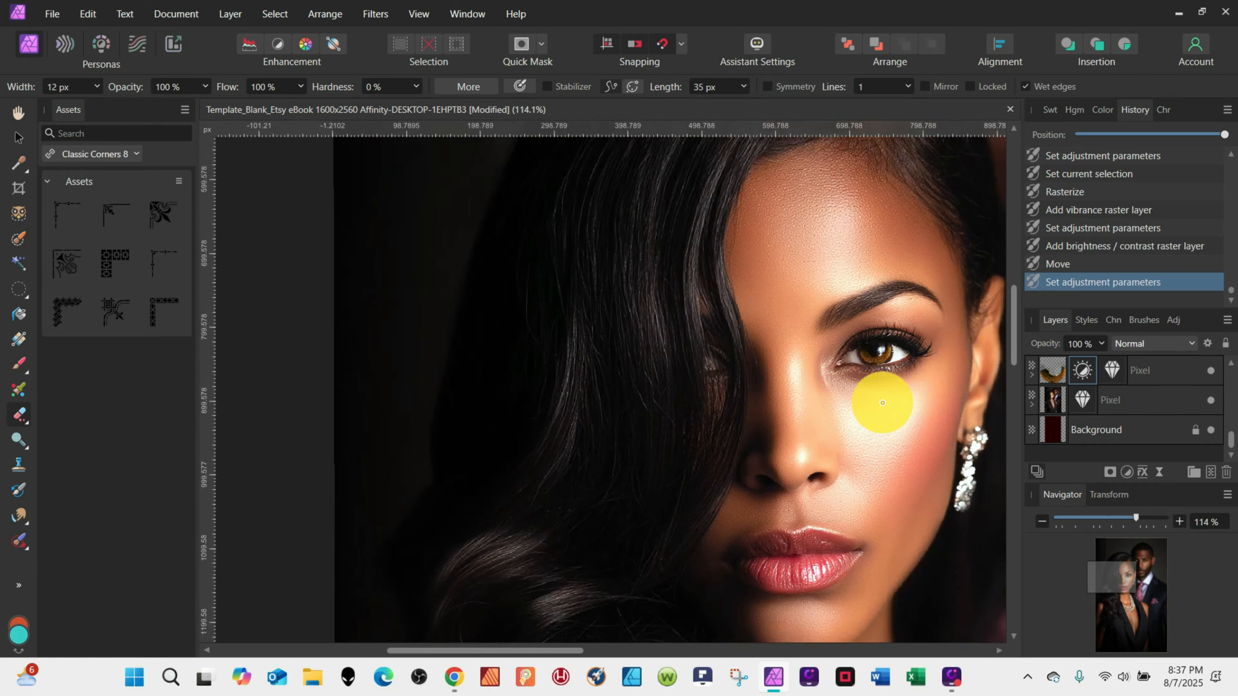
{"action": "scroll", "coordinate": [882, 403], "scroll_direction": "down", "scroll_amount": 6}
{"action": "double_click", "coordinate": [1081, 372]}
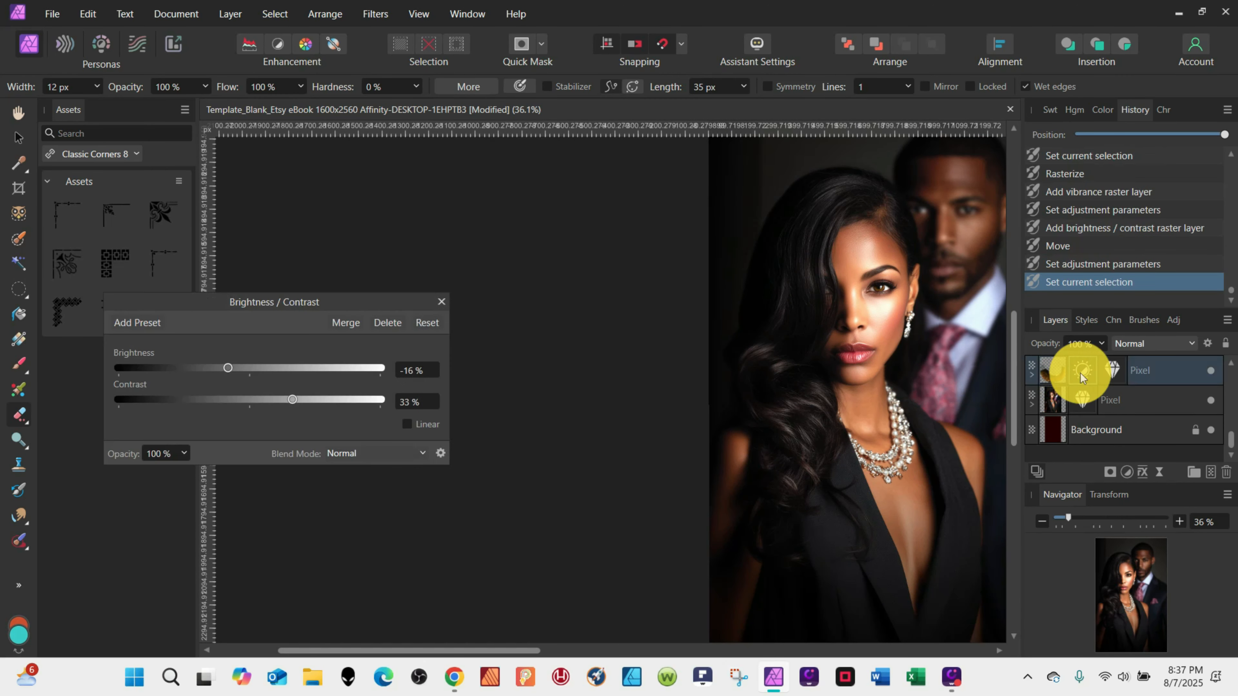
{"action": "left_click_drag", "start_coordinate": [226, 368], "coordinate": [243, 369]}
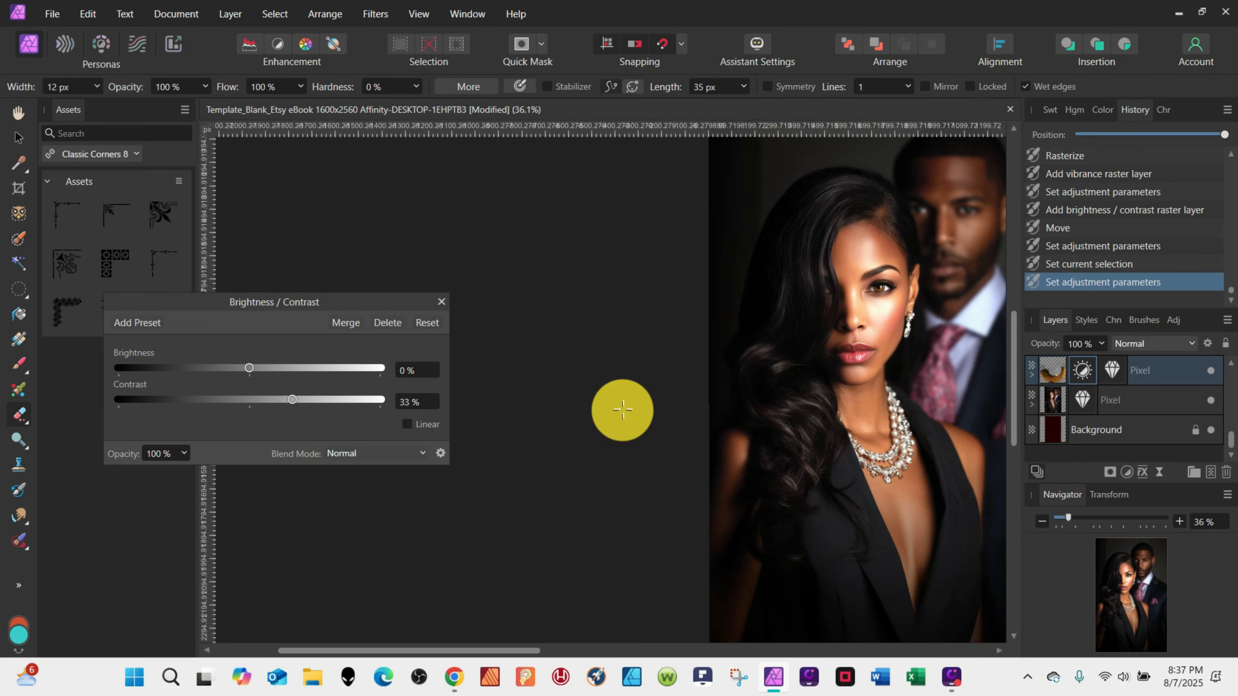
Erase stray colour around the eye on the eye layer with a 33 px eraser.
{"action": "scroll", "coordinate": [846, 419], "scroll_direction": "up", "scroll_amount": 10}
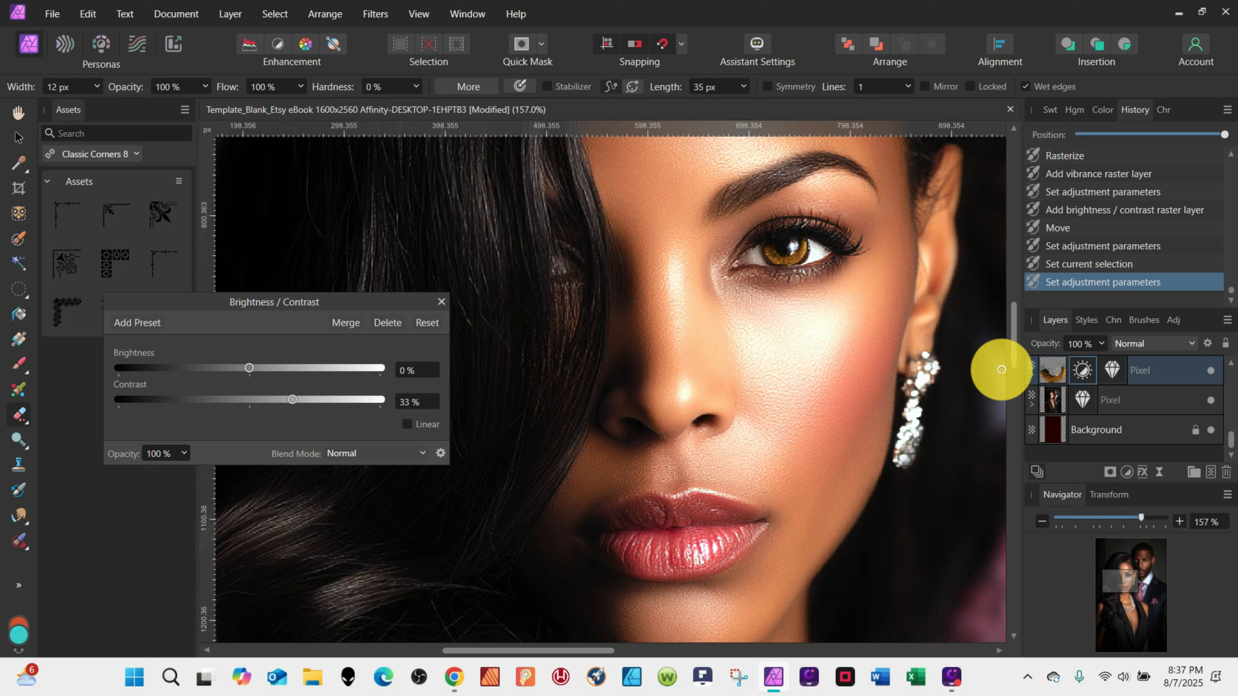
{"action": "left_click", "coordinate": [1057, 375]}
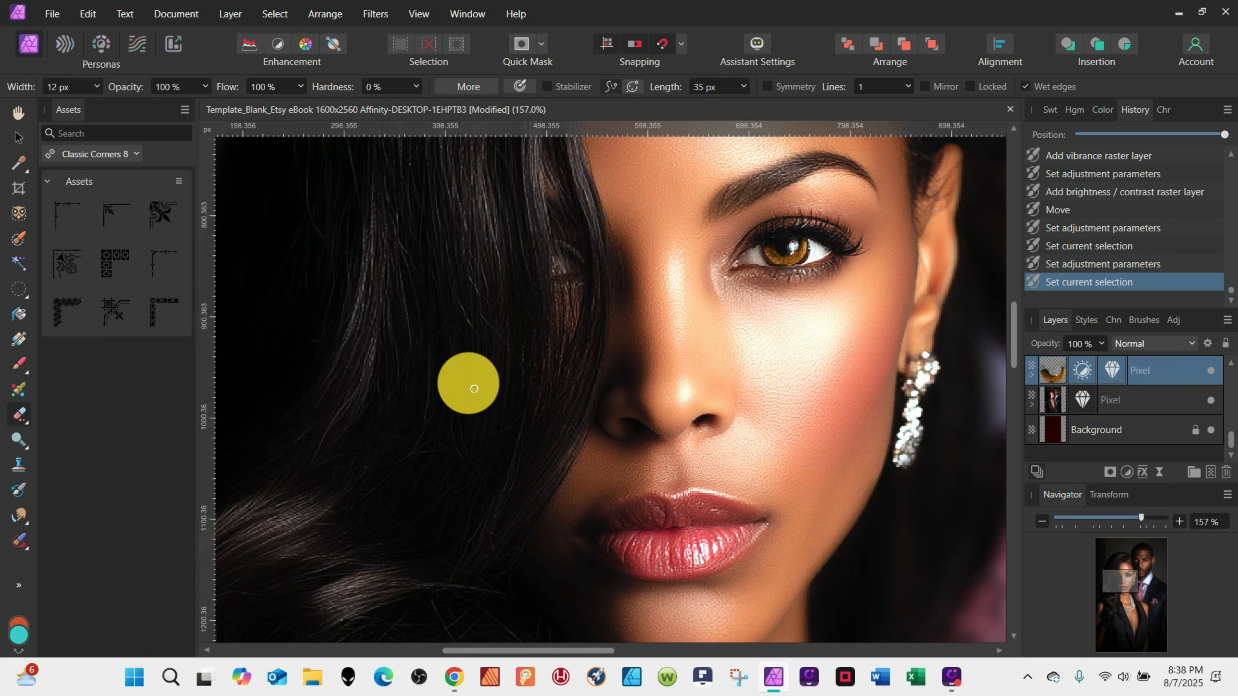
{"action": "left_click", "coordinate": [61, 88]}
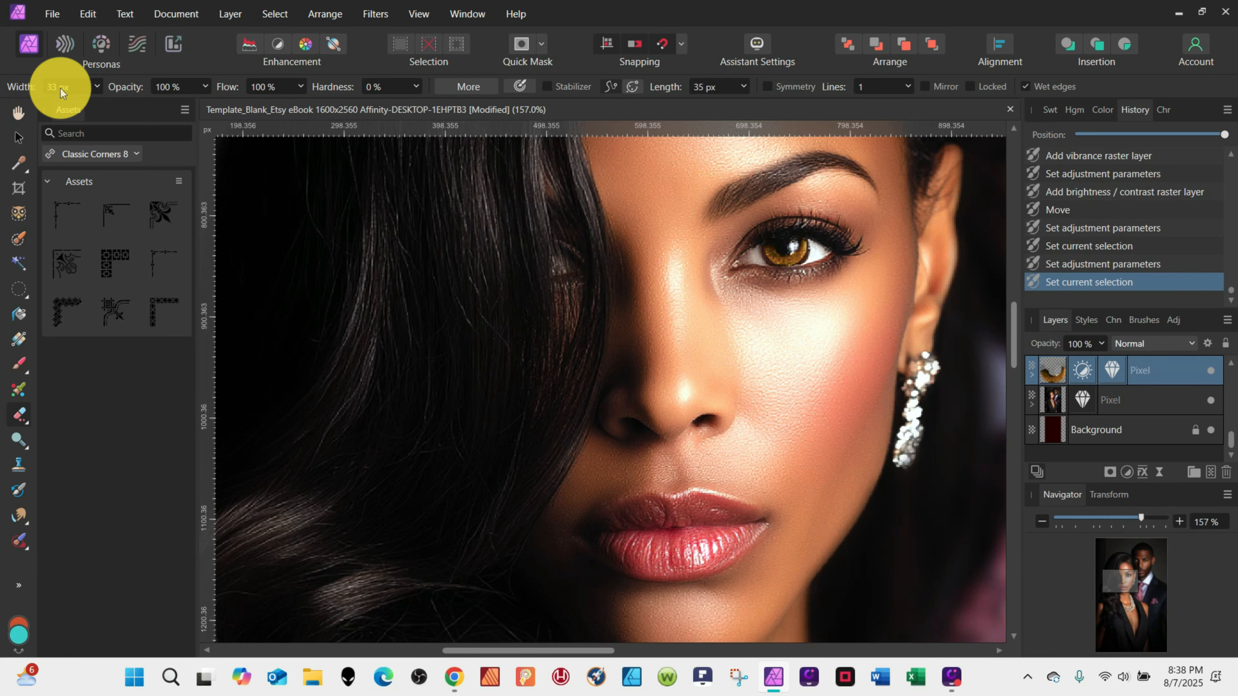
{"action": "left_click_drag", "start_coordinate": [820, 238], "coordinate": [812, 264]}
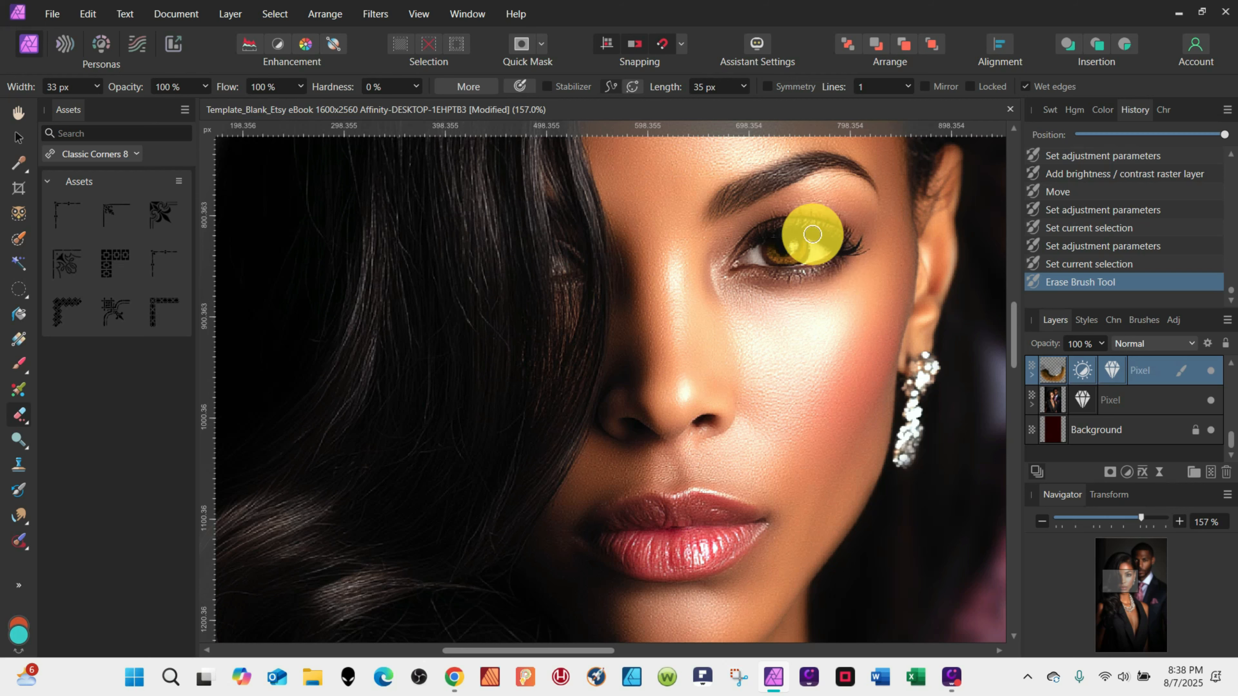
{"action": "scroll", "coordinate": [863, 318], "scroll_direction": "down", "scroll_amount": 1}
{"action": "left_click_drag", "start_coordinate": [826, 222], "coordinate": [816, 232]}
{"action": "scroll", "coordinate": [822, 243], "scroll_direction": "down", "scroll_amount": 6}
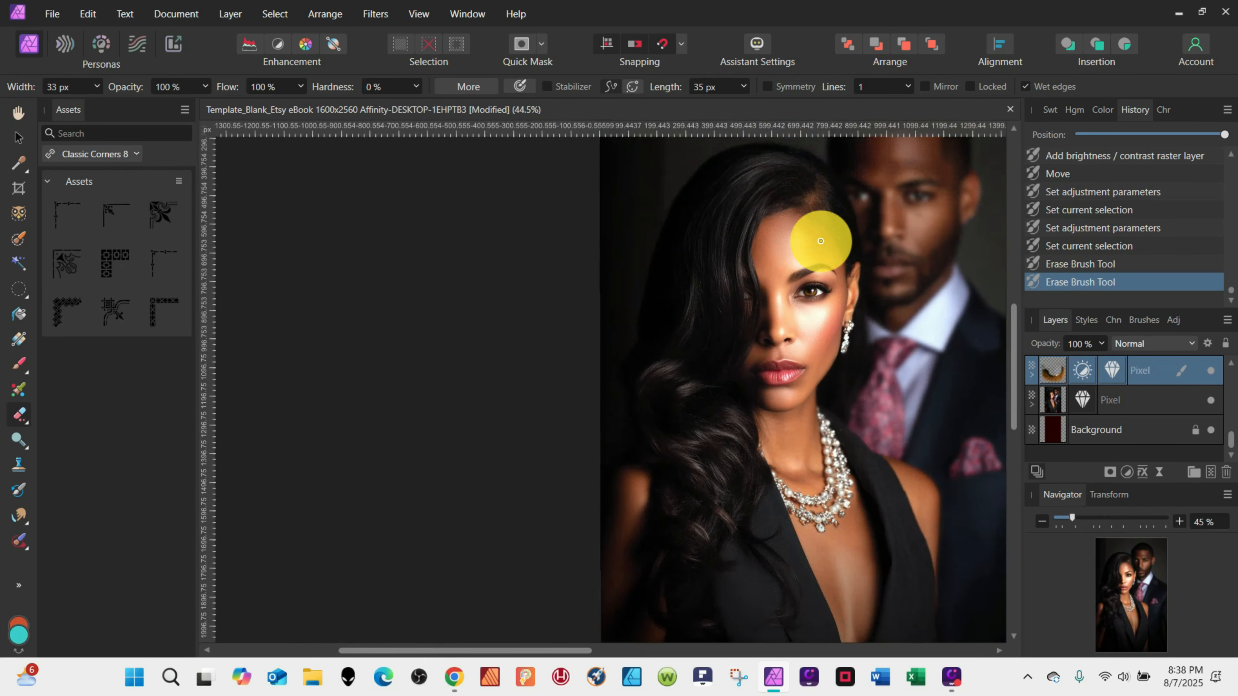
Set the eye layer's Brightness/Contrast brightness to 15%.
{"action": "scroll", "coordinate": [825, 244], "scroll_direction": "up", "scroll_amount": 2}
{"action": "left_click", "coordinate": [1082, 372]}
{"action": "left_click_drag", "start_coordinate": [249, 368], "coordinate": [270, 368]}
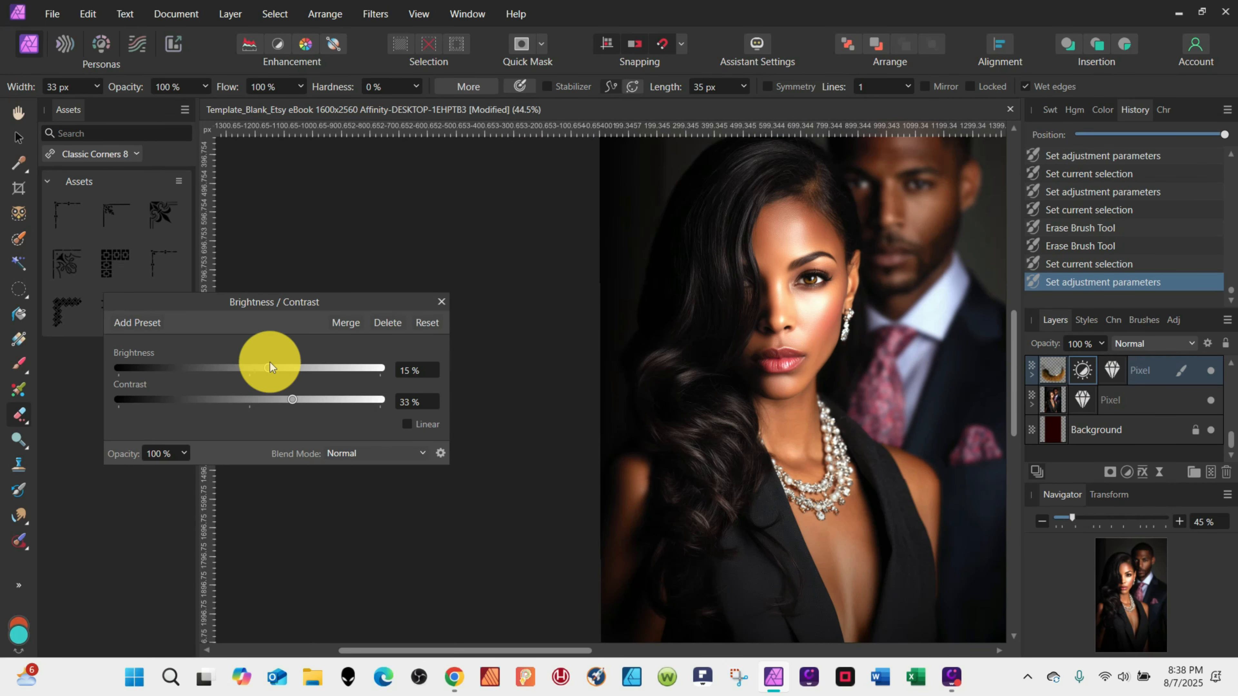
{"action": "left_click", "coordinate": [1111, 370]}
{"action": "left_click_drag", "start_coordinate": [193, 424], "coordinate": [166, 420]}
{"action": "left_click", "coordinate": [441, 322]}
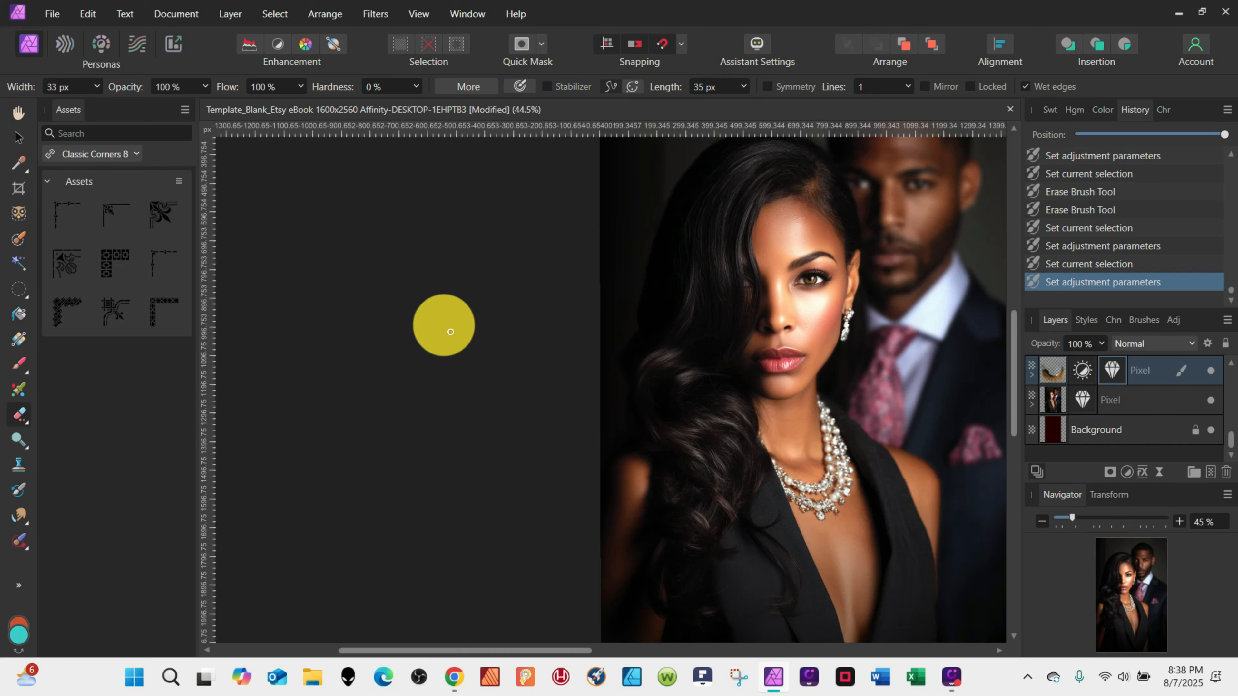
Select the necklace on the portrait layer with the Selection Brush and duplicate it to its own layer.
{"action": "scroll", "coordinate": [850, 308], "scroll_direction": "up", "scroll_amount": 6}
{"action": "scroll", "coordinate": [853, 310], "scroll_direction": "down", "scroll_amount": 6}
{"action": "scroll", "coordinate": [854, 310], "scroll_direction": "up", "scroll_amount": 5}
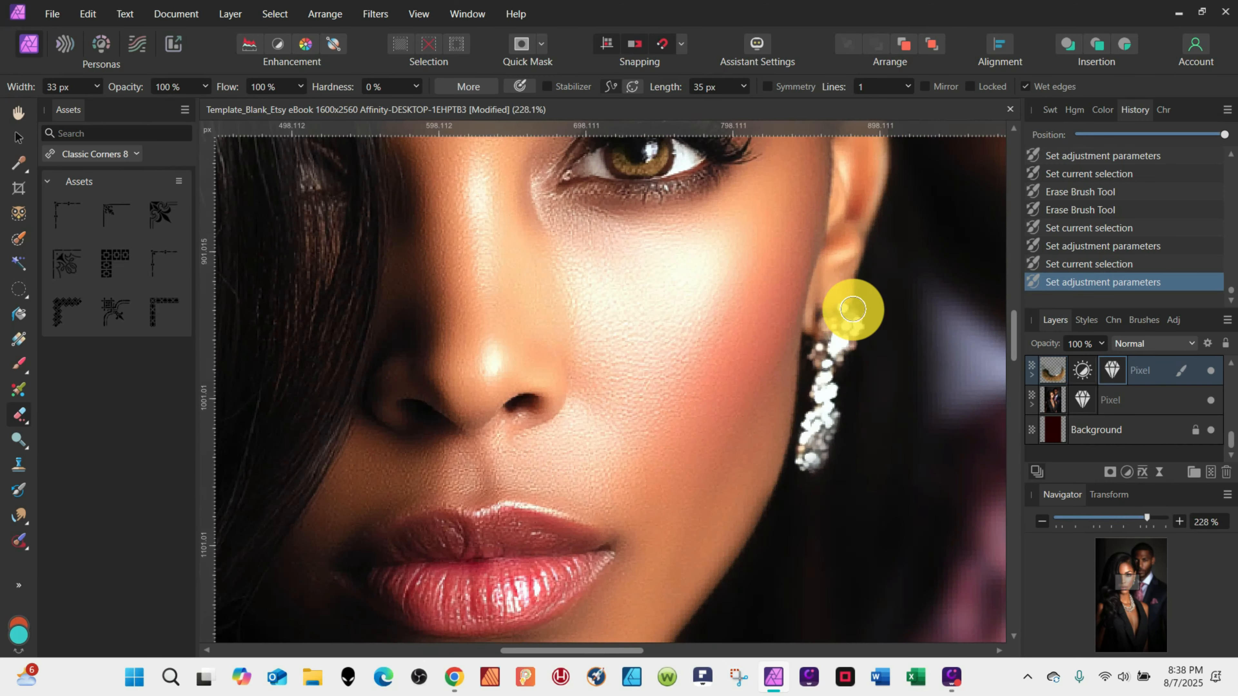
{"action": "scroll", "coordinate": [854, 309], "scroll_direction": "down", "scroll_amount": 4}
{"action": "left_click", "coordinate": [1051, 397]}
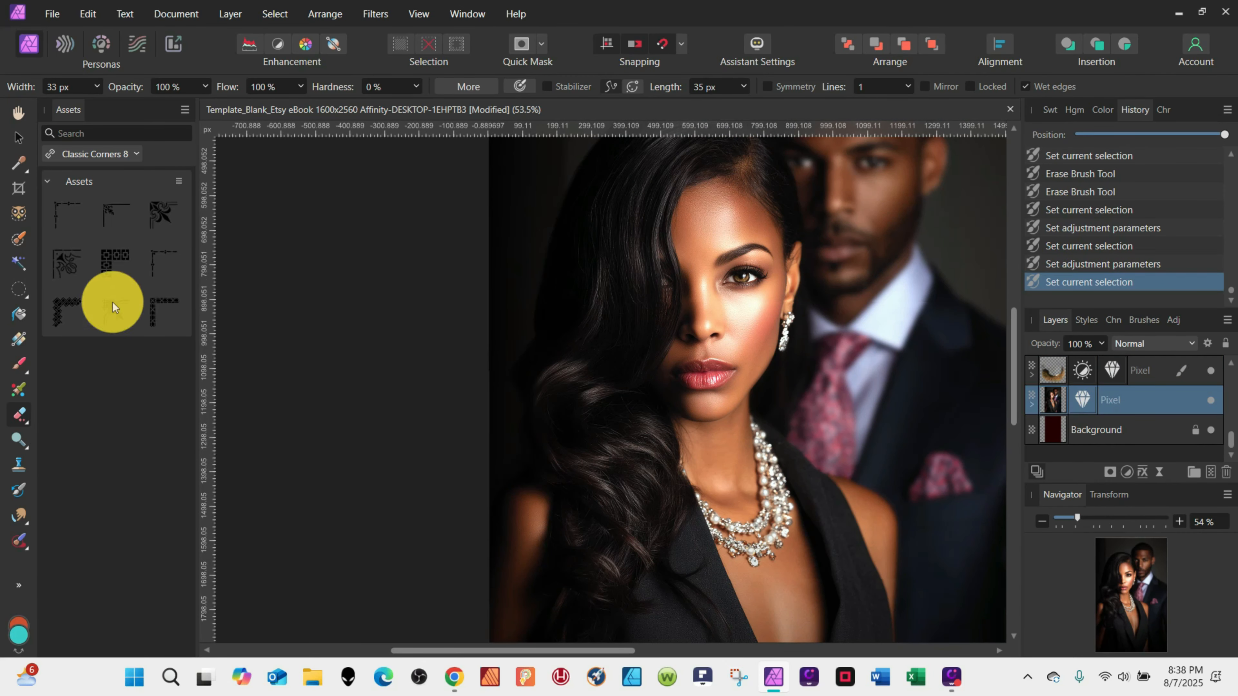
{"action": "left_click", "coordinate": [18, 238]}
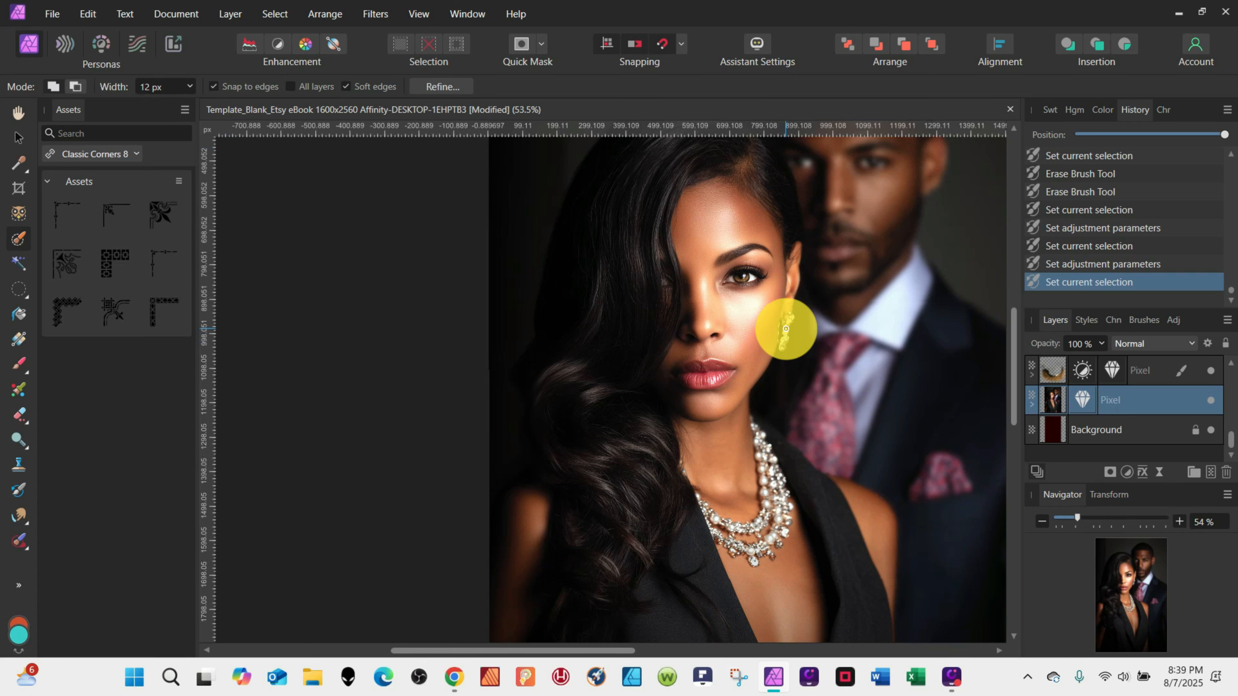
{"action": "mouse_move", "coordinate": [786, 329]}
{"action": "left_mouse_down"}
{"action": "mouse_move", "coordinate": [792, 318]}
{"action": "mouse_move", "coordinate": [785, 358]}
{"action": "left_mouse_up"}
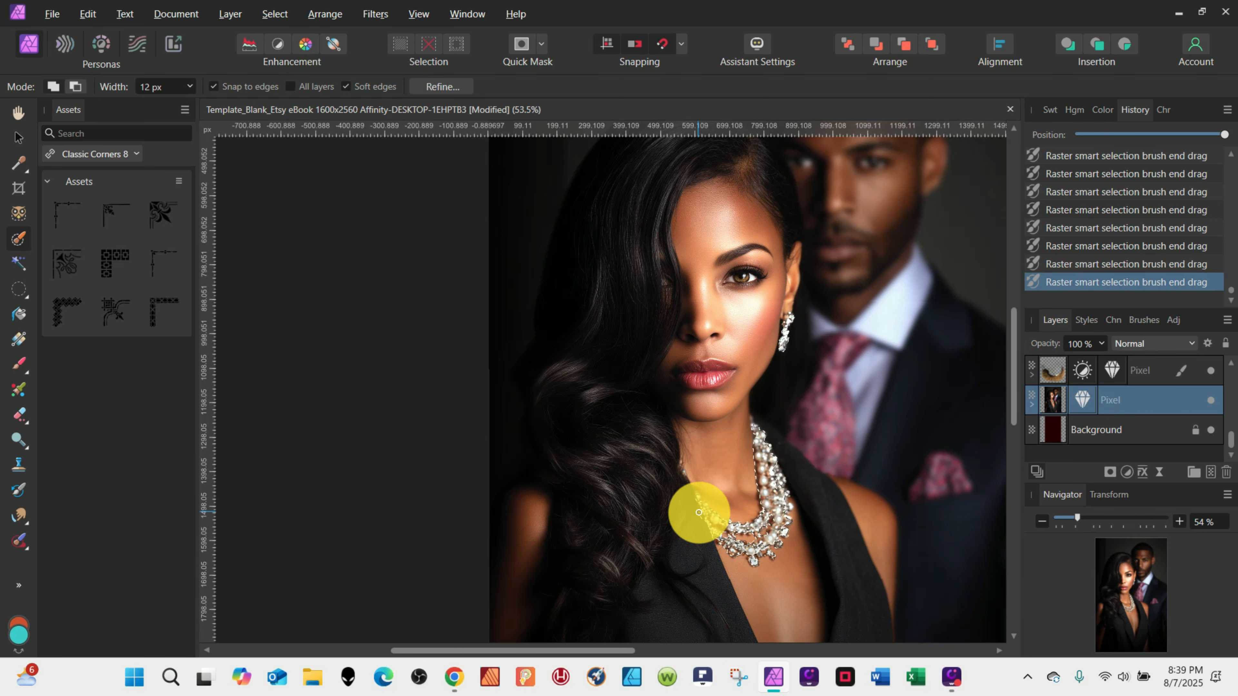
{"action": "key", "text": "ctrl+j"}
{"action": "key", "text": "ctrl+d"}
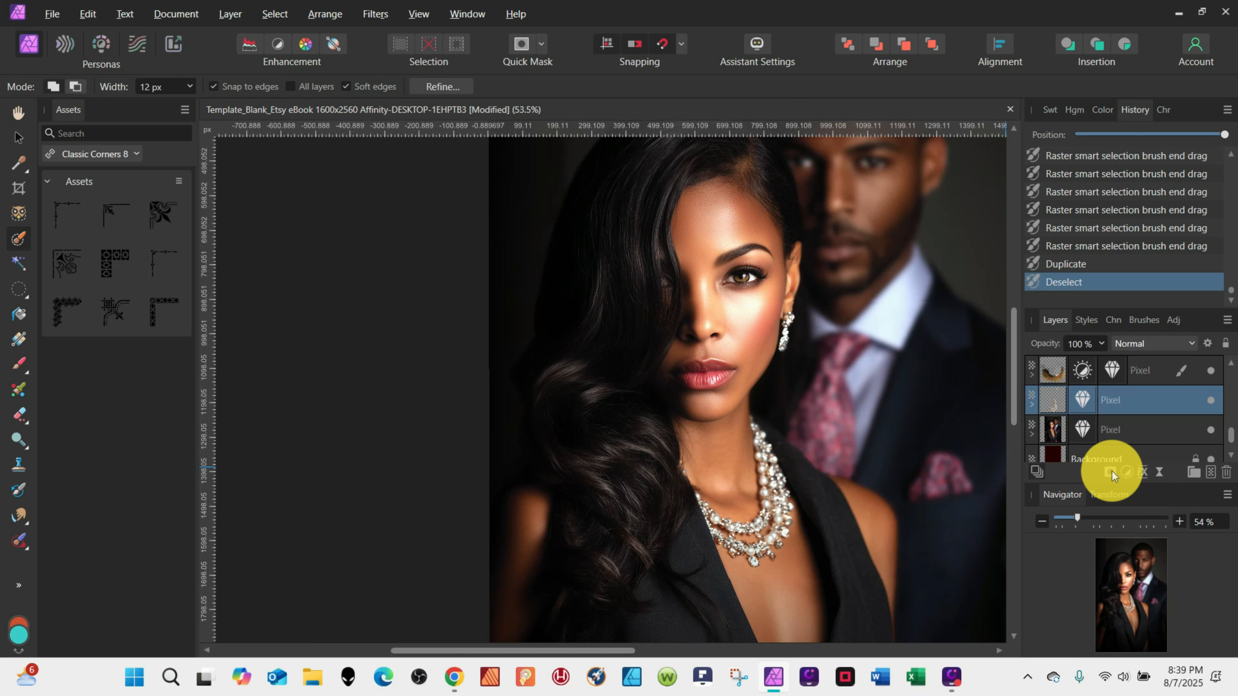
Add a Brightness/Contrast adjustment to the necklace layer with contrast 83%.
{"action": "left_click", "coordinate": [1112, 470]}
{"action": "left_click", "coordinate": [1081, 181]}
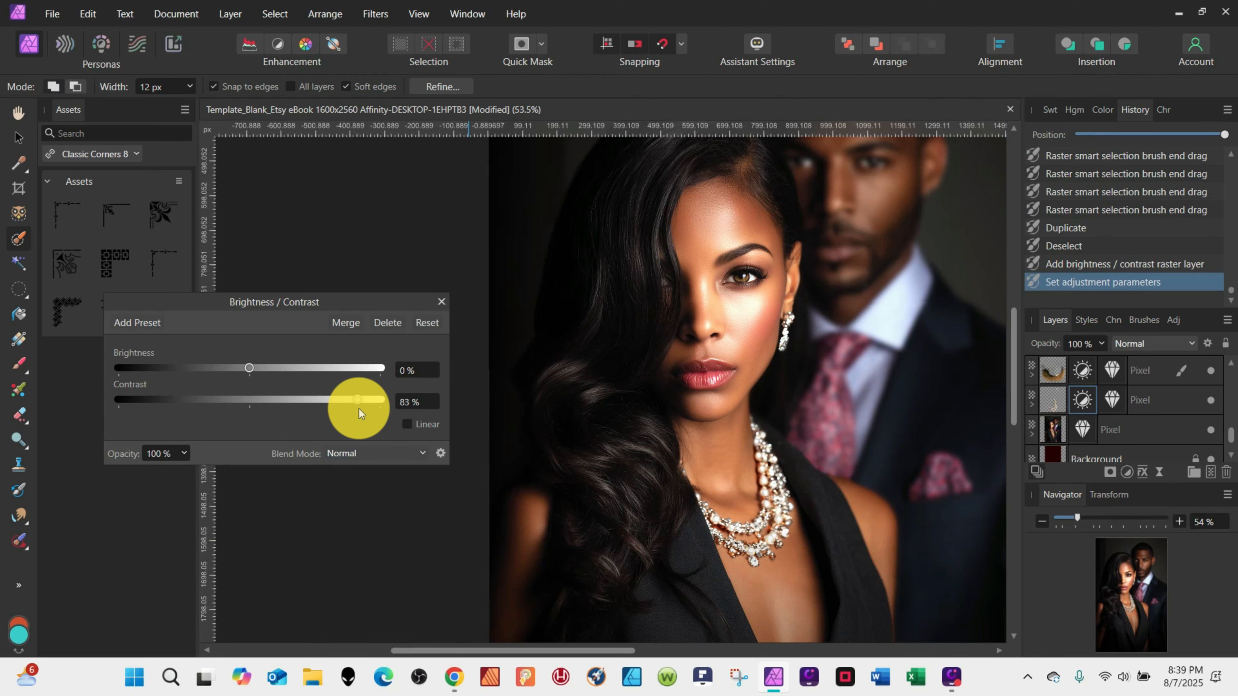
{"action": "left_click", "coordinate": [441, 301]}
Erase excess skin around the necklace on the duplicated necklace layer.
{"action": "left_click", "coordinate": [1053, 399]}
{"action": "left_click", "coordinate": [18, 415]}
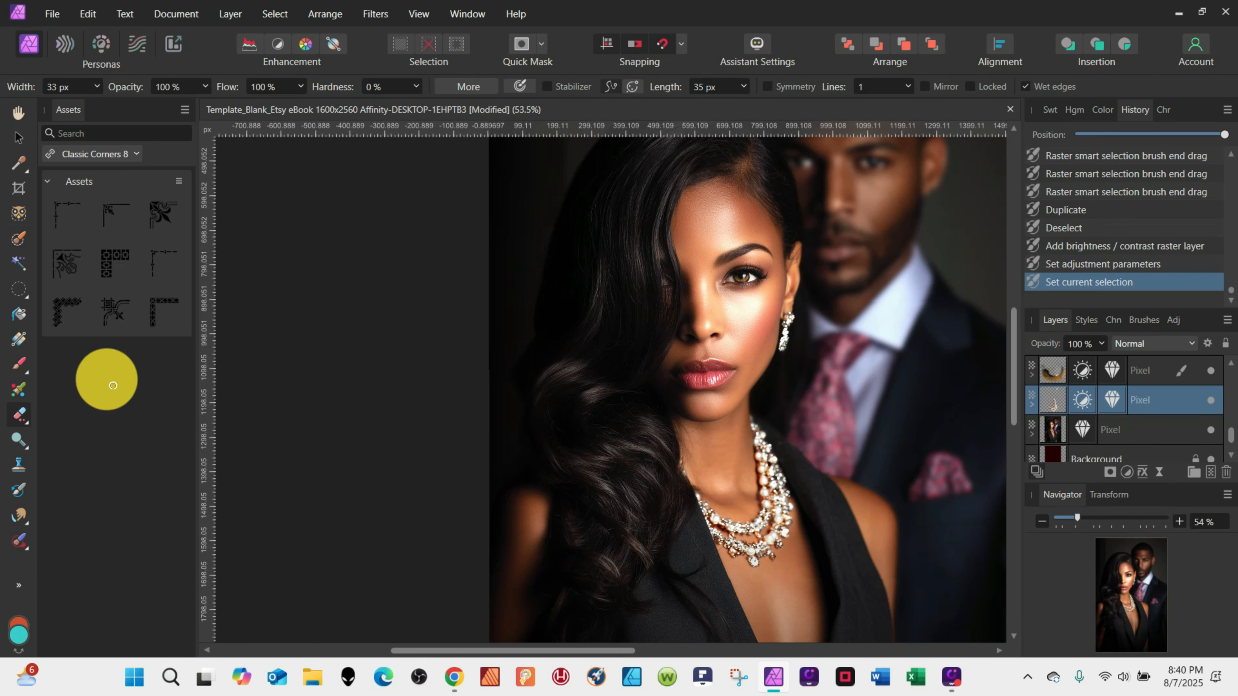
{"action": "scroll", "coordinate": [774, 542], "scroll_direction": "up", "scroll_amount": 8}
{"action": "left_click_drag", "start_coordinate": [770, 464], "coordinate": [759, 470]}
{"action": "left_click", "coordinate": [756, 470]}
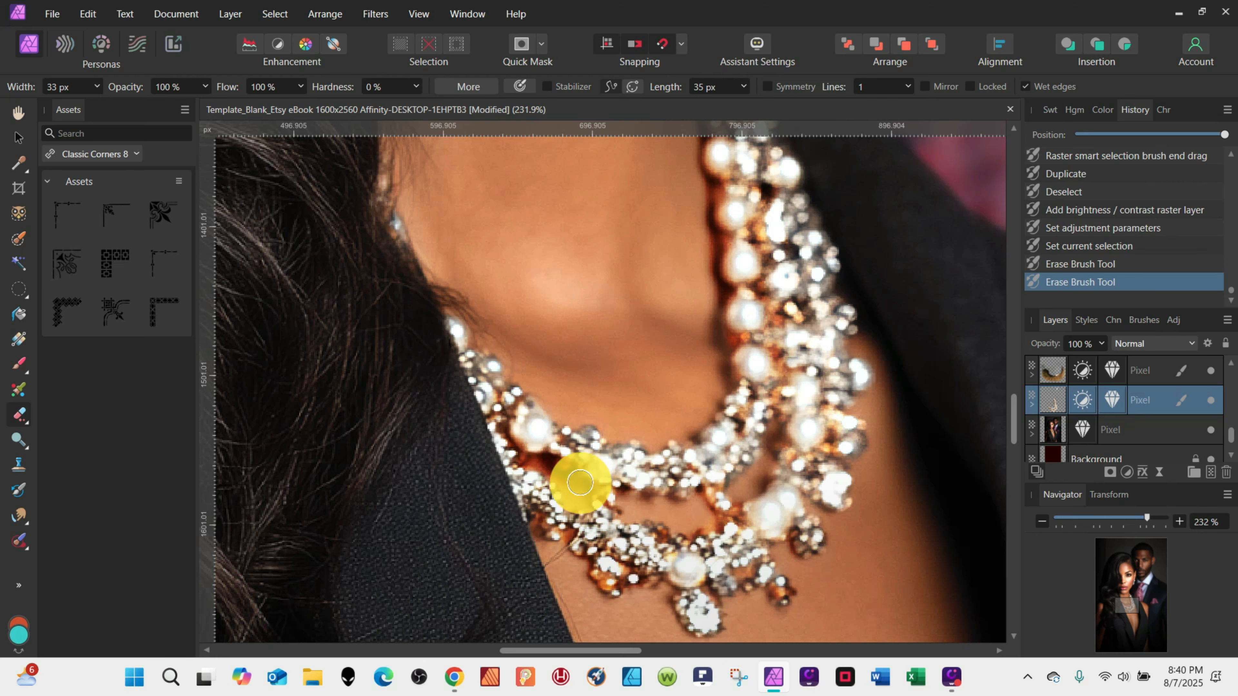
{"action": "left_click_drag", "start_coordinate": [580, 482], "coordinate": [536, 469]}
{"action": "mouse_move", "coordinate": [729, 344]}
{"action": "left_mouse_down"}
{"action": "mouse_move", "coordinate": [704, 232]}
{"action": "mouse_move", "coordinate": [699, 336]}
{"action": "left_mouse_up"}
{"action": "scroll", "coordinate": [702, 294], "scroll_direction": "up", "scroll_amount": 3}
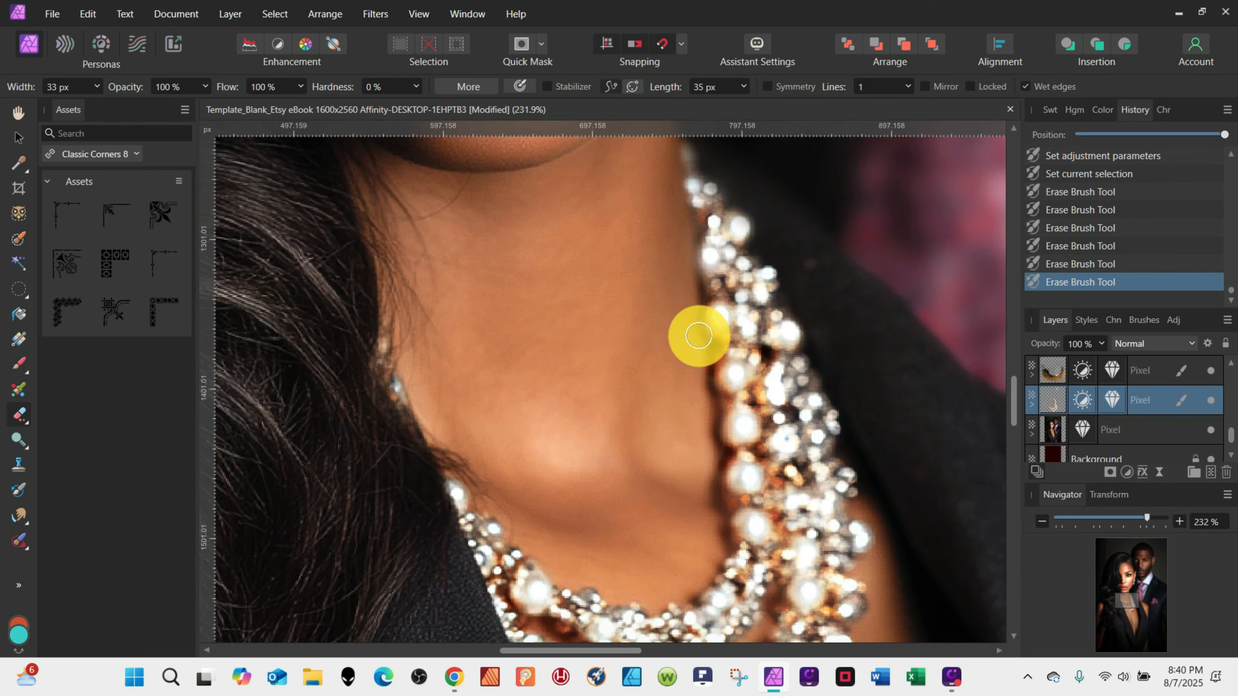
{"action": "scroll", "coordinate": [699, 336], "scroll_direction": "down", "scroll_amount": 12}
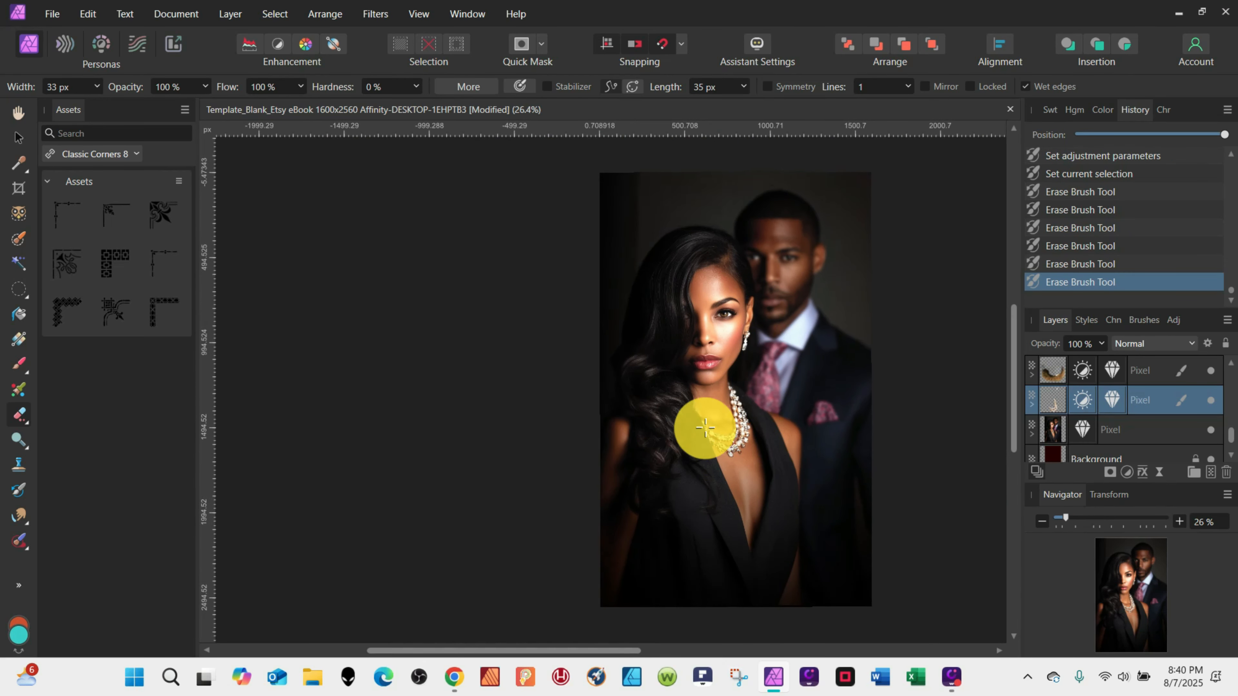
Place the light effect image 51.jpg from the Light Effects folder onto the document.
{"action": "left_click", "coordinate": [18, 138]}
{"action": "left_click", "coordinate": [366, 293]}
{"action": "left_click", "coordinate": [52, 13]}
{"action": "left_click", "coordinate": [38, 385]}
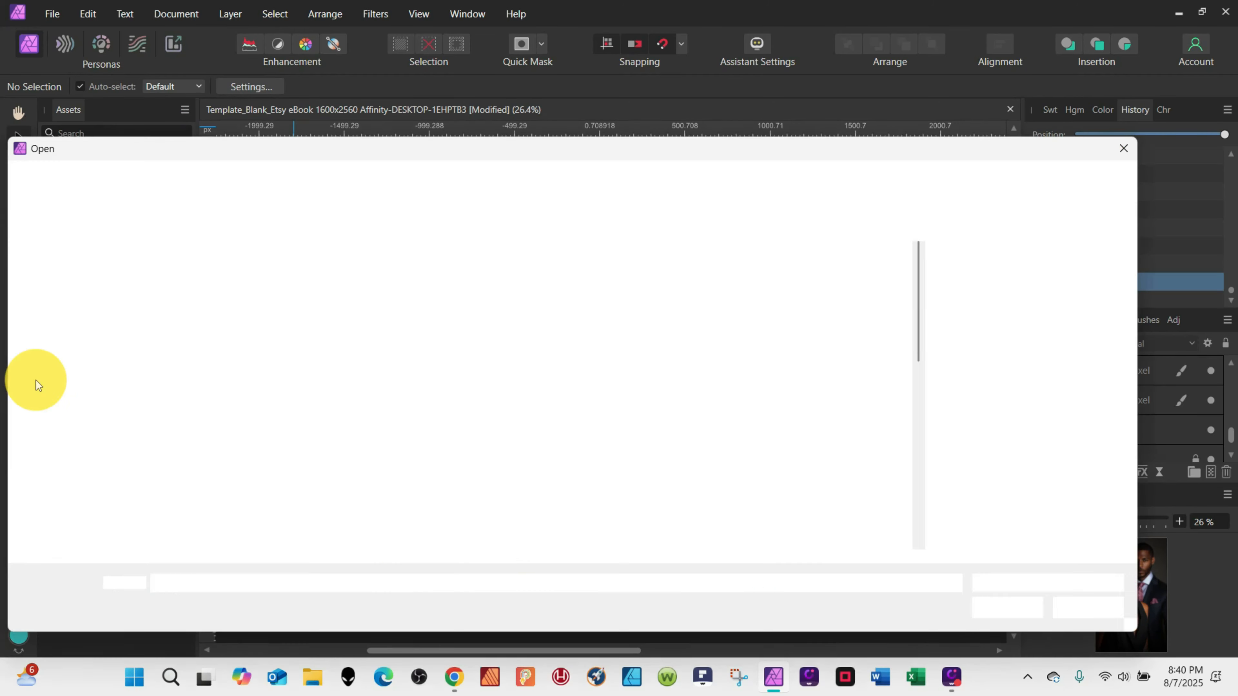
{"action": "double_click", "coordinate": [619, 263]}
{"action": "left_click_drag", "start_coordinate": [918, 281], "coordinate": [920, 359]}
{"action": "left_click", "coordinate": [380, 361]}
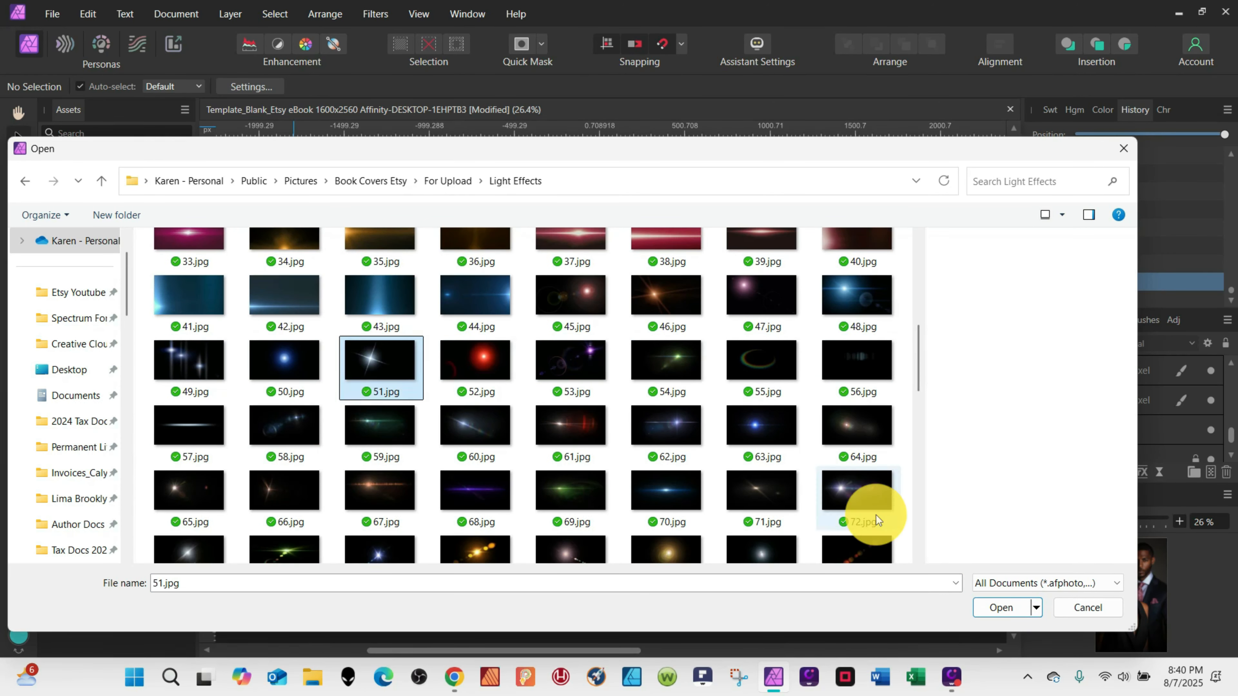
{"action": "left_click", "coordinate": [1001, 607]}
{"action": "left_click", "coordinate": [658, 343]}
Set the flare's blend mode to Screen and scale it down over the necklace.
{"action": "left_click", "coordinate": [1152, 343]}
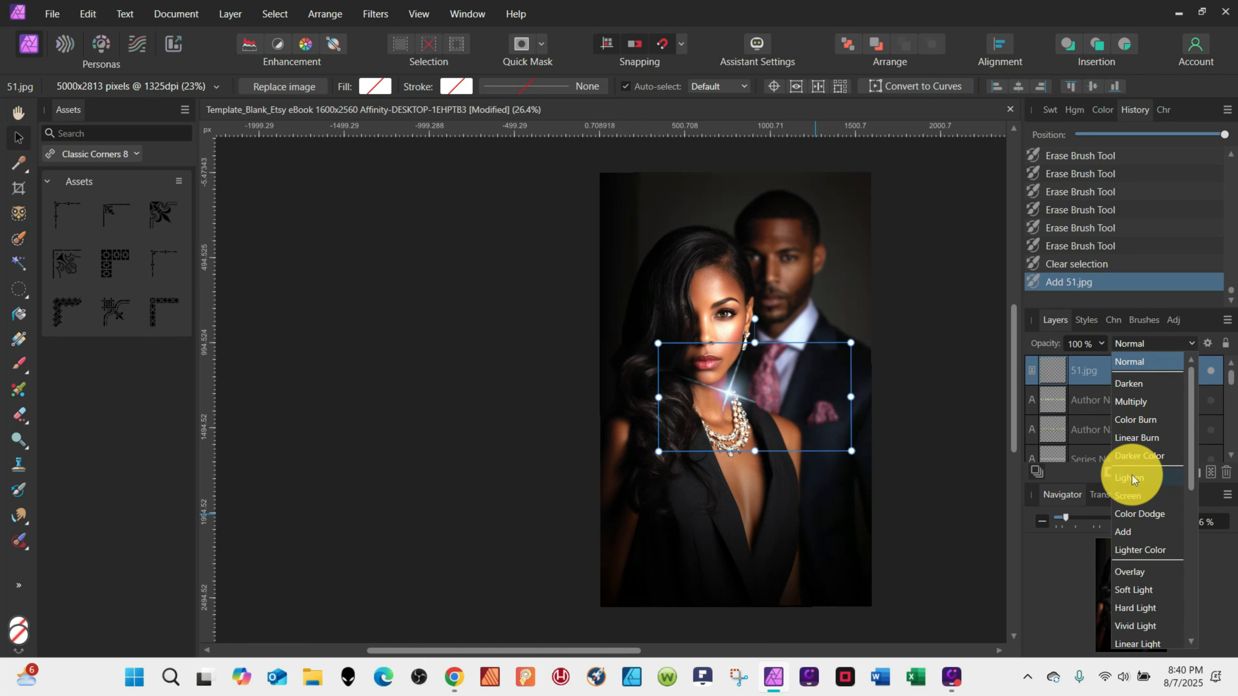
{"action": "left_click", "coordinate": [1128, 495]}
{"action": "left_click_drag", "start_coordinate": [851, 451], "coordinate": [730, 465]}
{"action": "left_click", "coordinate": [755, 327]}
{"action": "left_click", "coordinate": [755, 329]}
Duplicate the flare and position the copy on the earring.
{"action": "key", "text": "ctrl+j"}
{"action": "scroll", "coordinate": [728, 455], "scroll_direction": "up", "scroll_amount": 6}
{"action": "left_click", "coordinate": [777, 554]}
{"action": "scroll", "coordinate": [777, 554], "scroll_direction": "down", "scroll_amount": 6}
{"action": "scroll", "coordinate": [777, 553], "scroll_direction": "down", "scroll_amount": 2}
{"action": "scroll", "coordinate": [775, 384], "scroll_direction": "up", "scroll_amount": 8}
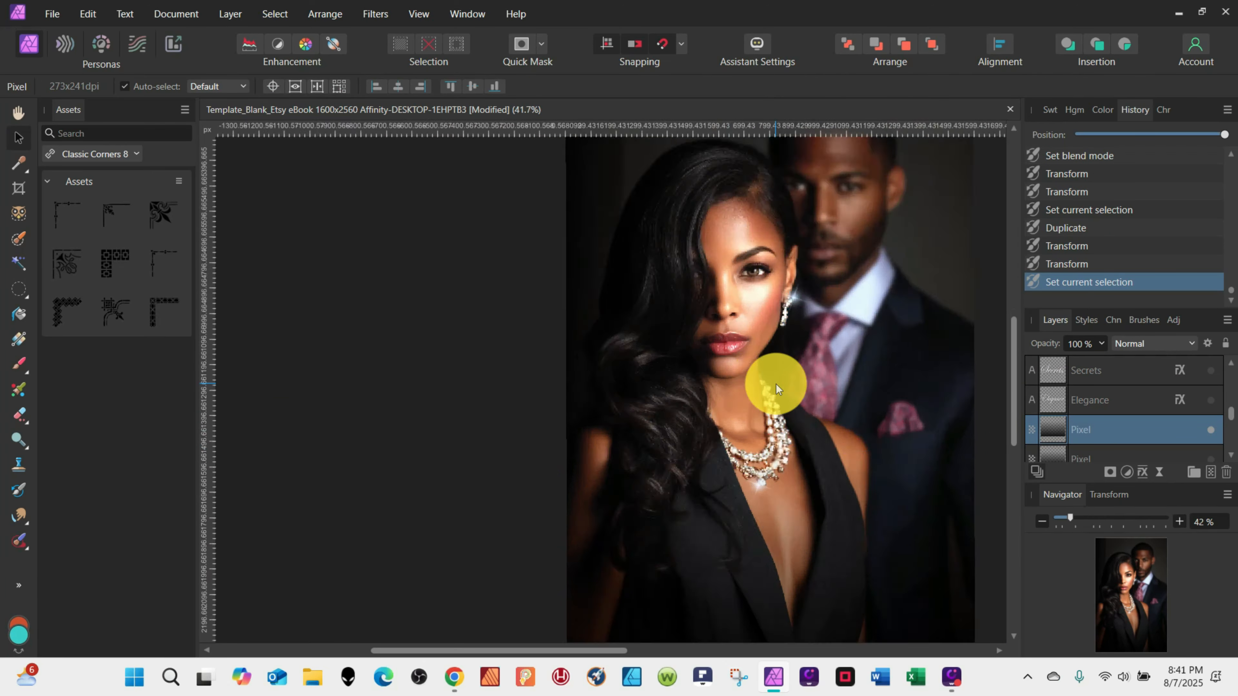
{"action": "left_click", "coordinate": [836, 314]}
{"action": "left_click_drag", "start_coordinate": [836, 311], "coordinate": [834, 311]}
{"action": "left_click", "coordinate": [850, 471]}
{"action": "scroll", "coordinate": [849, 471], "scroll_direction": "down", "scroll_amount": 7}
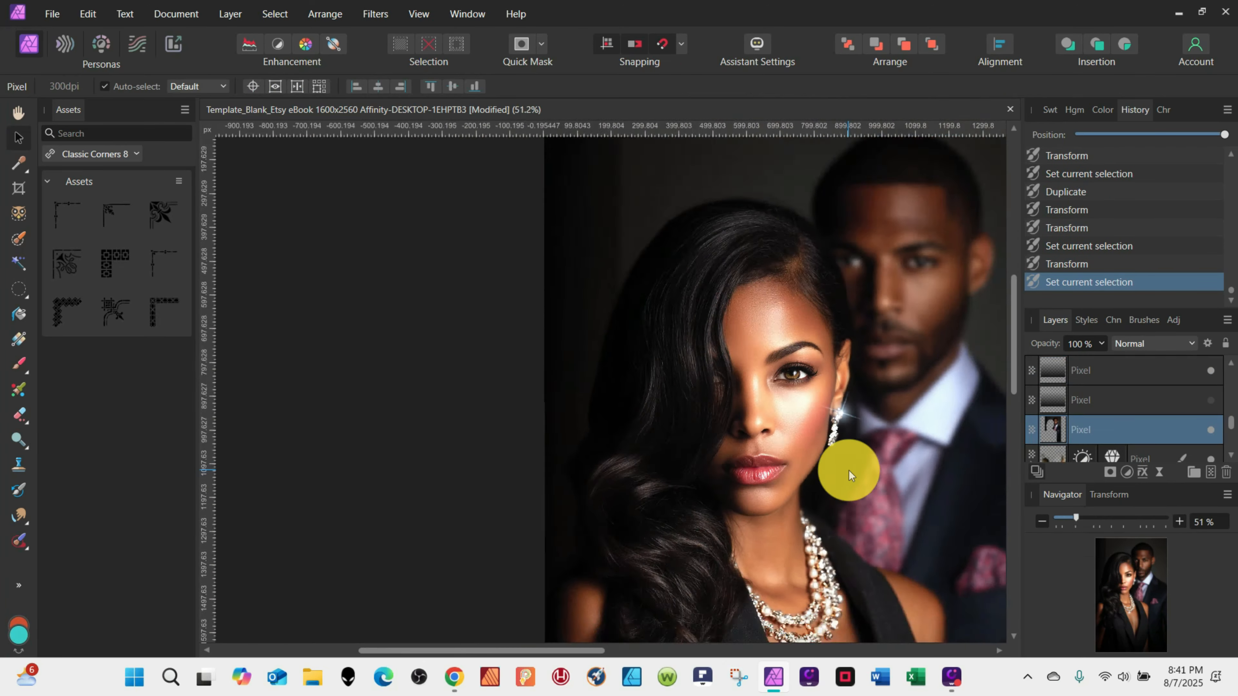
Reposition the flare on the necklace.
{"action": "left_click", "coordinate": [817, 483]}
{"action": "left_click_drag", "start_coordinate": [853, 500], "coordinate": [828, 493]}
{"action": "scroll", "coordinate": [842, 531], "scroll_direction": "up", "scroll_amount": 5}
{"action": "scroll", "coordinate": [841, 531], "scroll_direction": "up", "scroll_amount": 1}
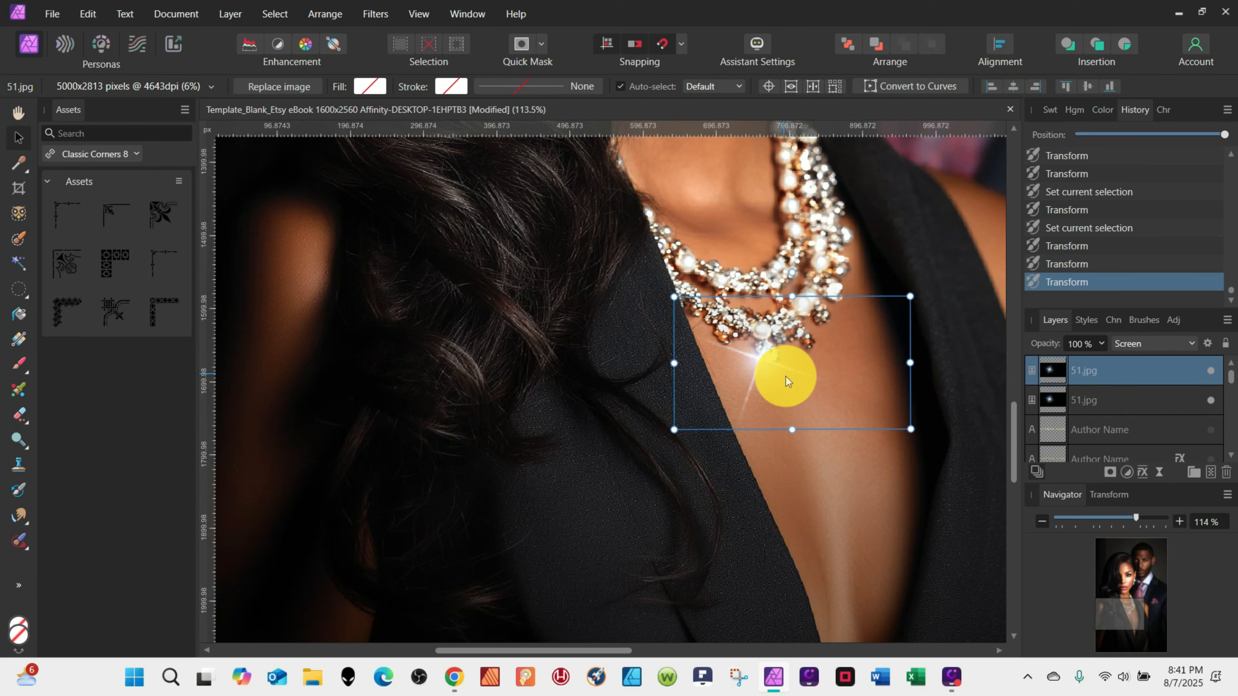
{"action": "left_click_drag", "start_coordinate": [785, 377], "coordinate": [786, 376]}
{"action": "right_click", "coordinate": [818, 476]}
{"action": "left_click", "coordinate": [819, 481]}
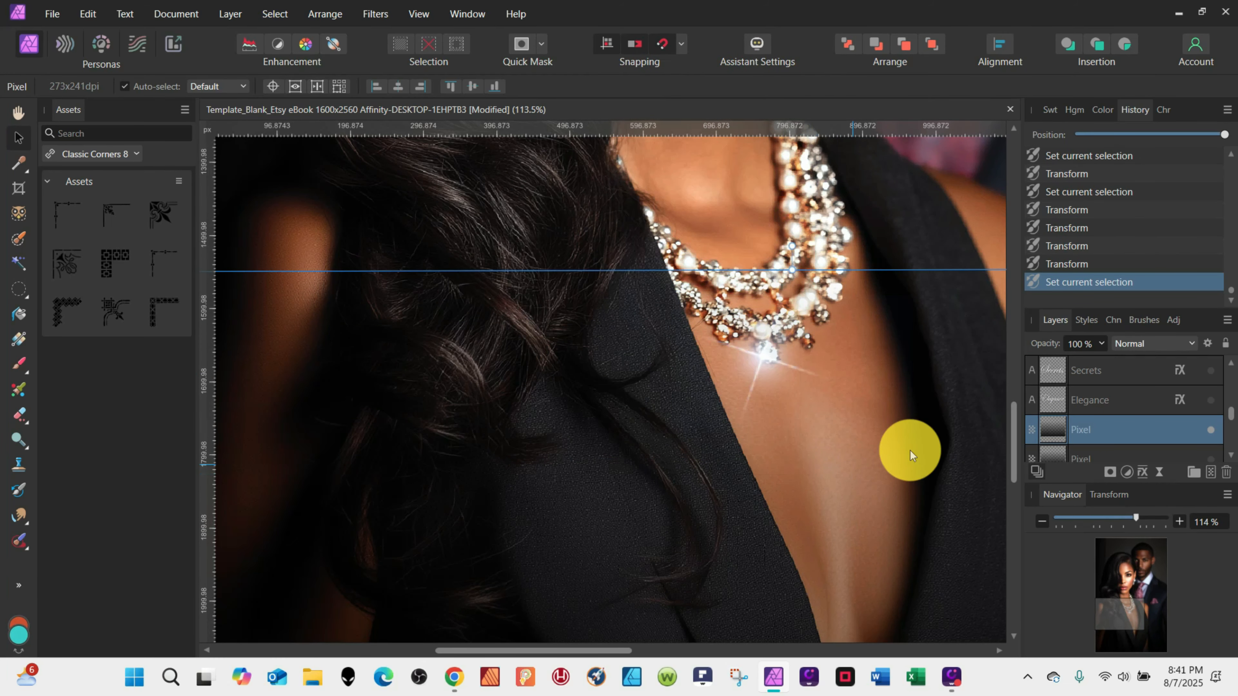
{"action": "scroll", "coordinate": [801, 502], "scroll_direction": "down", "scroll_amount": 2}
Duplicate the necklace flare, rotate the copy and place it lower on the necklace, then deselect.
{"action": "left_click", "coordinate": [776, 395]}
{"action": "key", "text": "ctrl+j"}
{"action": "right_click", "coordinate": [777, 391]}
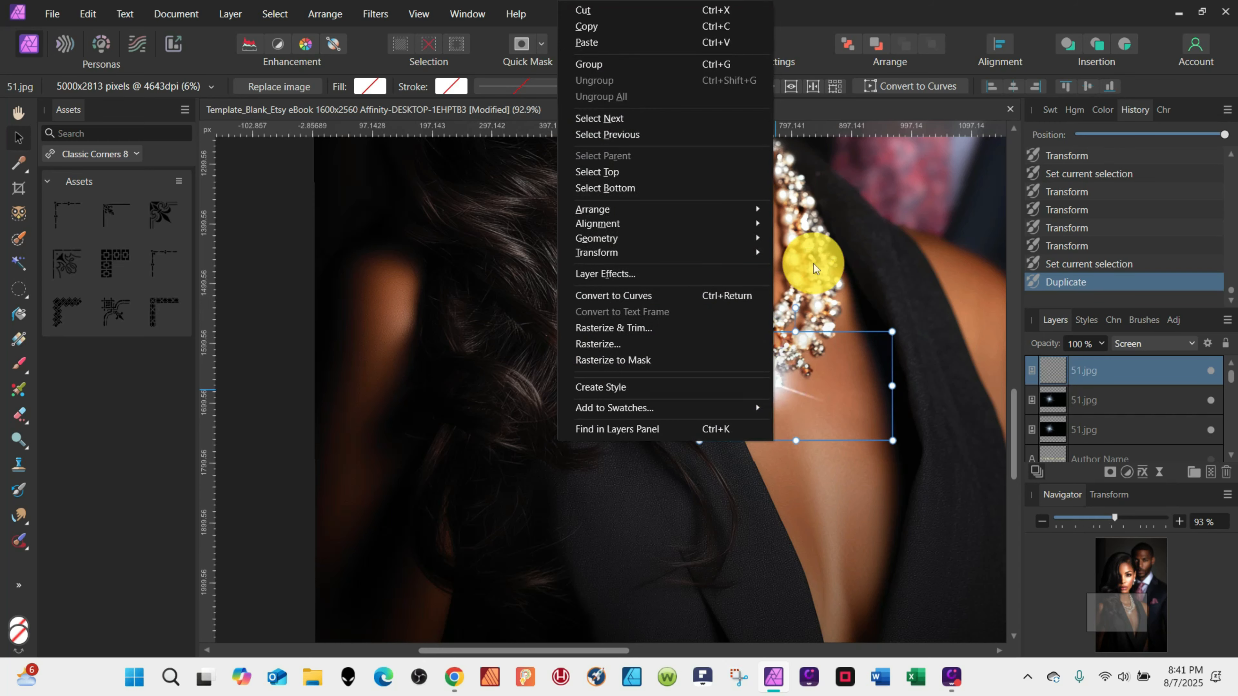
{"action": "left_click_drag", "start_coordinate": [788, 392], "coordinate": [830, 220]}
{"action": "scroll", "coordinate": [881, 488], "scroll_direction": "down", "scroll_amount": 5}
{"action": "left_click_drag", "start_coordinate": [865, 344], "coordinate": [849, 392]}
{"action": "scroll", "coordinate": [861, 380], "scroll_direction": "up", "scroll_amount": 6}
{"action": "left_click_drag", "start_coordinate": [902, 559], "coordinate": [888, 520]}
{"action": "left_click_drag", "start_coordinate": [848, 439], "coordinate": [850, 464]}
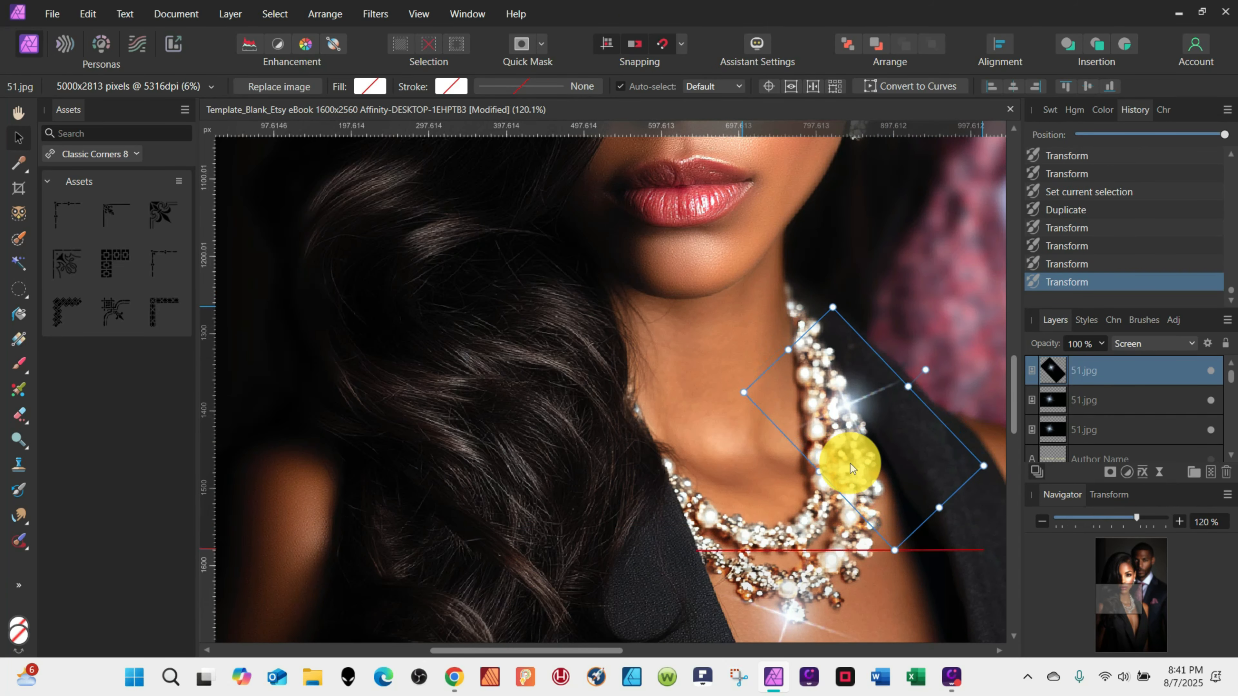
{"action": "left_click", "coordinate": [897, 590]}
{"action": "scroll", "coordinate": [889, 589], "scroll_direction": "down", "scroll_amount": 6}
{"action": "left_click", "coordinate": [631, 466]}
{"action": "left_click", "coordinate": [616, 460]}
{"action": "scroll", "coordinate": [810, 454], "scroll_direction": "down", "scroll_amount": 5}
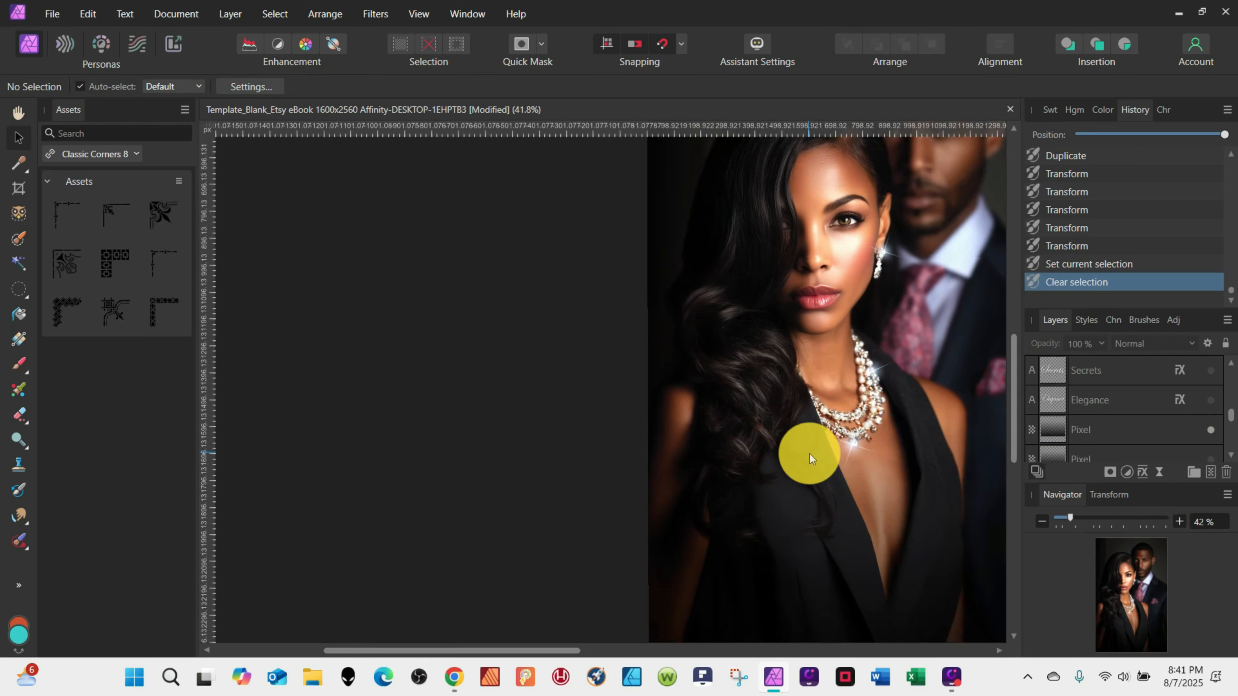
Select the lips on the portrait layer with the Selection Brush and duplicate them to a new layer.
{"action": "scroll", "coordinate": [824, 370], "scroll_direction": "up", "scroll_amount": 9}
{"action": "right_click", "coordinate": [1102, 434]}
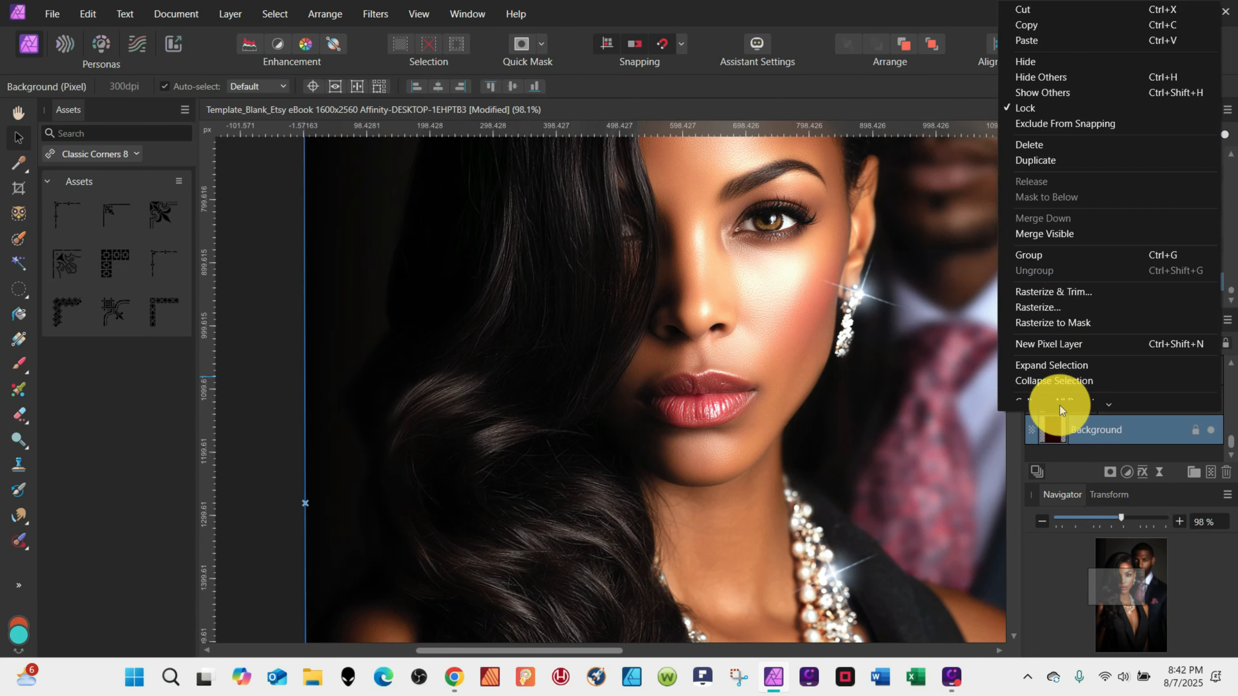
{"action": "left_click", "coordinate": [1058, 405]}
{"action": "left_click", "coordinate": [16, 252]}
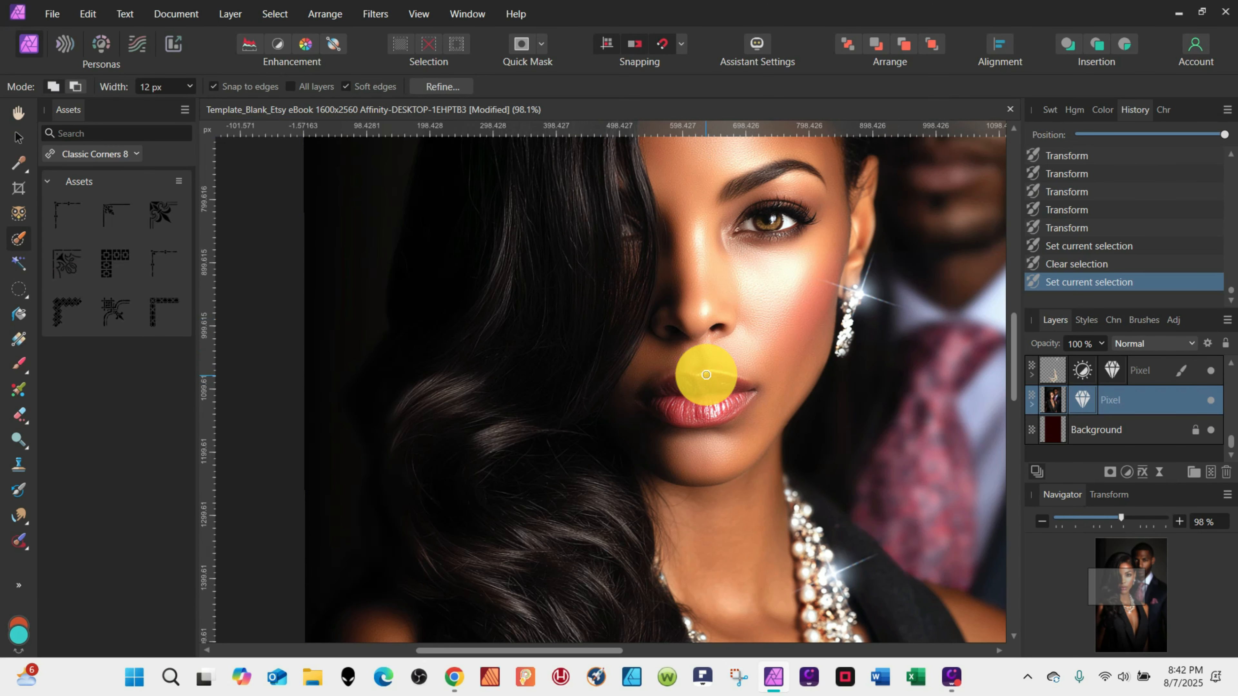
{"action": "mouse_move", "coordinate": [663, 395]}
{"action": "left_mouse_down"}
{"action": "mouse_move", "coordinate": [699, 415]}
{"action": "mouse_move", "coordinate": [742, 399]}
{"action": "mouse_move", "coordinate": [689, 419]}
{"action": "mouse_move", "coordinate": [744, 399]}
{"action": "mouse_move", "coordinate": [681, 378]}
{"action": "mouse_move", "coordinate": [640, 397]}
{"action": "mouse_move", "coordinate": [661, 367]}
{"action": "mouse_move", "coordinate": [651, 373]}
{"action": "mouse_move", "coordinate": [676, 388]}
{"action": "mouse_move", "coordinate": [705, 431]}
{"action": "left_mouse_up"}
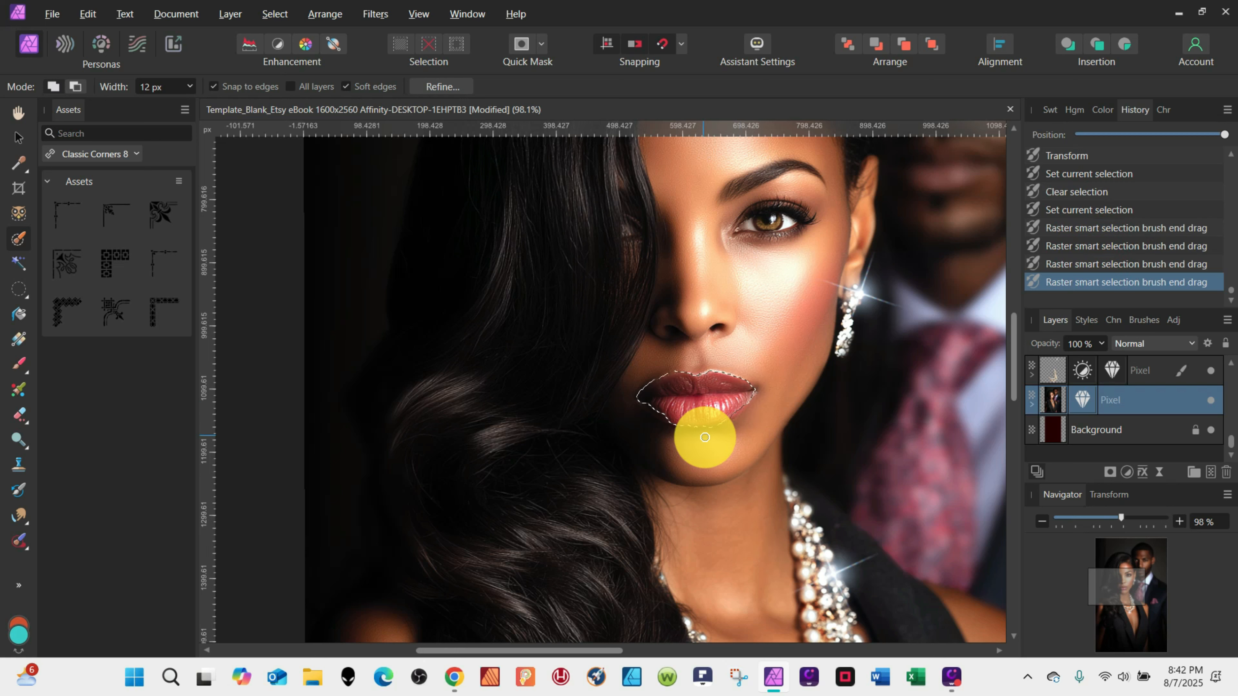
{"action": "key", "text": "ctrl+j"}
{"action": "key", "text": "ctrl+d"}
Open the lips layer's Vibrance adjustment and set saturation to 34%.
{"action": "left_click", "coordinate": [1032, 405]}
{"action": "double_click", "coordinate": [1061, 427]}
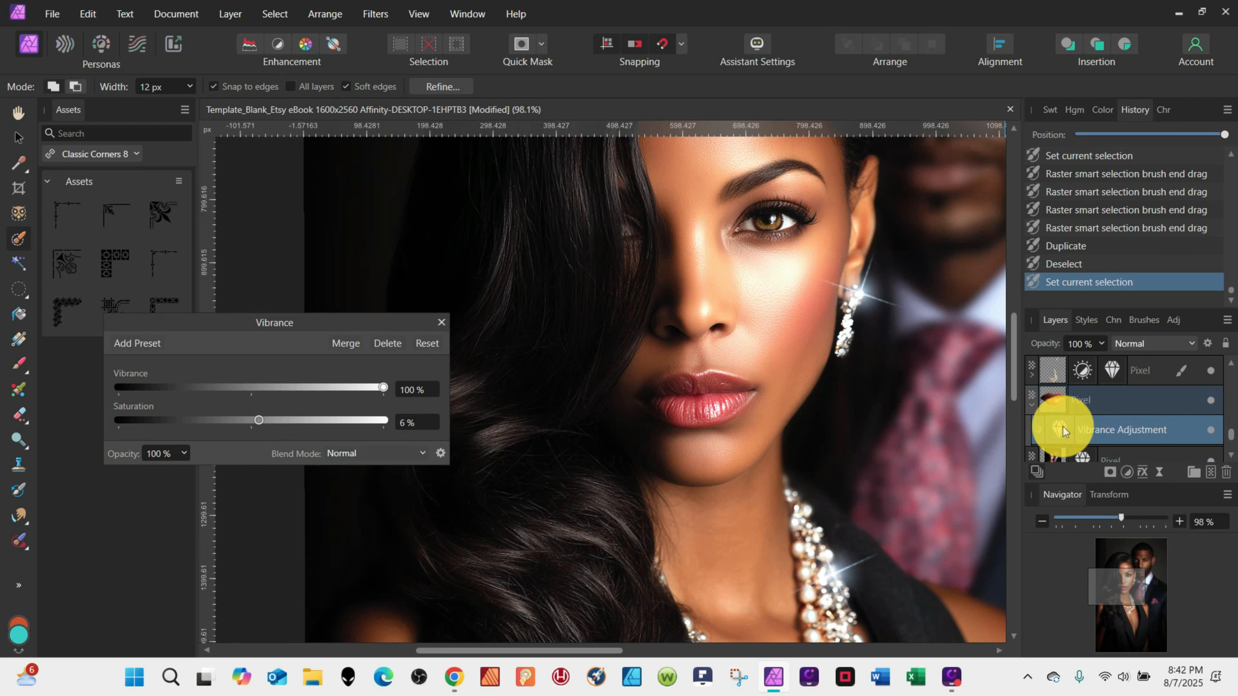
{"action": "left_click_drag", "start_coordinate": [253, 421], "coordinate": [297, 421]}
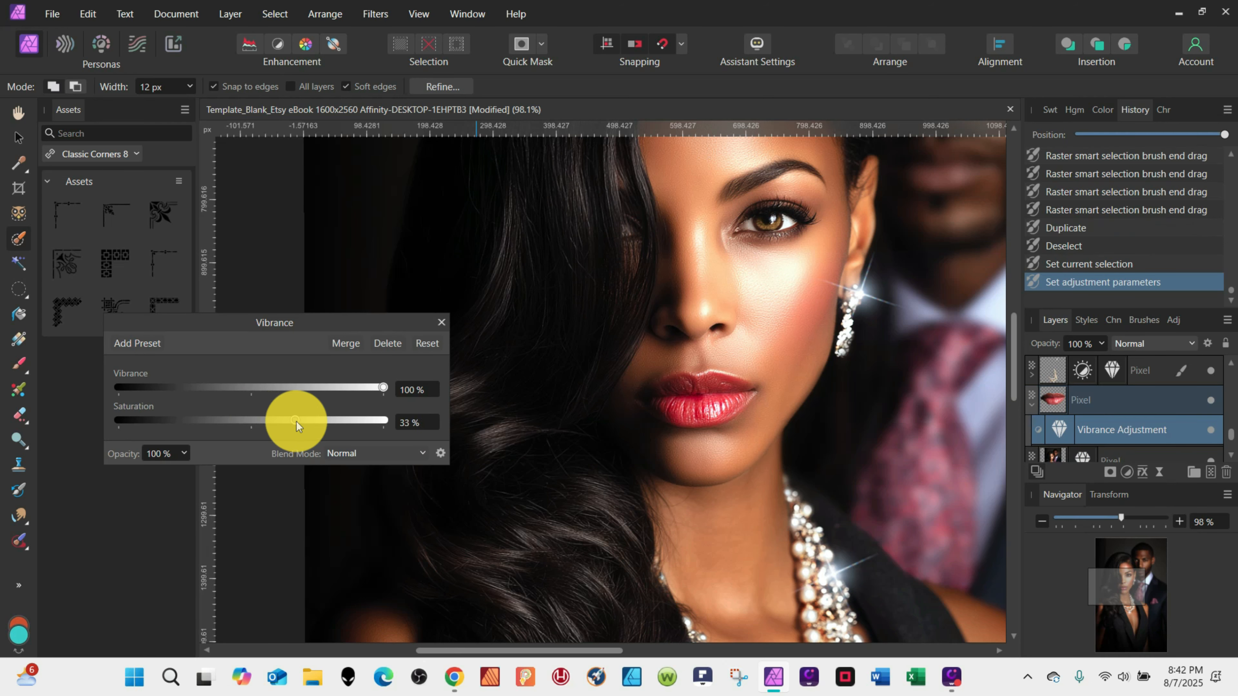
Add a Brightness/Contrast adjustment layer beneath the lips layer and lower its brightness to about -24%.
{"action": "left_click", "coordinate": [1124, 472]}
{"action": "left_click", "coordinate": [1052, 188]}
{"action": "left_click_drag", "start_coordinate": [1058, 392], "coordinate": [1076, 446]}
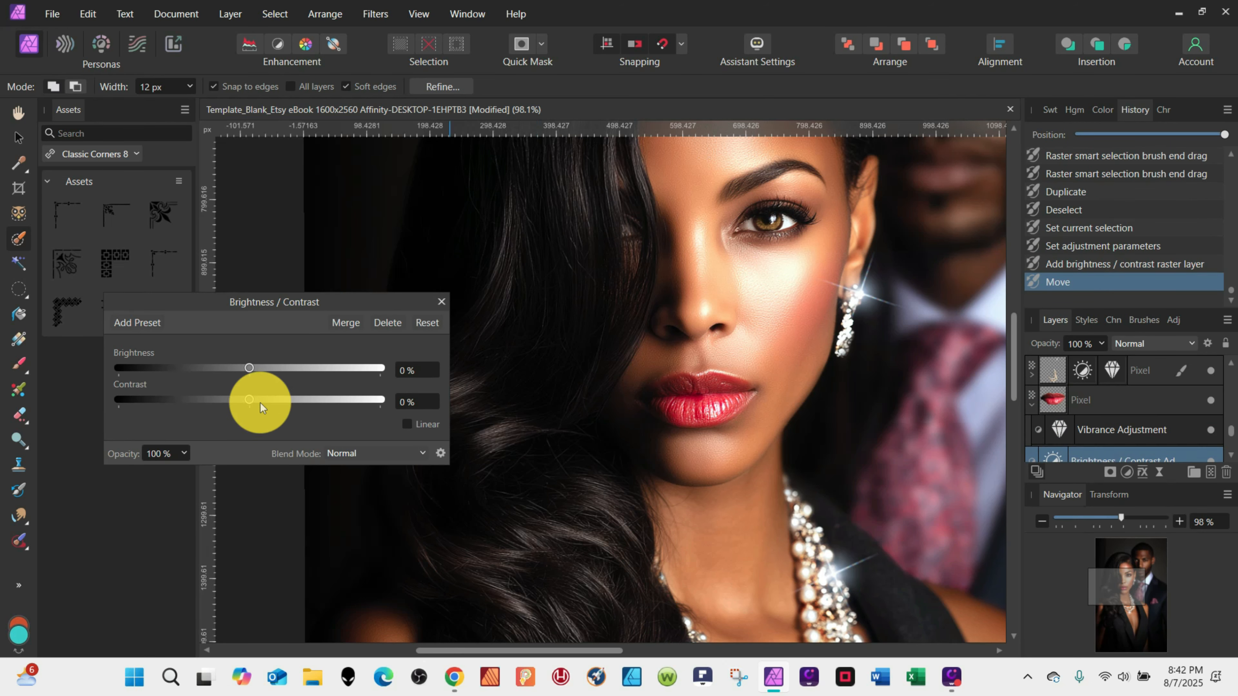
{"action": "left_click_drag", "start_coordinate": [250, 376], "coordinate": [249, 377]}
{"action": "left_click_drag", "start_coordinate": [1051, 454], "coordinate": [1050, 417]}
{"action": "mouse_move", "coordinate": [247, 369]}
{"action": "left_mouse_down"}
{"action": "mouse_move", "coordinate": [225, 369]}
{"action": "mouse_move", "coordinate": [237, 376]}
{"action": "left_mouse_up"}
{"action": "left_click", "coordinate": [441, 301]}
Erase stray areas around the lips on the lips pixel layer with the Erase Brush.
{"action": "scroll", "coordinate": [878, 359], "scroll_direction": "down", "scroll_amount": 5}
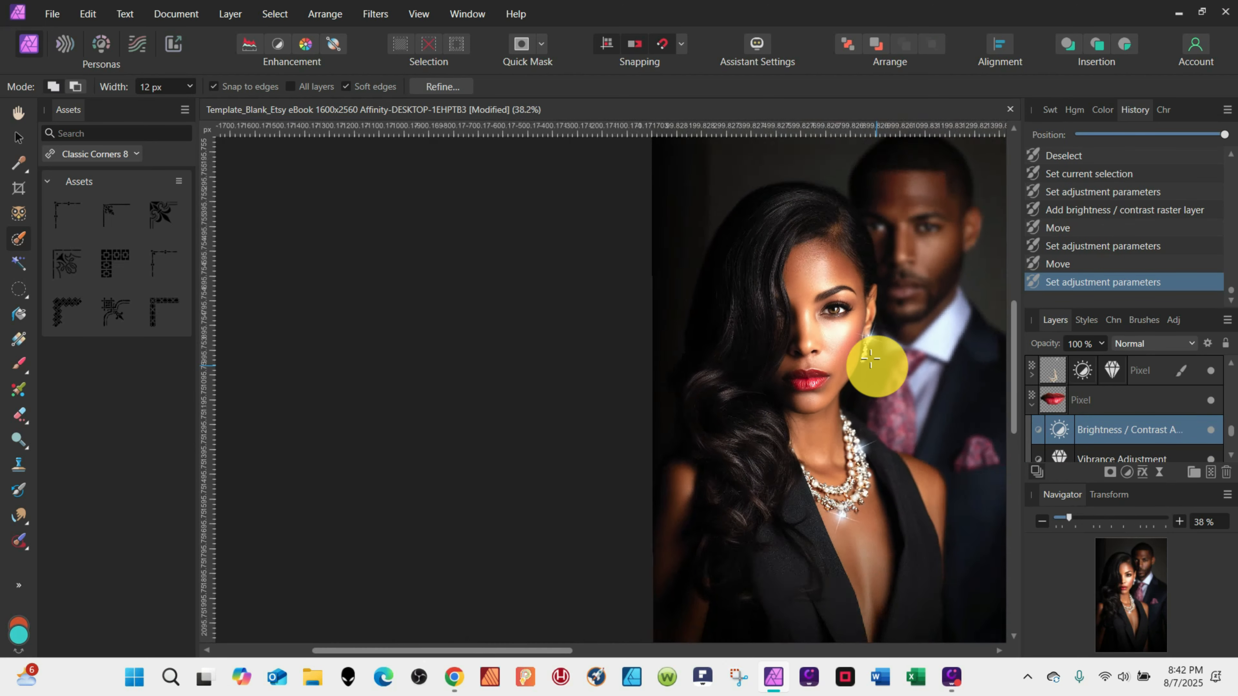
{"action": "scroll", "coordinate": [862, 421], "scroll_direction": "up", "scroll_amount": 6}
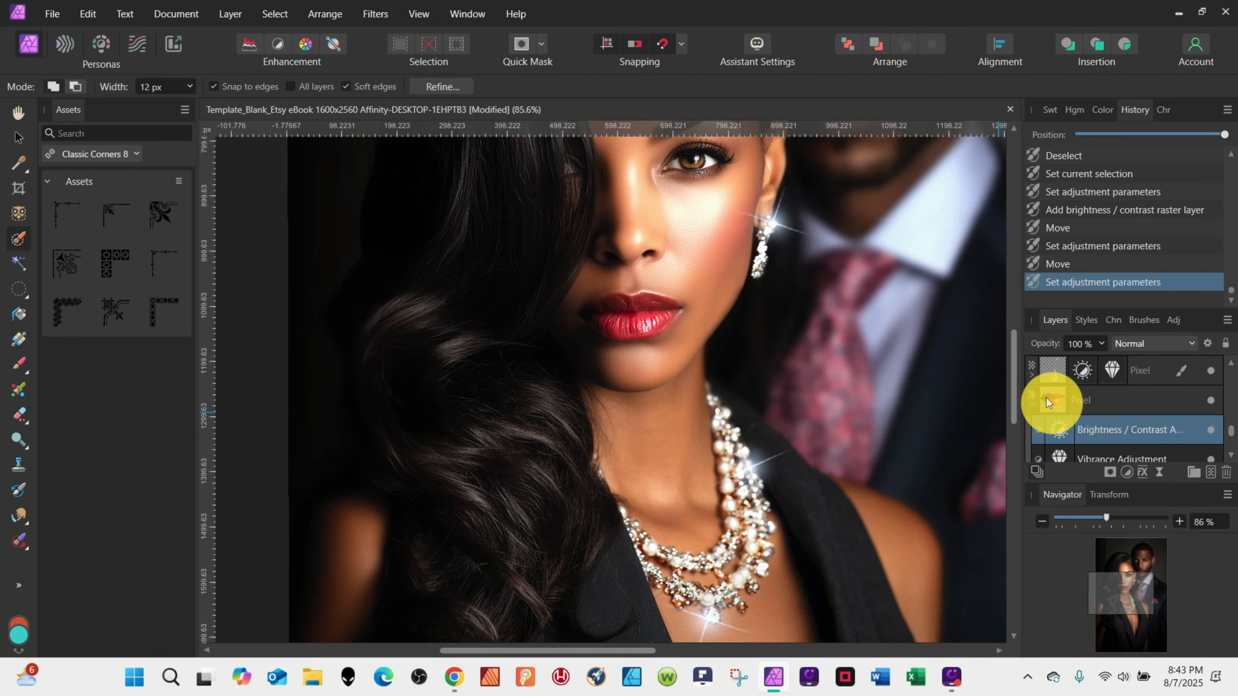
{"action": "left_click", "coordinate": [1051, 399]}
{"action": "left_click", "coordinate": [20, 415]}
{"action": "mouse_move", "coordinate": [725, 325]}
{"action": "left_mouse_down"}
{"action": "mouse_move", "coordinate": [695, 357]}
{"action": "mouse_move", "coordinate": [641, 373]}
{"action": "left_mouse_up"}
{"action": "mouse_move", "coordinate": [603, 277]}
{"action": "left_mouse_down"}
{"action": "mouse_move", "coordinate": [564, 299]}
{"action": "mouse_move", "coordinate": [553, 332]}
{"action": "left_mouse_up"}
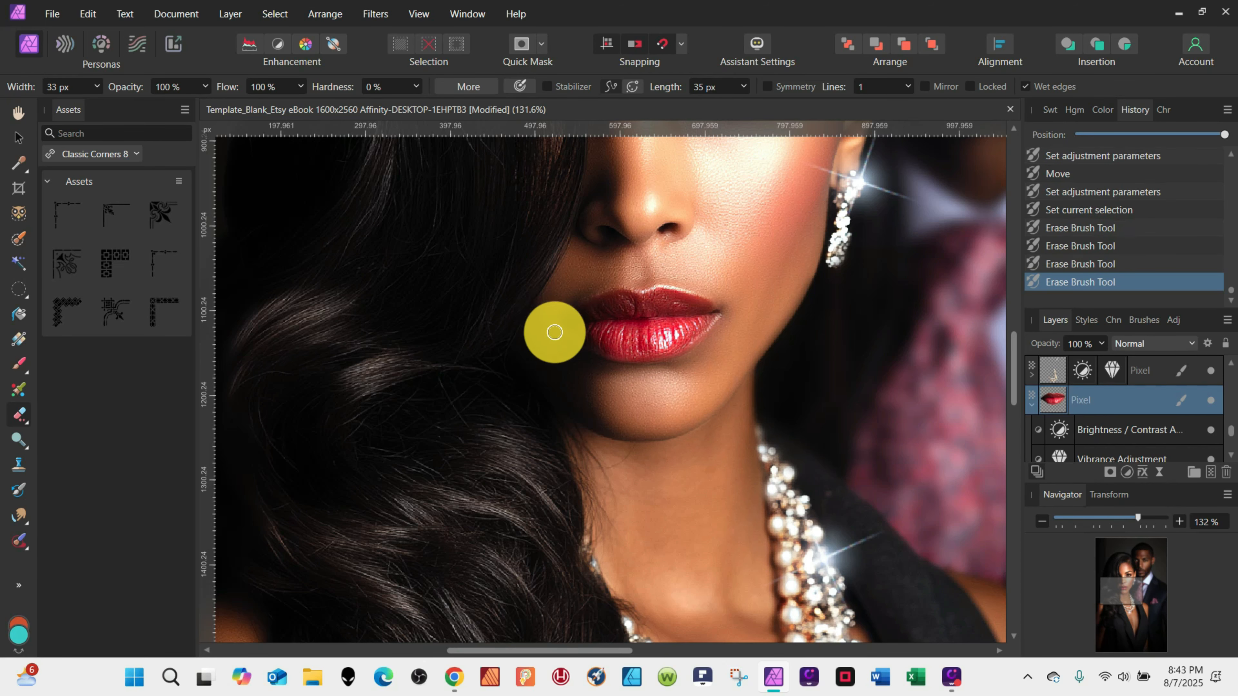
Set the Brightness/Contrast layer's brightness to about -27% and toggle the lips layer's visibility to compare.
{"action": "scroll", "coordinate": [672, 406], "scroll_direction": "down", "scroll_amount": 7}
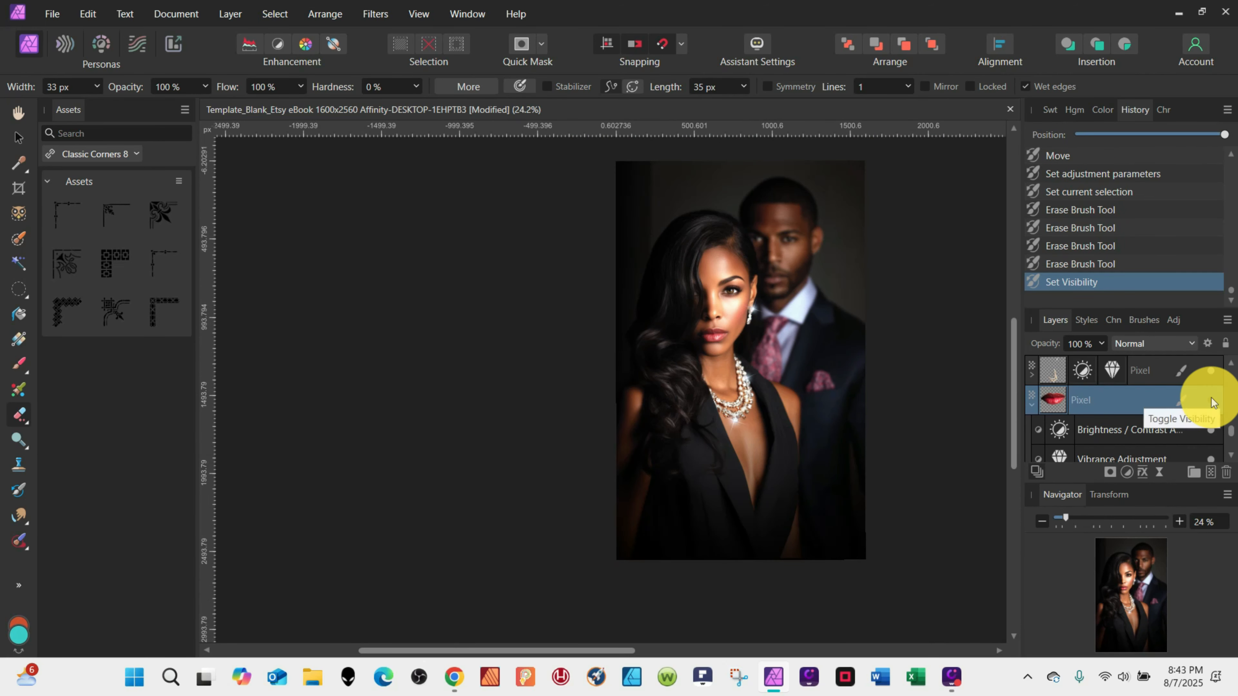
{"action": "double_click", "coordinate": [1058, 429]}
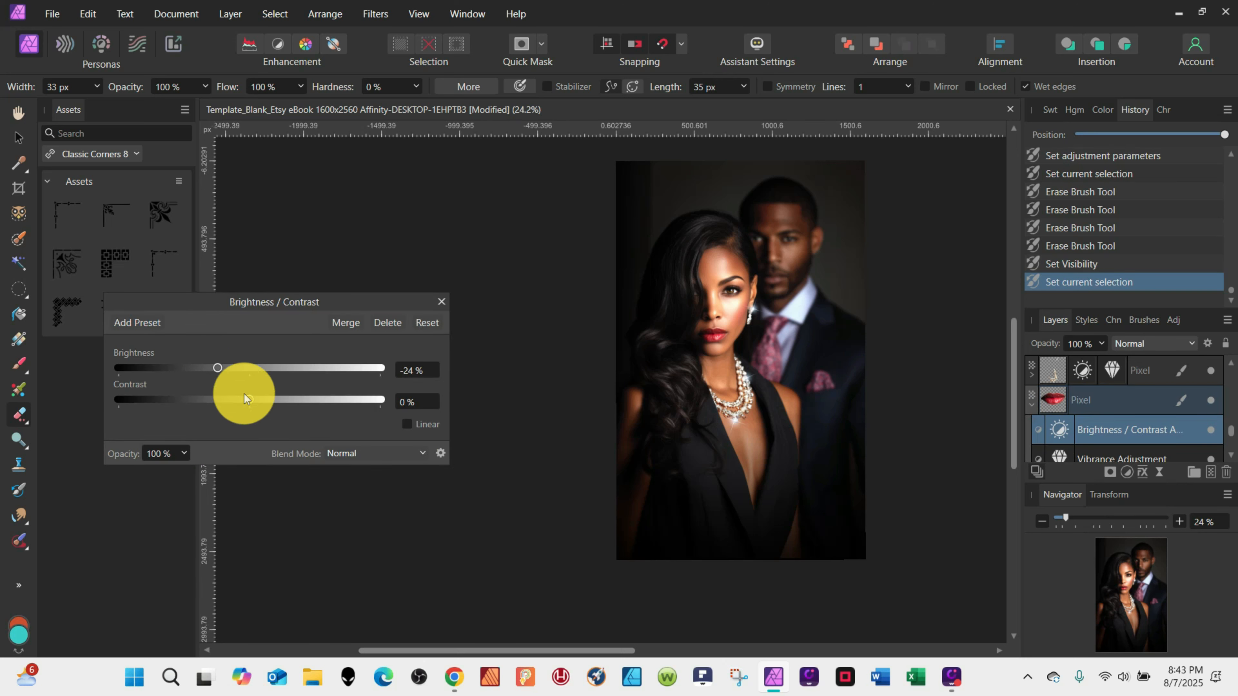
{"action": "left_click_drag", "start_coordinate": [230, 372], "coordinate": [238, 372]}
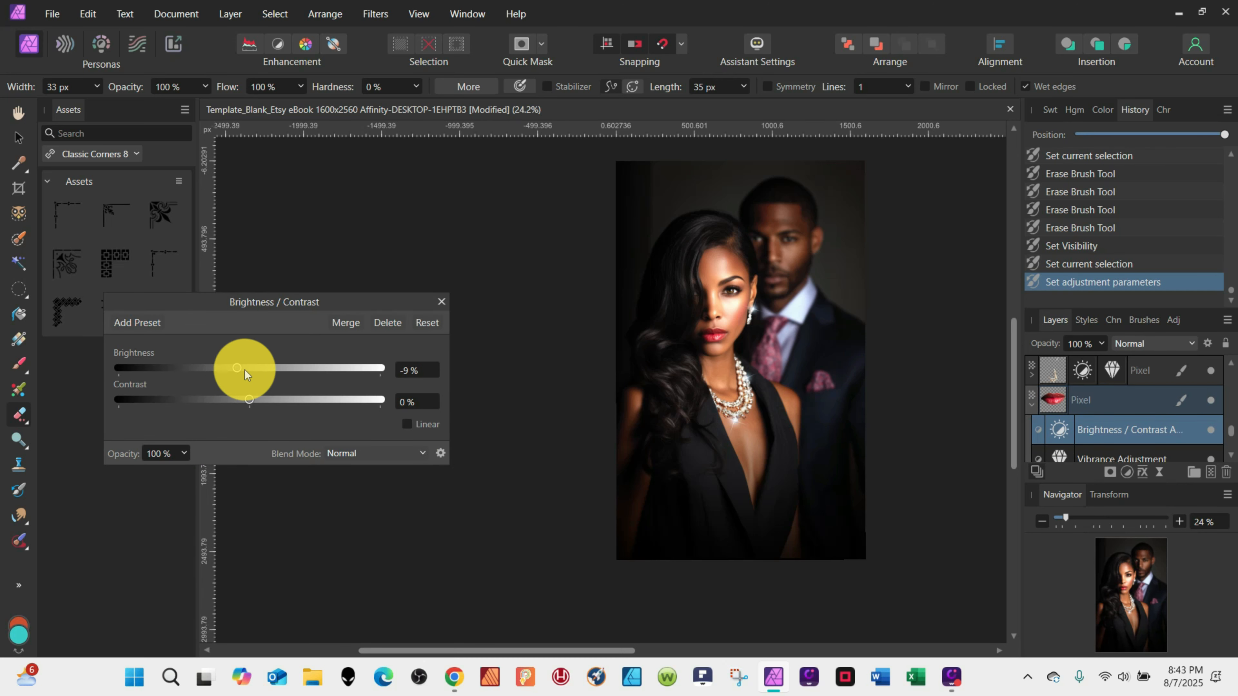
{"action": "left_click", "coordinate": [1210, 400]}
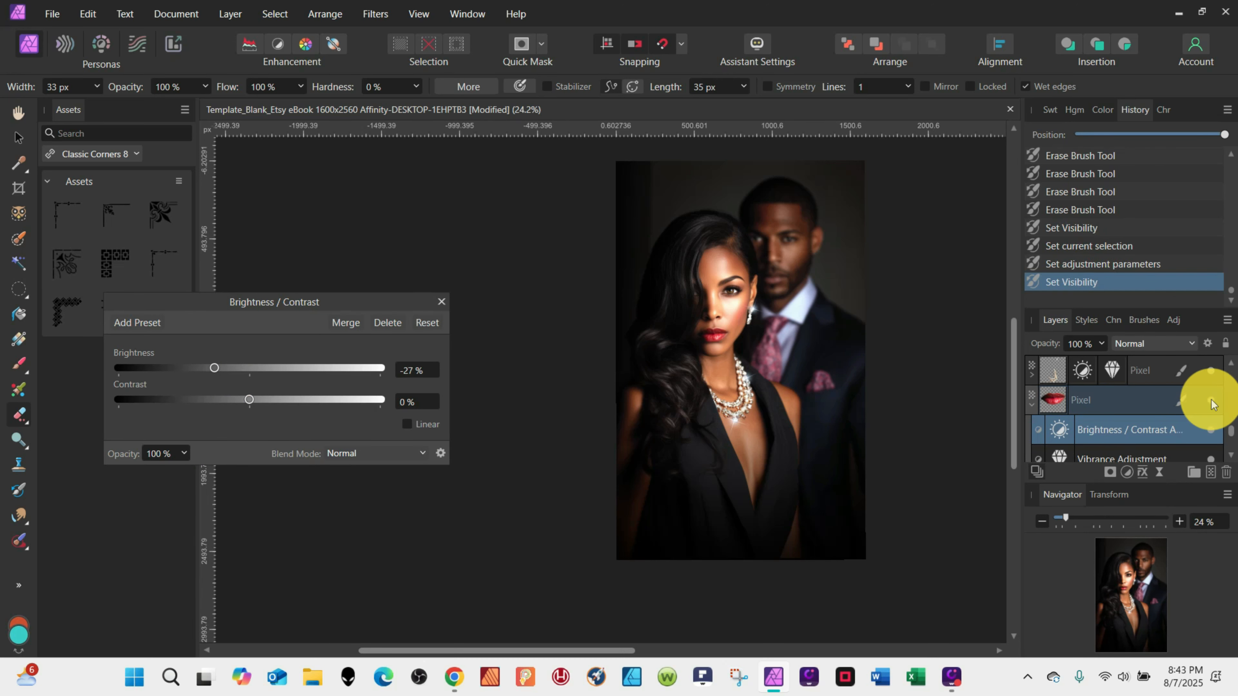
{"action": "left_click", "coordinate": [441, 302]}
Deselect everything and make the cover's title and author text layers visible.
{"action": "left_click", "coordinate": [18, 138]}
{"action": "left_click", "coordinate": [387, 437]}
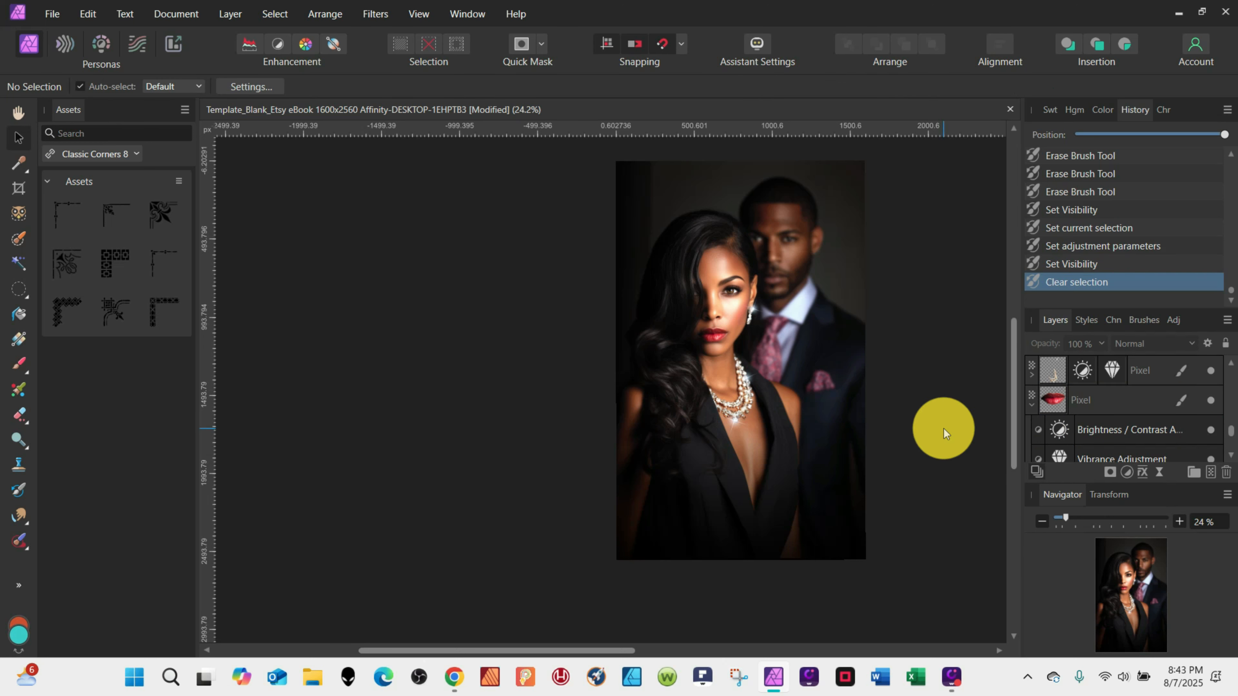
{"action": "left_click", "coordinate": [51, 15]}
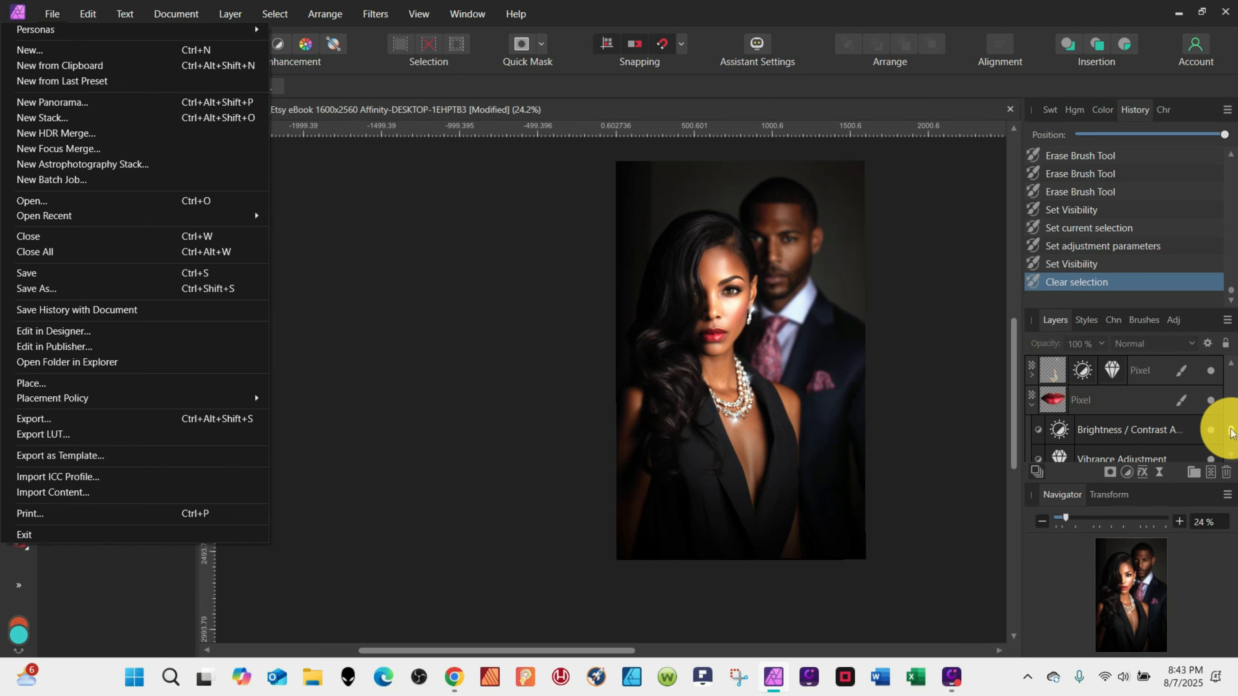
{"action": "left_click_drag", "start_coordinate": [1231, 429], "coordinate": [1223, 356]}
{"action": "left_click", "coordinate": [1231, 454]}
{"action": "left_click", "coordinate": [1051, 407]}
{"action": "left_click", "coordinate": [1231, 455]}
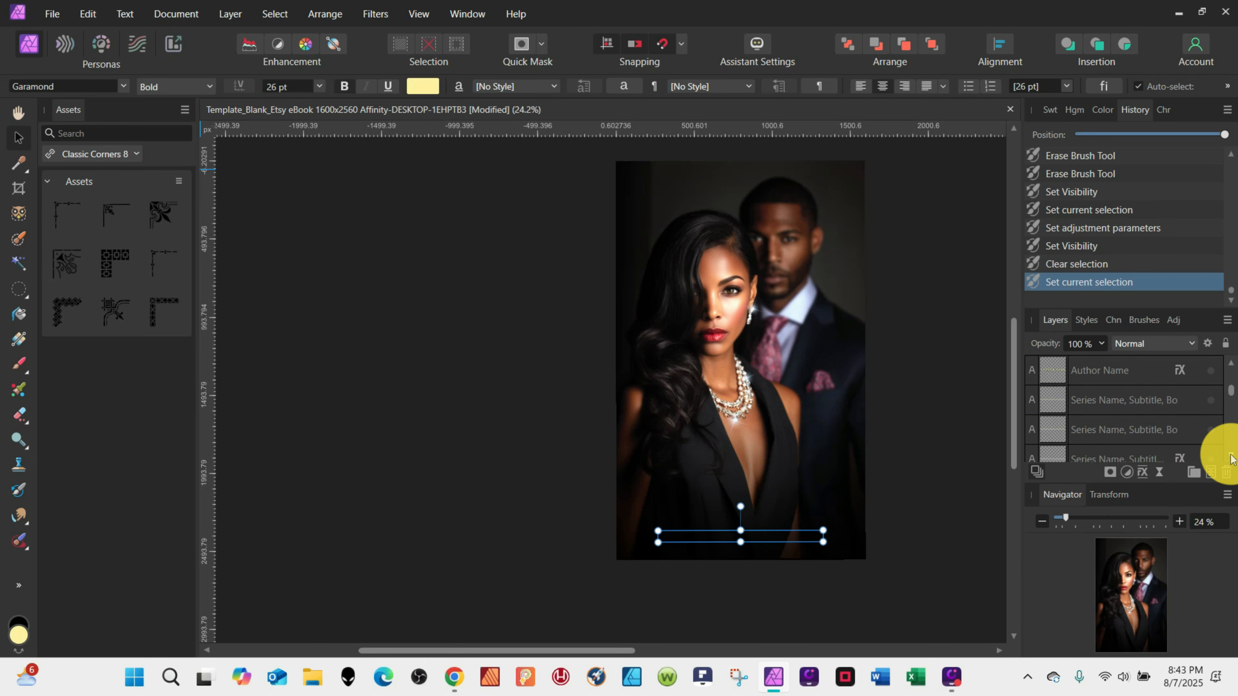
{"action": "left_click", "coordinate": [1055, 399], "text": "shift"}
{"action": "left_click", "coordinate": [1211, 400]}
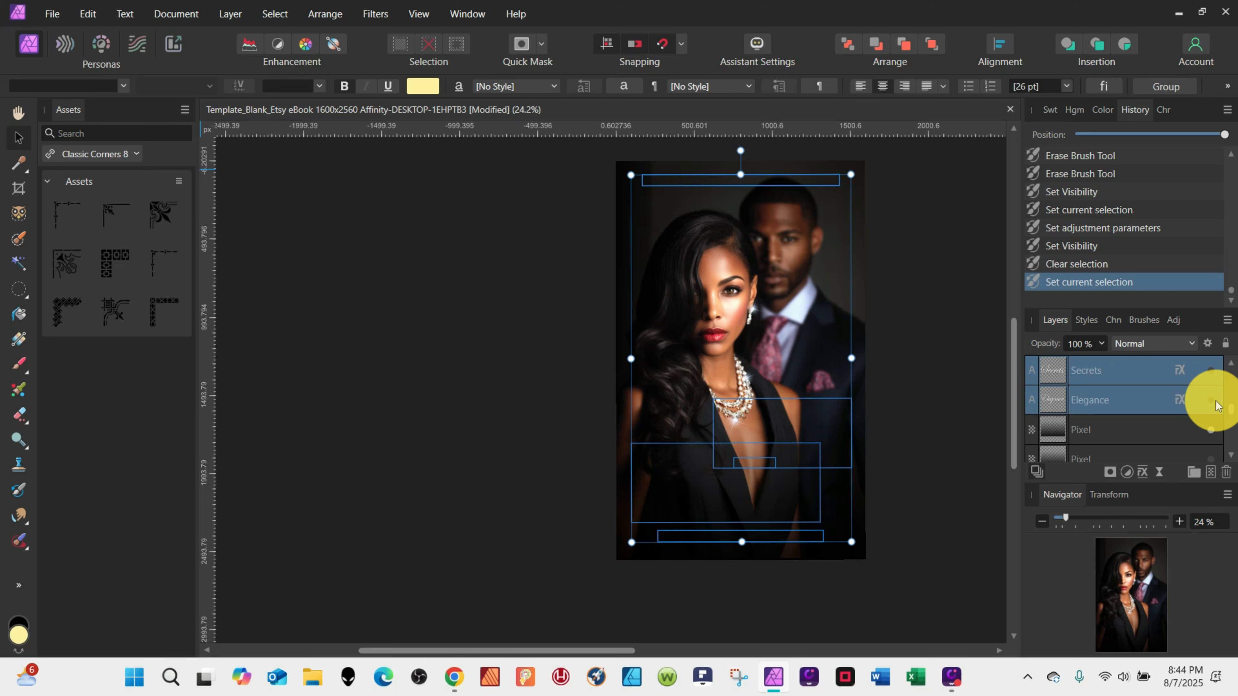
Replace the two title words with "Pride" and "Games".
{"action": "left_click", "coordinate": [299, 327]}
{"action": "left_click", "coordinate": [778, 436]}
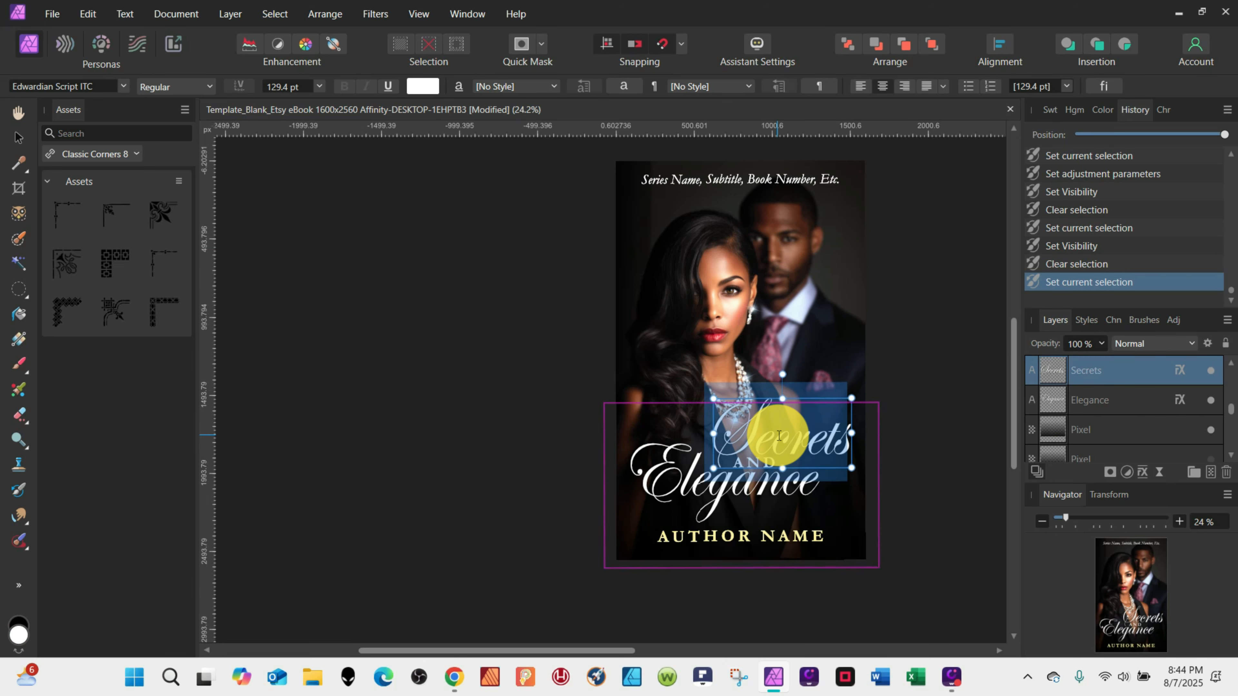
{"action": "type", "text": "Pride"}
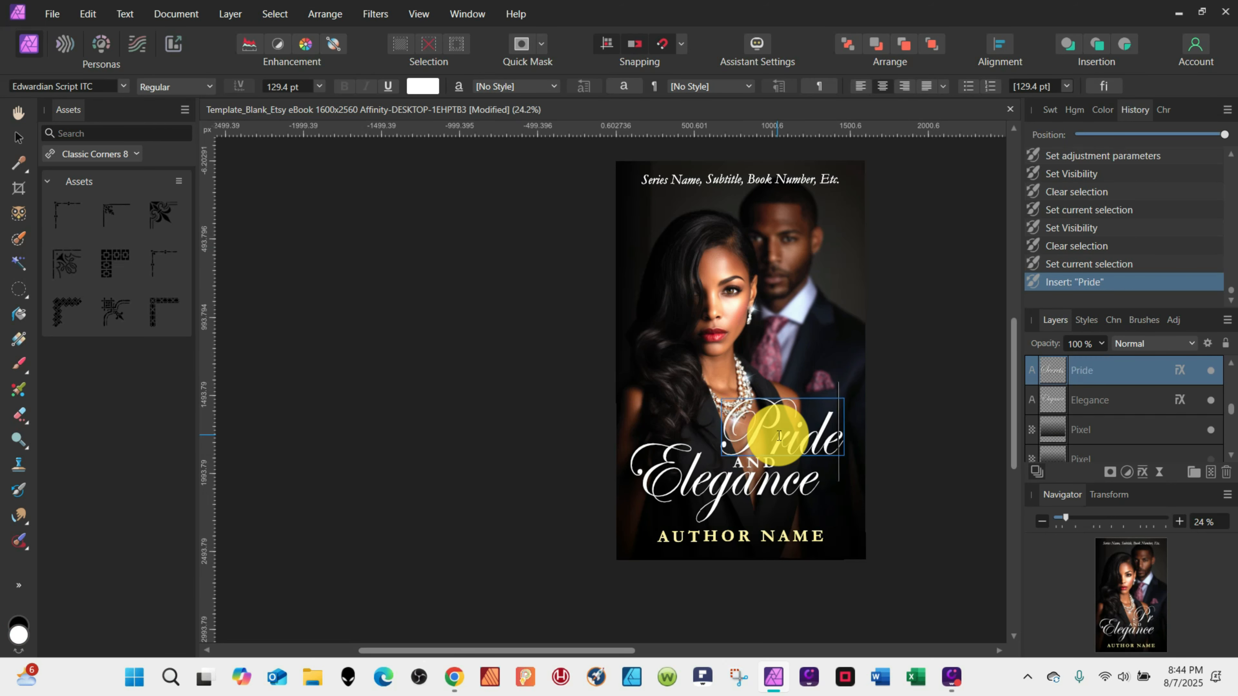
{"action": "double_click", "coordinate": [682, 485]}
{"action": "type", "text": "Games"}
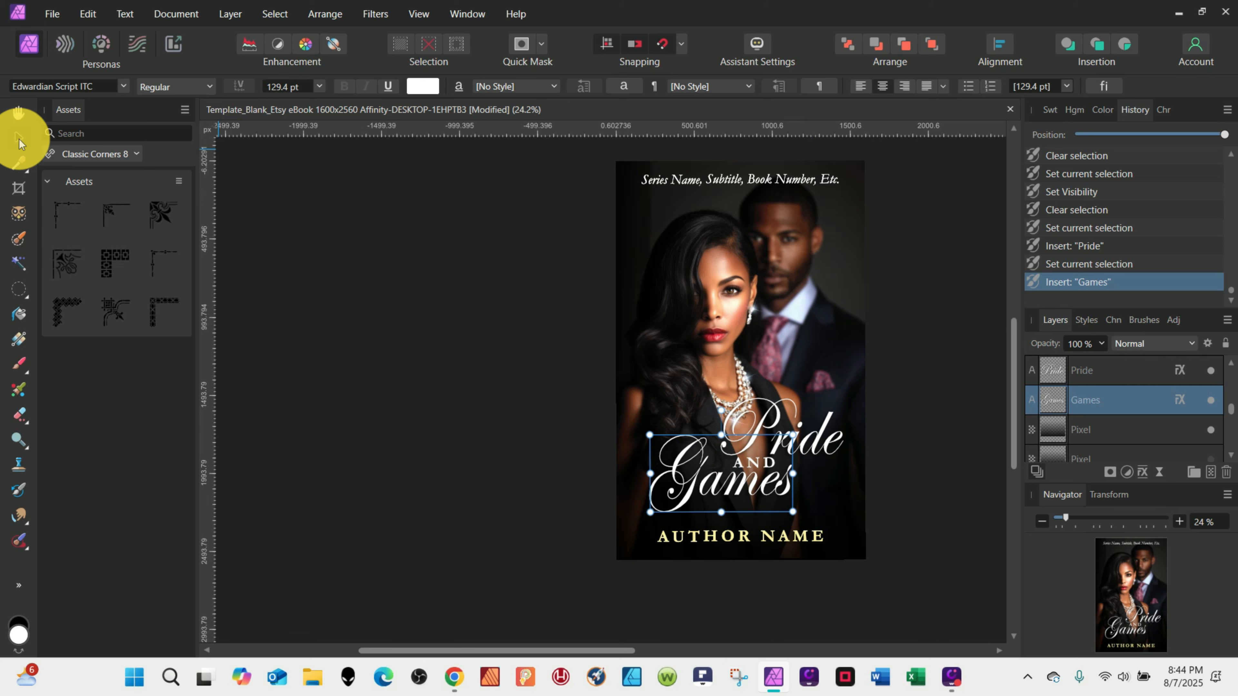
Nudge the upper title word and change the lower title word to "Loss".
{"action": "left_click", "coordinate": [19, 137]}
{"action": "left_click", "coordinate": [816, 437]}
{"action": "left_click_drag", "start_coordinate": [816, 437], "coordinate": [811, 438]}
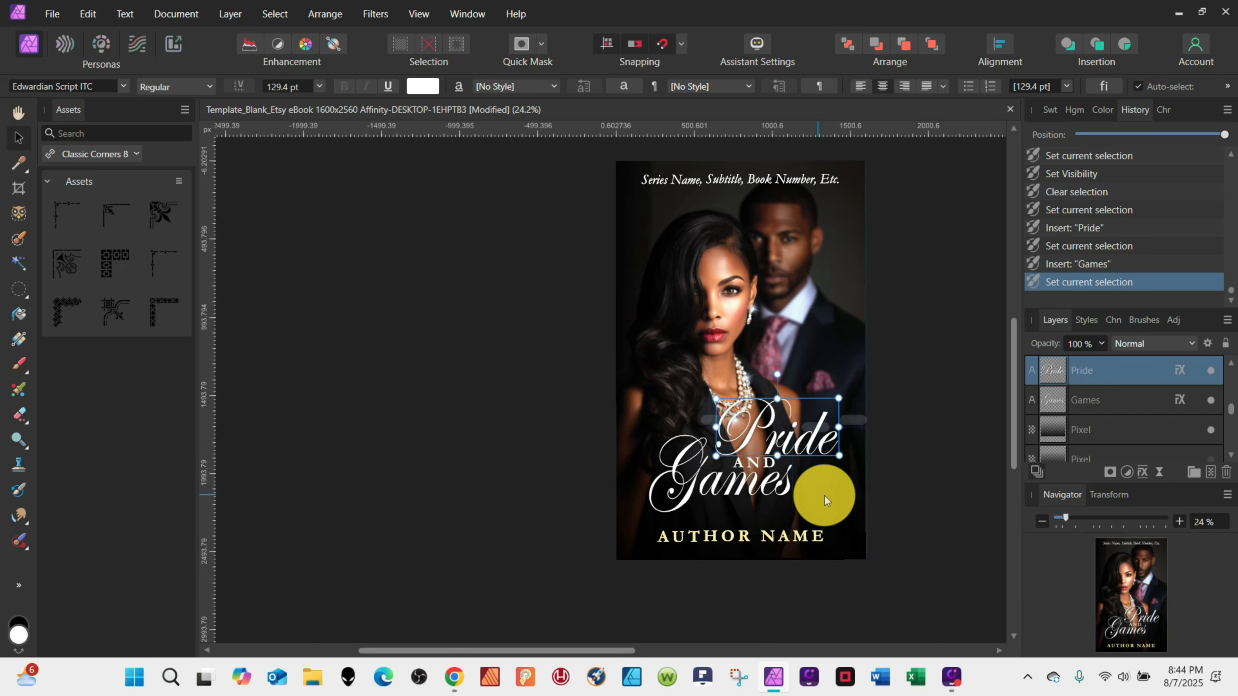
{"action": "double_click", "coordinate": [743, 485]}
{"action": "type", "text": "Loss"}
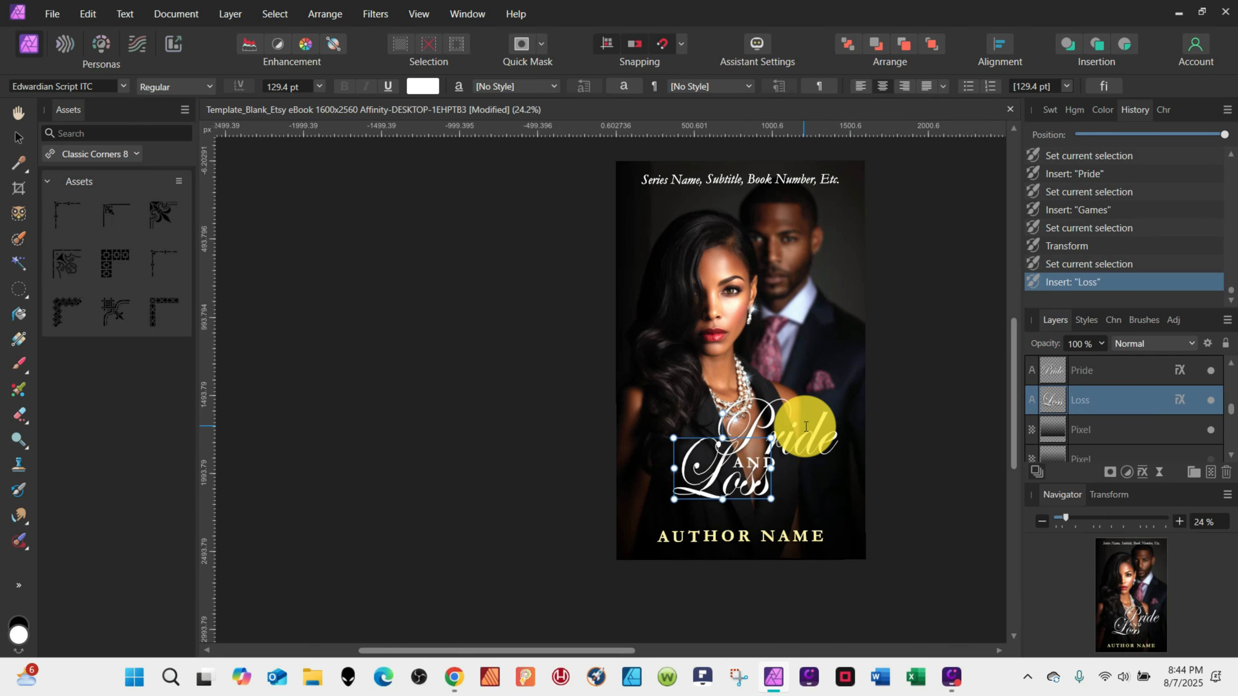
Swap the title words to "Games" above and "Pride" below.
{"action": "double_click", "coordinate": [802, 427]}
{"action": "type", "text": "Games"}
{"action": "double_click", "coordinate": [726, 489]}
{"action": "type", "text": "Pride"}
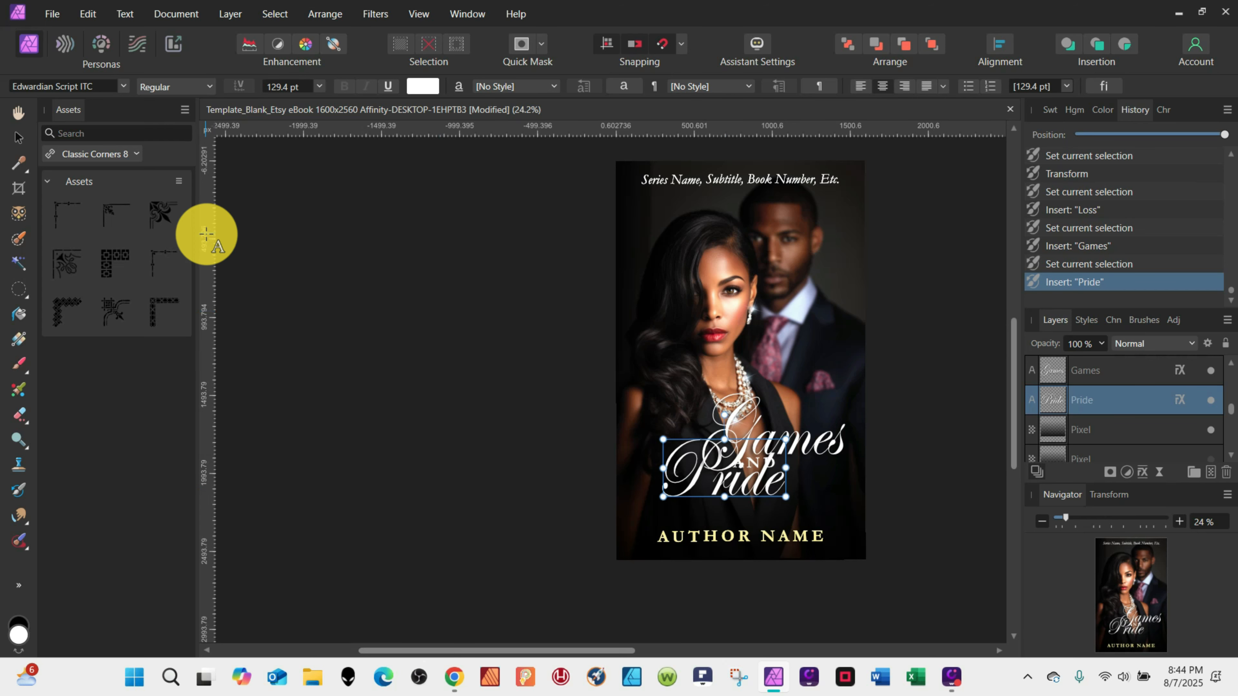
Reposition the "Games" and "Pride" title words and nudge them into alignment.
{"action": "left_click", "coordinate": [19, 138]}
{"action": "mouse_move", "coordinate": [696, 480]}
{"action": "left_mouse_down"}
{"action": "mouse_move", "coordinate": [750, 497]}
{"action": "mouse_move", "coordinate": [694, 493]}
{"action": "left_mouse_up"}
{"action": "left_click_drag", "start_coordinate": [803, 436], "coordinate": [770, 438]}
{"action": "key", "text": "Down"}
{"action": "key", "text": "Up"}
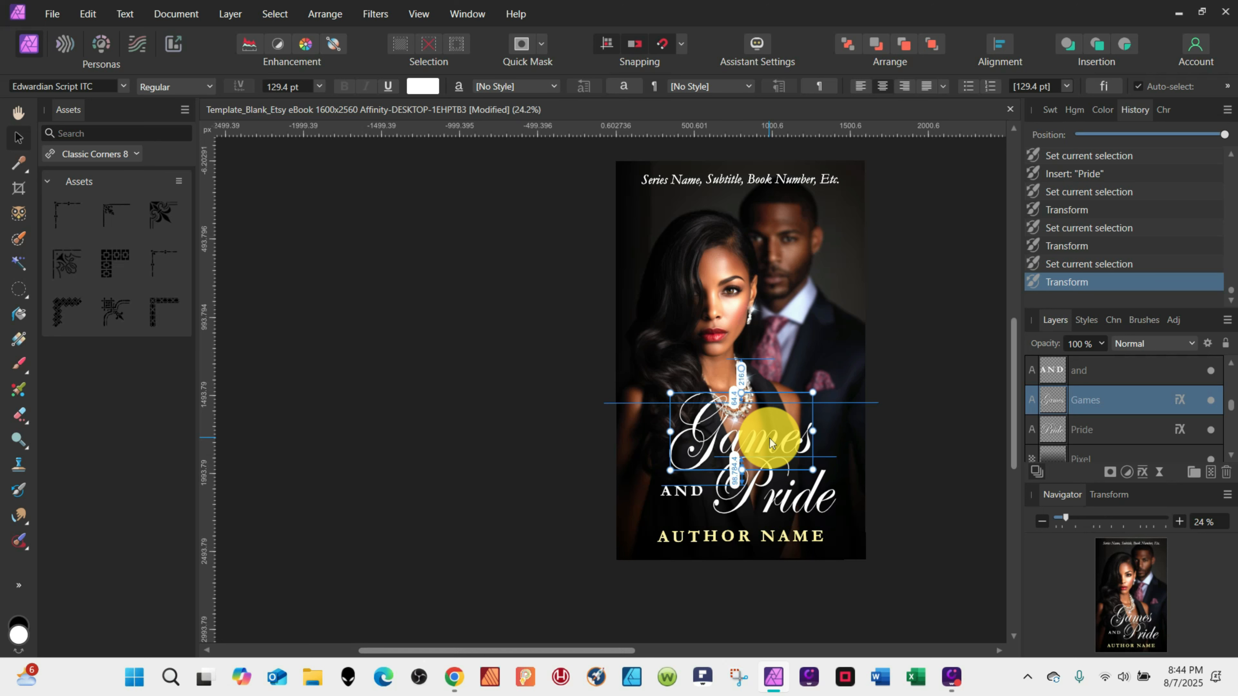
Replace the upper title word "Games" with "Truth".
{"action": "double_click", "coordinate": [766, 438]}
{"action": "key", "text": "ctrl+a"}
{"action": "key", "text": "BackSpace"}
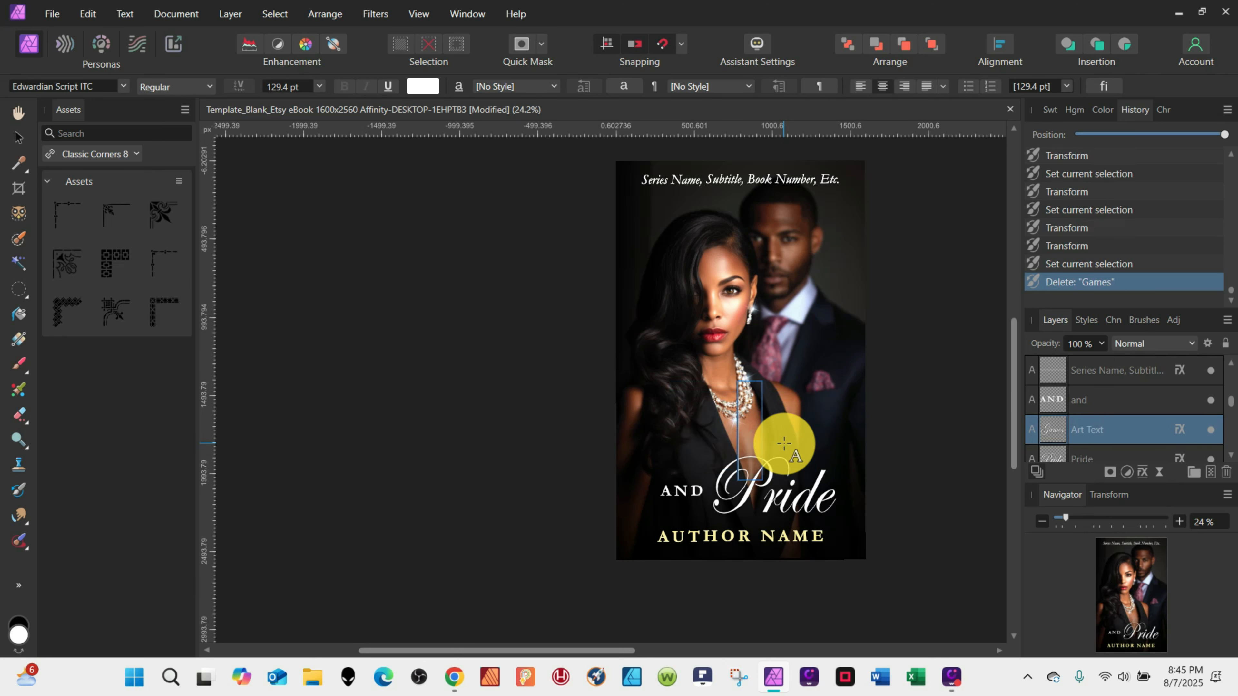
{"action": "type", "text": "Truth"}
{"action": "key", "text": "Escape"}
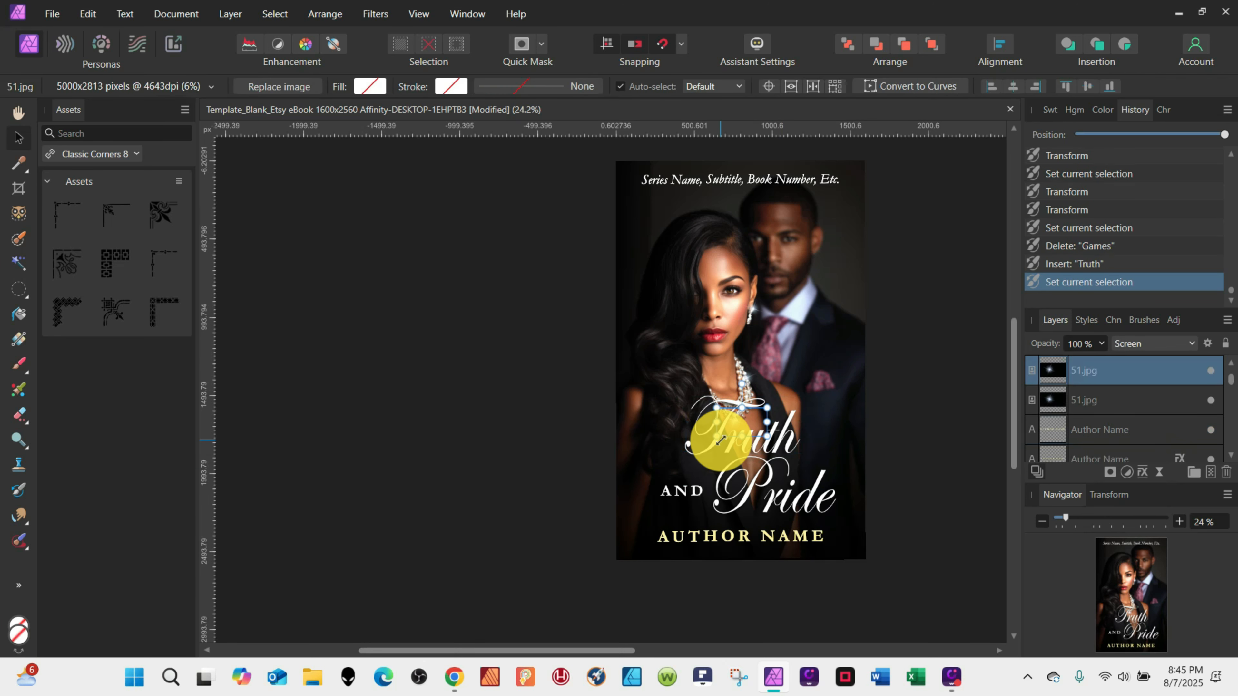
Shift the "and" text and change the lower title word to "Truth".
{"action": "left_click", "coordinate": [674, 493]}
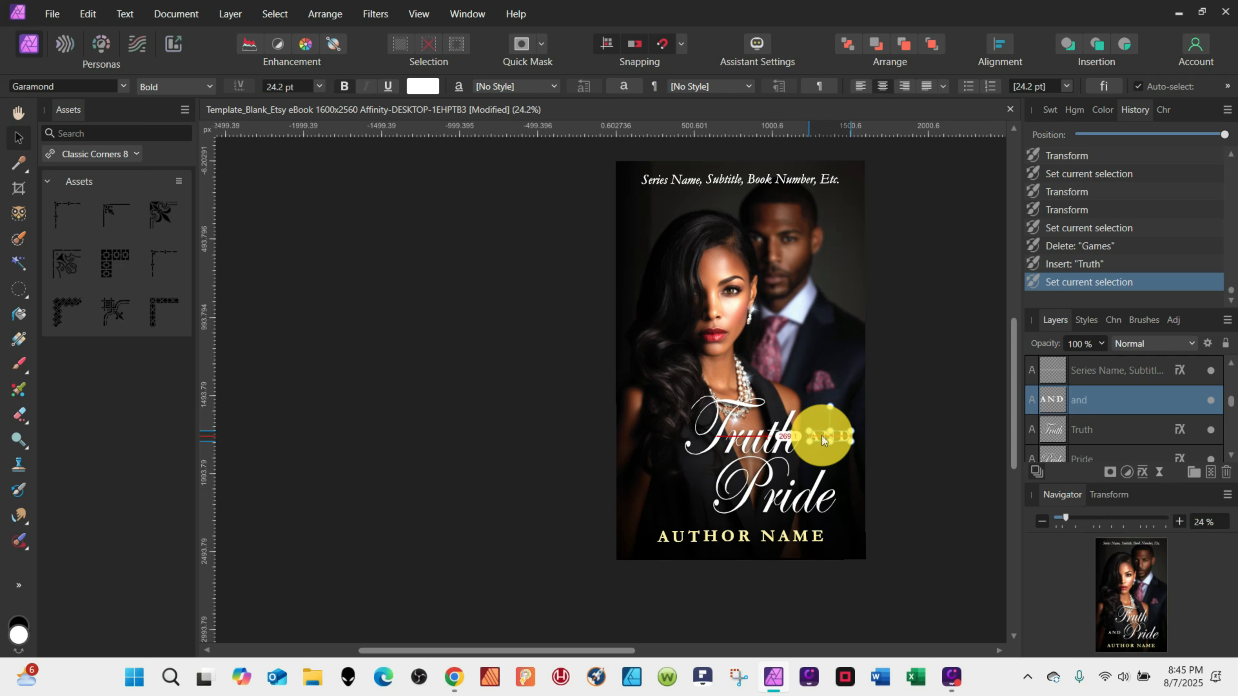
{"action": "left_click_drag", "start_coordinate": [822, 436], "coordinate": [822, 441]}
{"action": "double_click", "coordinate": [788, 490]}
{"action": "type", "text": "Truth"}
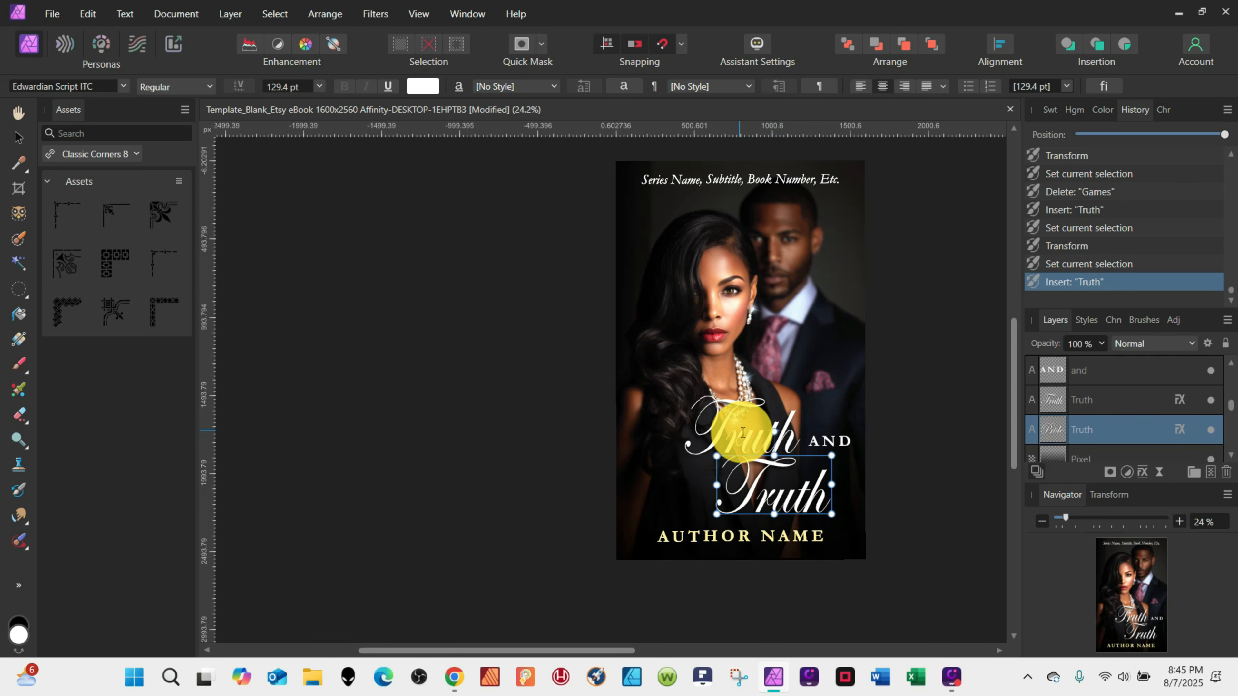
Change the upper title word to "Pride".
{"action": "double_click", "coordinate": [743, 433]}
{"action": "type", "text": "Pride"}
{"action": "left_click", "coordinate": [19, 138]}
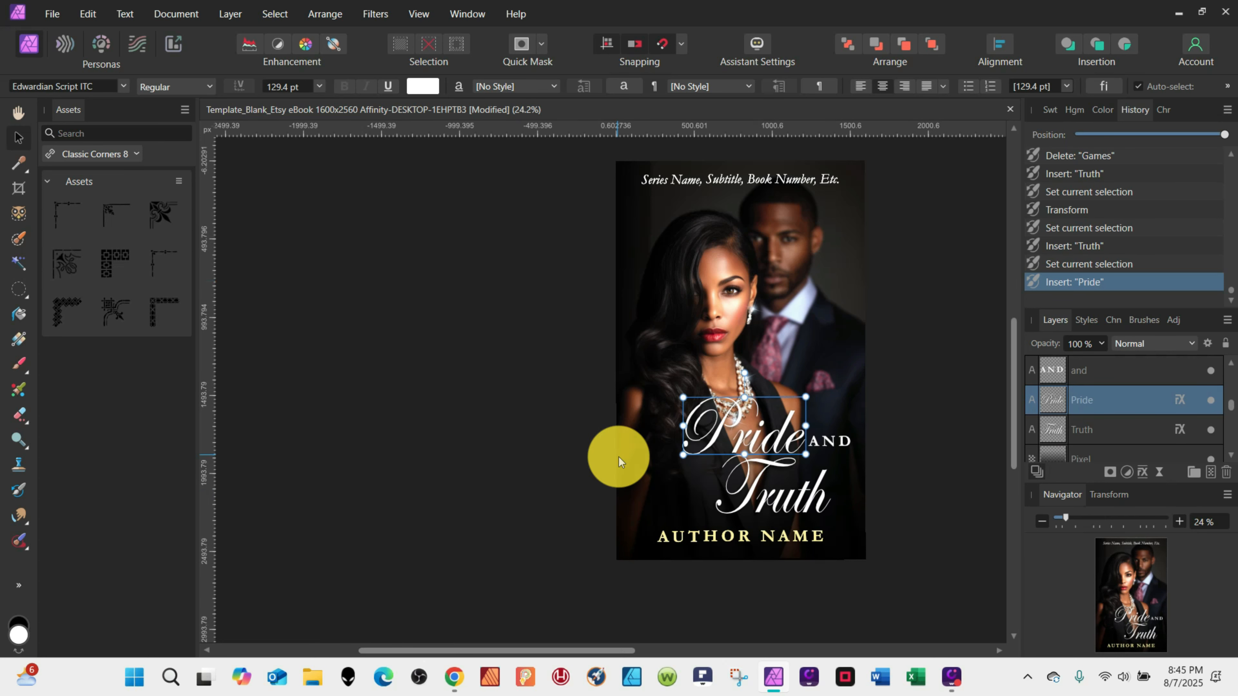
Move the "and" text beside the lower word and reposition the upper "Pride" word.
{"action": "left_click_drag", "start_coordinate": [840, 442], "coordinate": [768, 433]}
{"action": "left_click", "coordinate": [768, 442]}
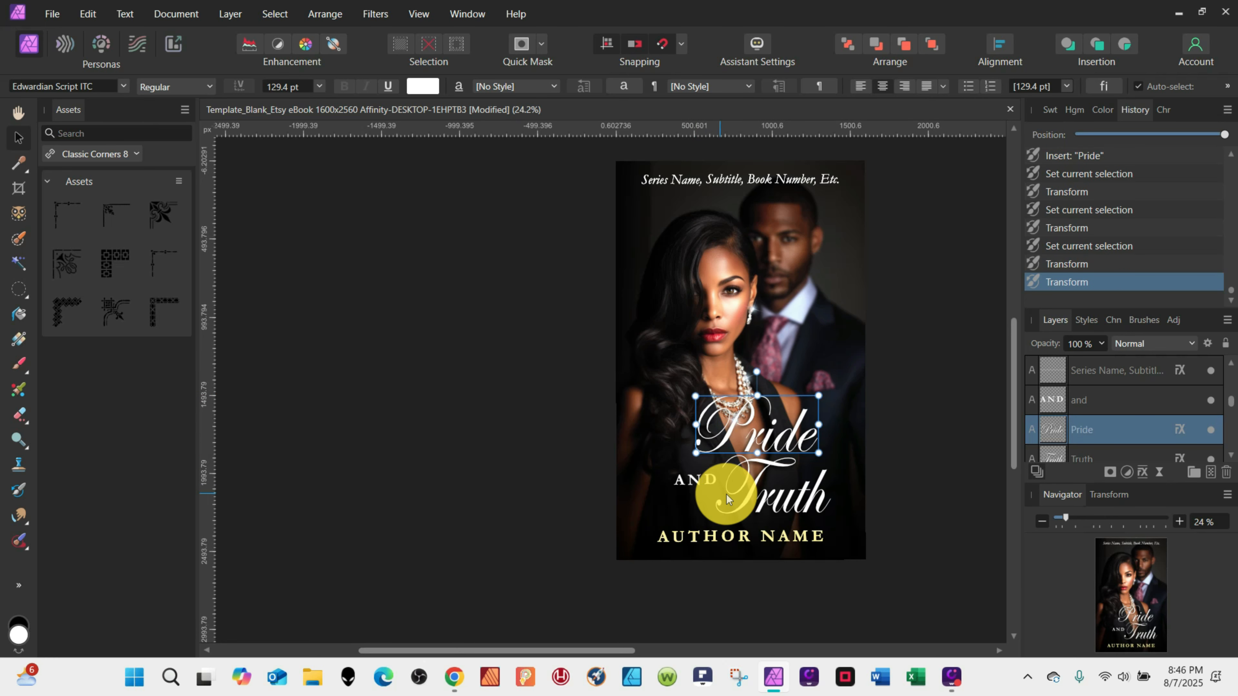
{"action": "left_click", "coordinate": [701, 485]}
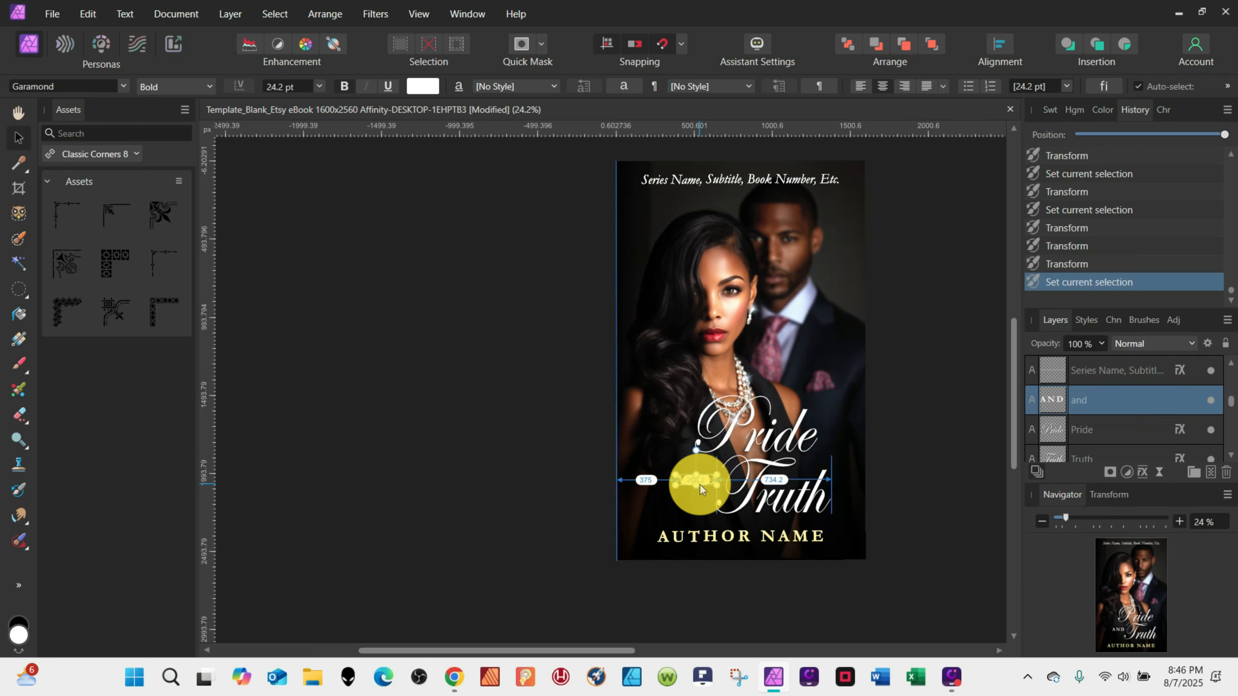
{"action": "left_click", "coordinate": [1056, 452], "text": "shift"}
{"action": "left_click_drag", "start_coordinate": [778, 424], "coordinate": [768, 431]}
{"action": "left_click", "coordinate": [795, 537]}
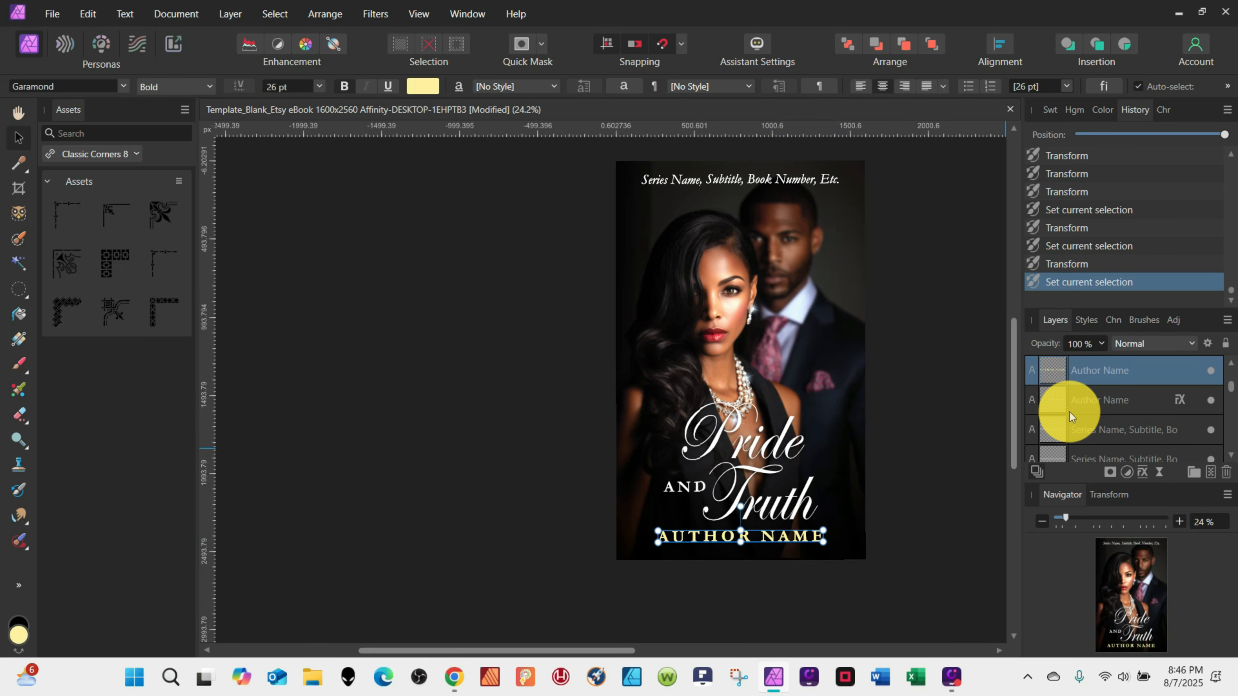
Move the author name to the top of the cover and the series line to the bottom.
{"action": "left_click", "coordinate": [1070, 407], "text": "shift"}
{"action": "mouse_move", "coordinate": [794, 536]}
{"action": "left_mouse_down"}
{"action": "mouse_move", "coordinate": [789, 203]}
{"action": "mouse_move", "coordinate": [823, 535]}
{"action": "mouse_move", "coordinate": [808, 540]}
{"action": "left_mouse_up"}
{"action": "left_click", "coordinate": [786, 180]}
{"action": "left_click", "coordinate": [1049, 451], "text": "shift"}
Append " Truth" to the upper title line and resize its text frame.
{"action": "double_click", "coordinate": [801, 453]}
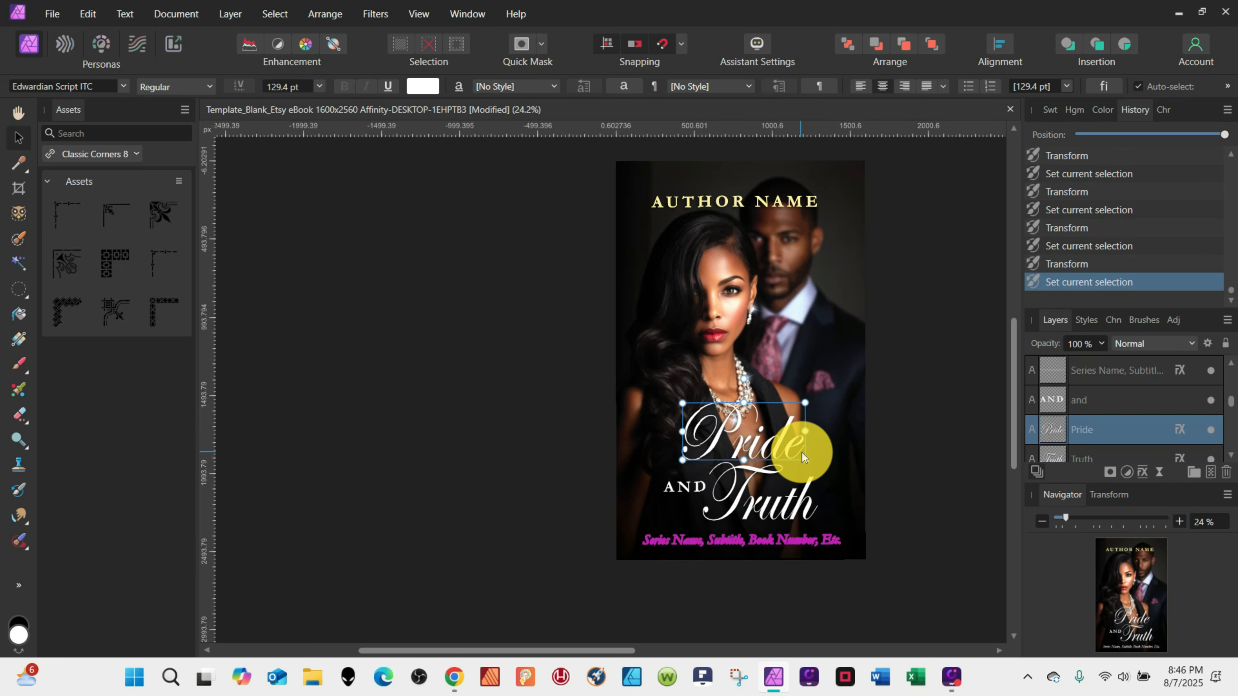
{"action": "type", "text": "Truth"}
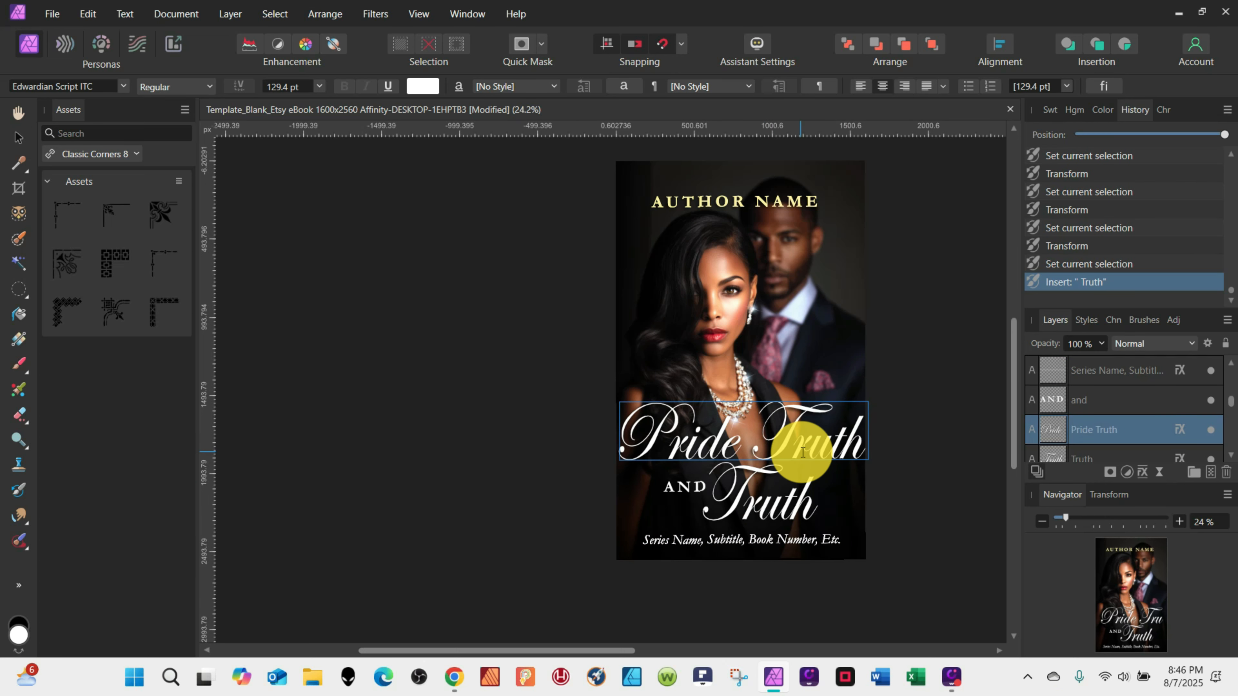
{"action": "left_click", "coordinate": [756, 445]}
{"action": "left_click_drag", "start_coordinate": [607, 401], "coordinate": [633, 412]}
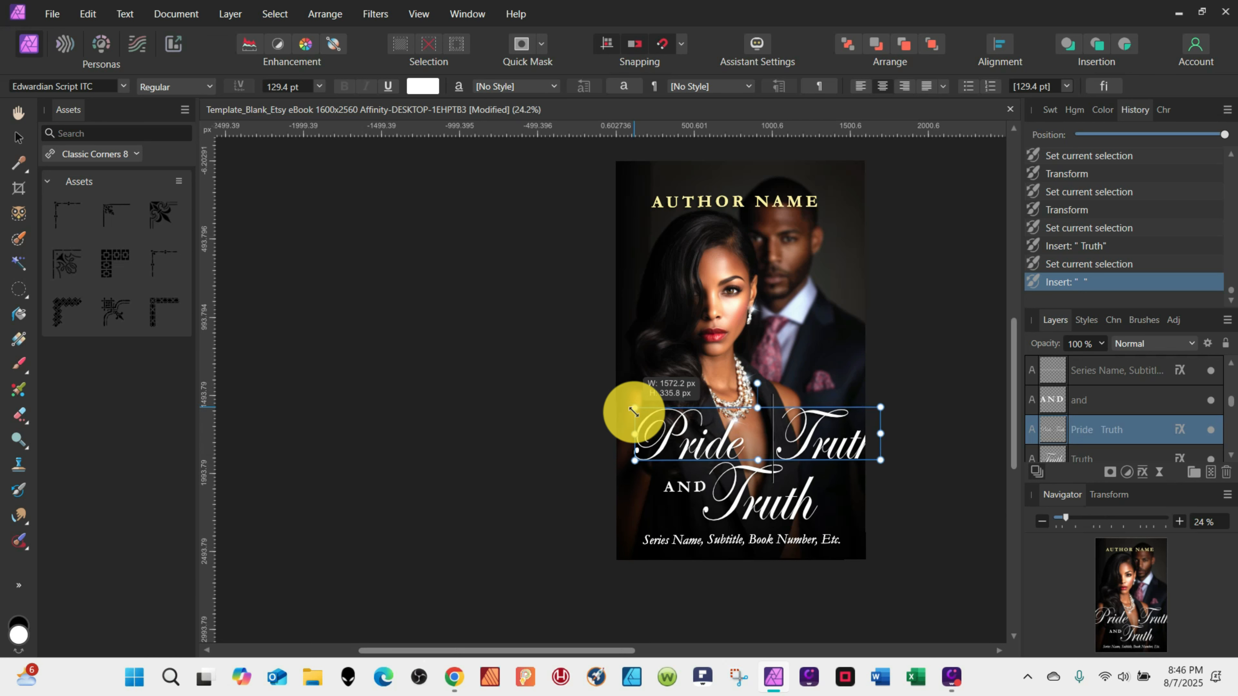
{"action": "left_click_drag", "start_coordinate": [880, 412], "coordinate": [850, 415]}
Rebuild the "and" text as the letters a, n, d stacked on separate lines.
{"action": "left_click", "coordinate": [693, 489]}
{"action": "key", "text": "BackSpace"}
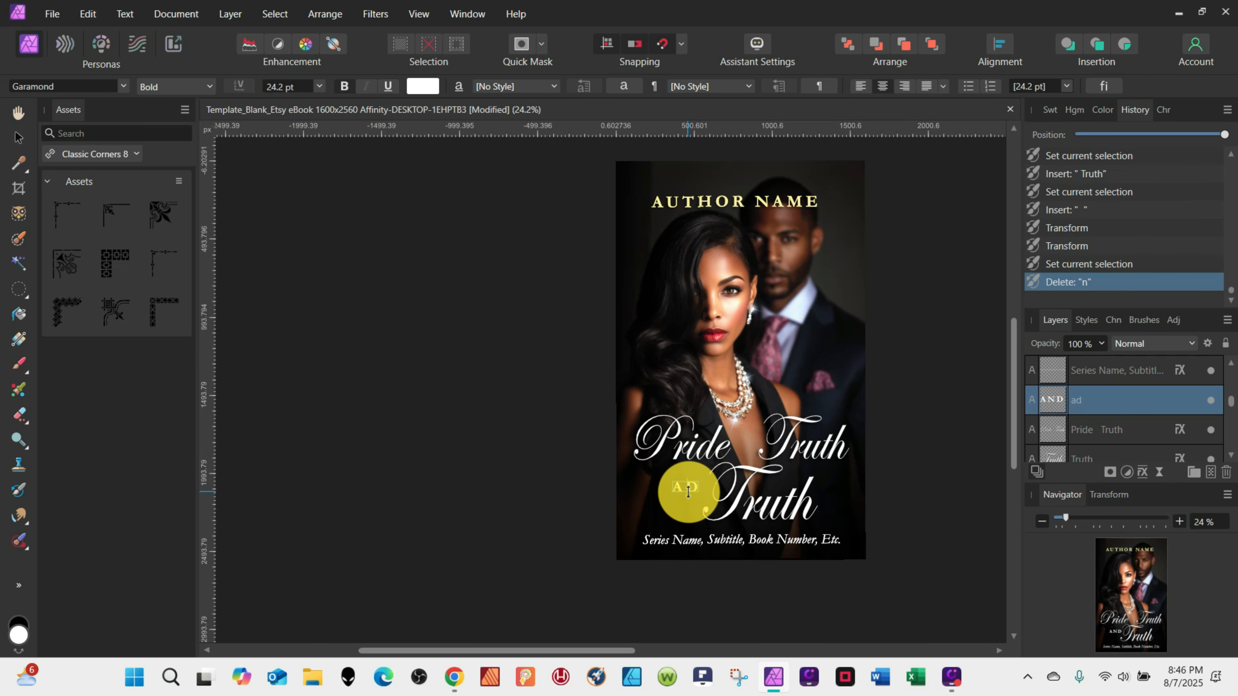
{"action": "double_click", "coordinate": [686, 491]}
{"action": "key", "text": "BackSpace"}
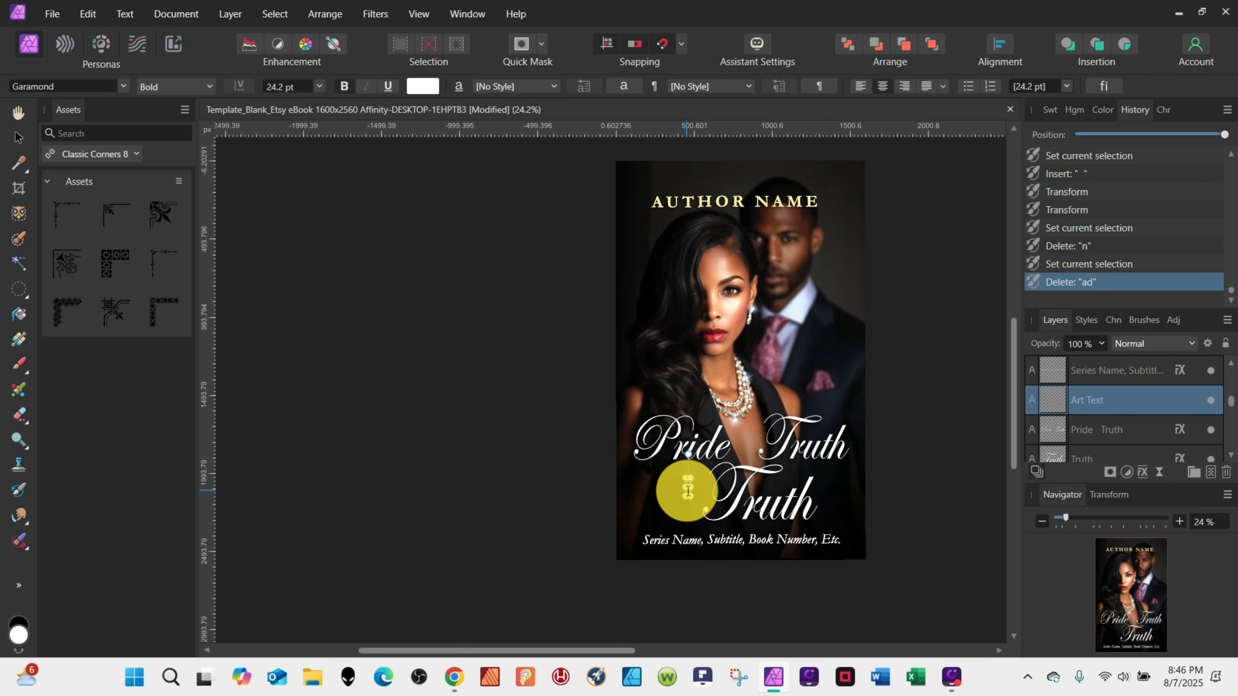
{"action": "type", "text": "n"}
{"action": "key", "text": "Return"}
{"action": "type", "text": "d"}
{"action": "left_click", "coordinate": [687, 199]}
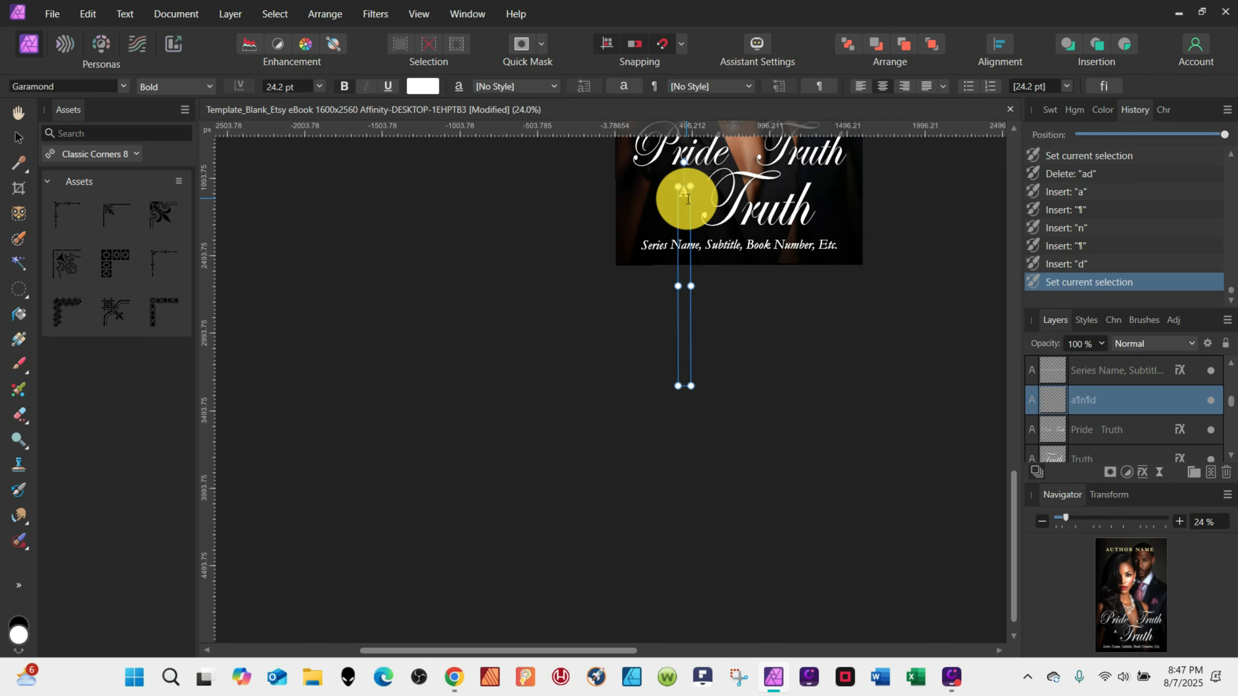
Adjust the stacked "and" text's leading in the Character panel.
{"action": "left_click", "coordinate": [1164, 109]}
{"action": "left_click", "coordinate": [1070, 282]}
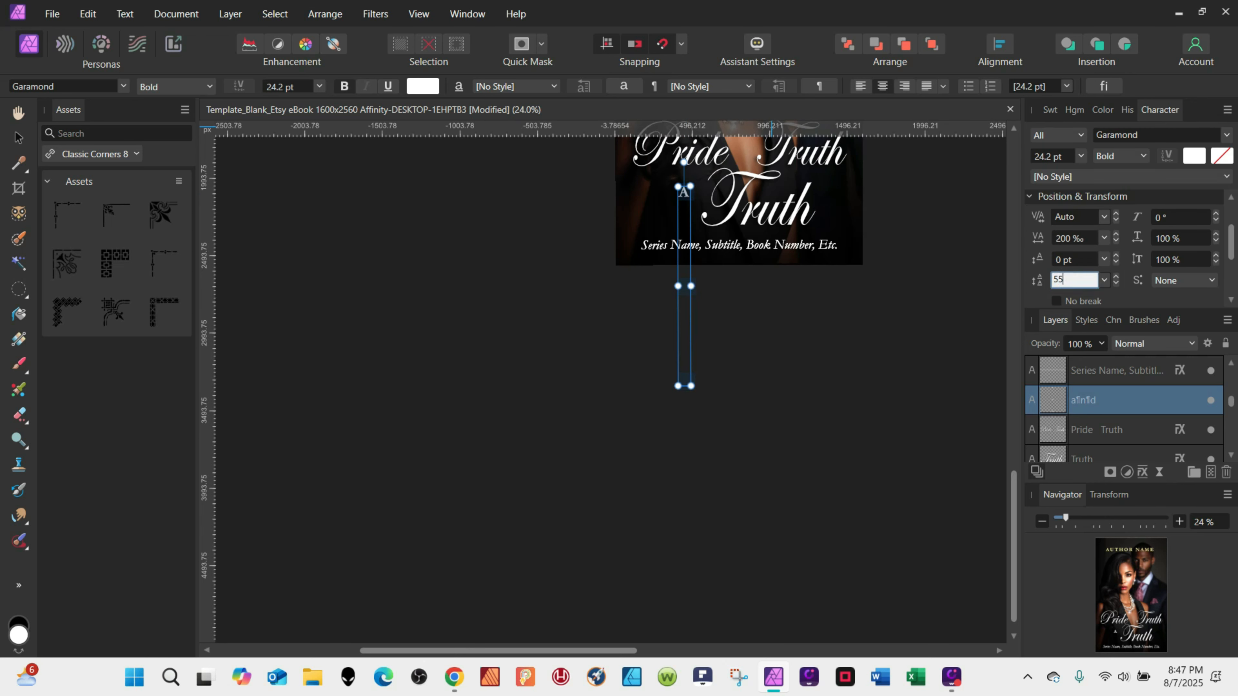
{"action": "key", "text": "Return"}
{"action": "scroll", "coordinate": [855, 325], "scroll_direction": "up", "scroll_amount": 3}
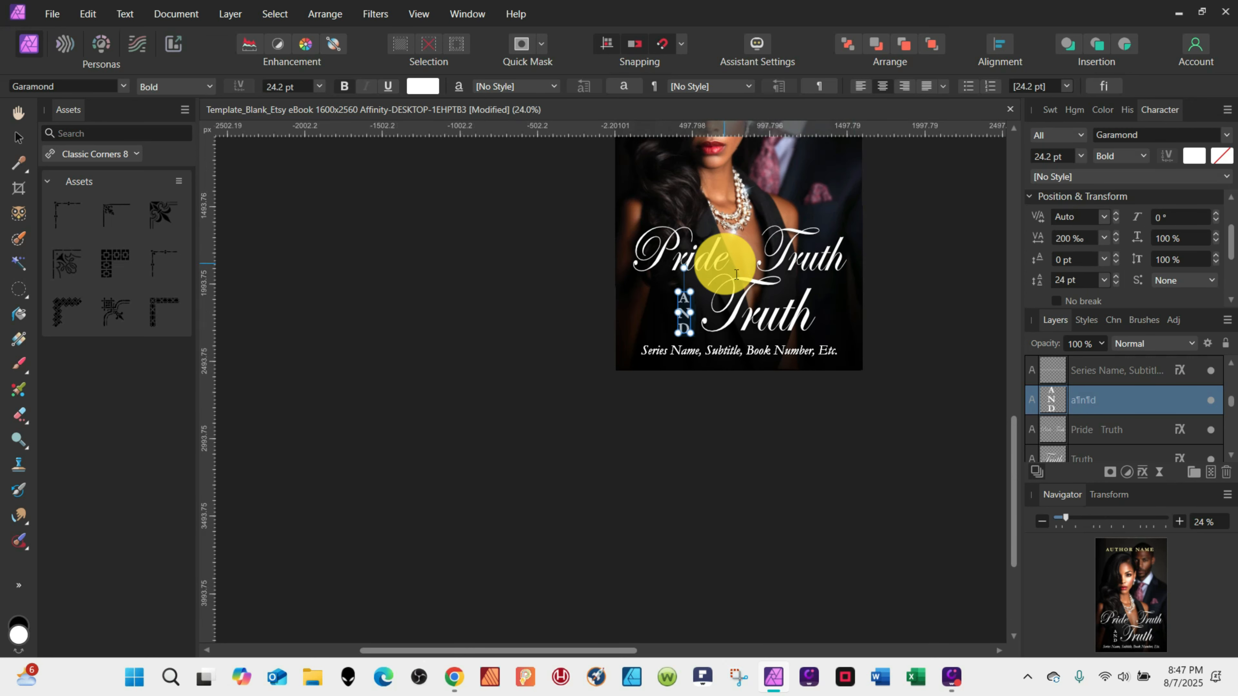
Move the stacked "and" up between Pride and Truth, and delete the separate lower "Truth" text line.
{"action": "left_click", "coordinate": [20, 139]}
{"action": "left_click_drag", "start_coordinate": [705, 286], "coordinate": [746, 260]}
{"action": "left_click", "coordinate": [749, 320]}
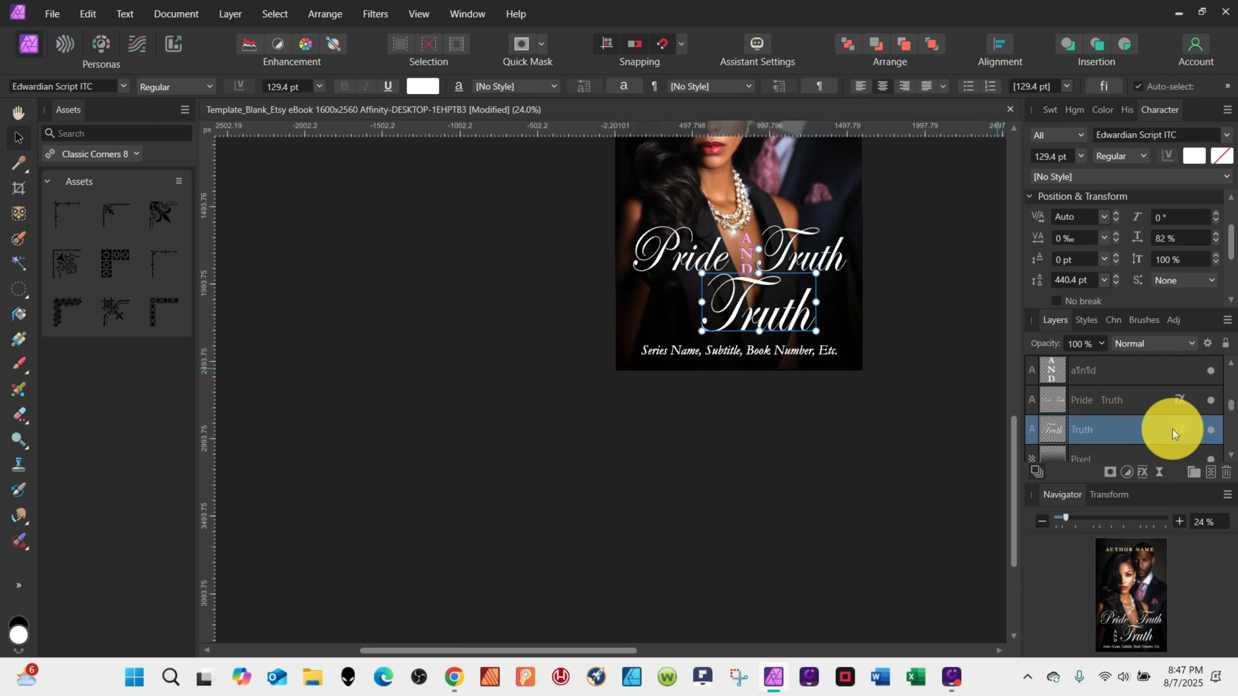
{"action": "left_click", "coordinate": [1226, 472]}
Reposition the title group and the series line lower on the cover.
{"action": "left_click", "coordinate": [815, 270]}
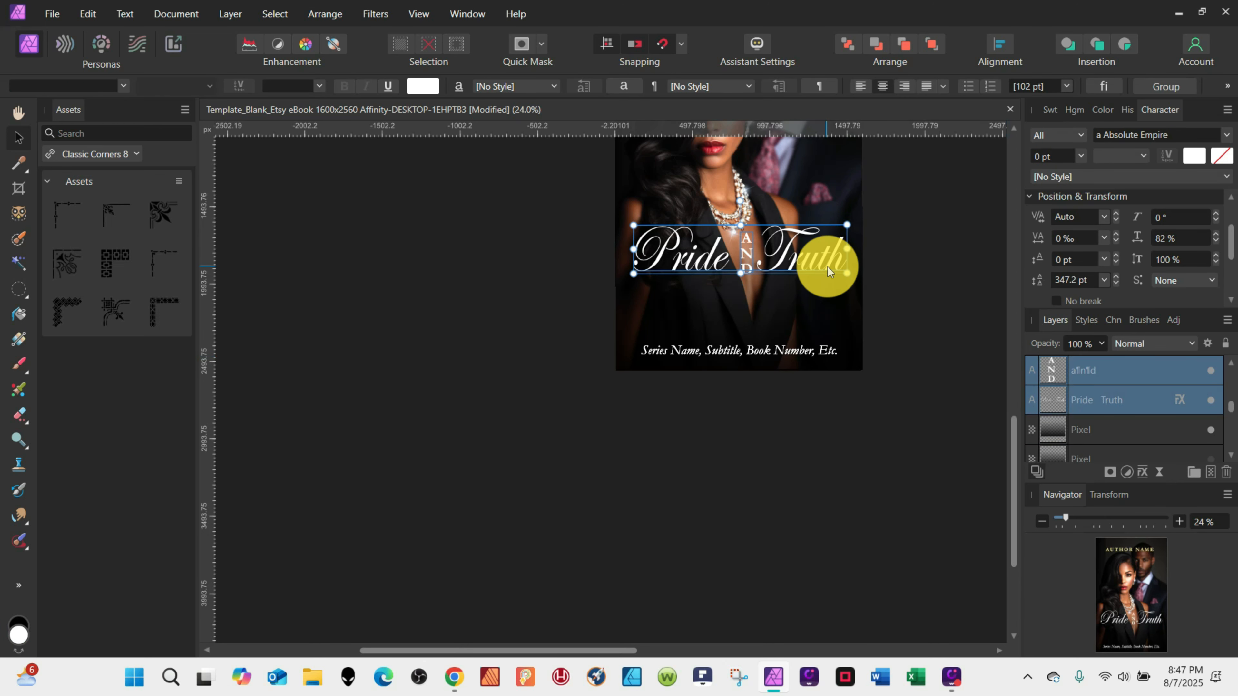
{"action": "left_click_drag", "start_coordinate": [828, 267], "coordinate": [792, 291]}
{"action": "left_click", "coordinate": [846, 349]}
{"action": "left_click_drag", "start_coordinate": [847, 350], "coordinate": [805, 314]}
Move the author name from the top of the cover to the bottom, below the series line.
{"action": "scroll", "coordinate": [805, 314], "scroll_direction": "up", "scroll_amount": 5}
{"action": "left_click", "coordinate": [1060, 382]}
{"action": "left_click", "coordinate": [1060, 399], "text": "shift"}
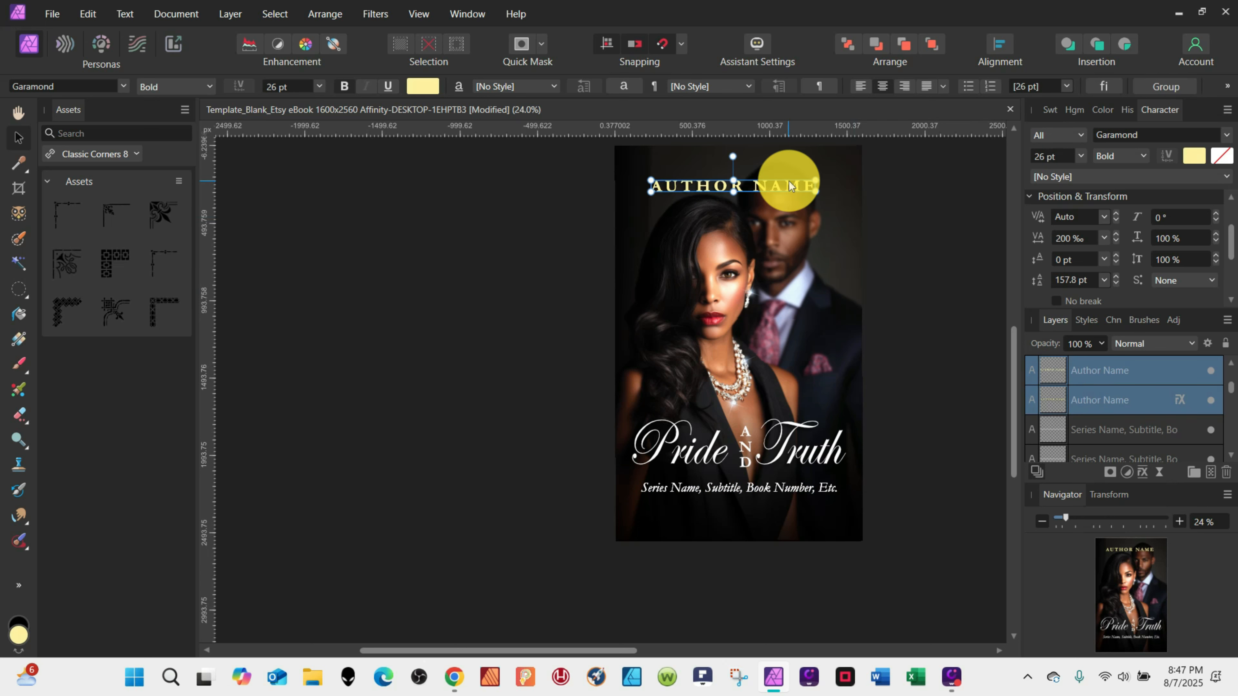
{"action": "left_click_drag", "start_coordinate": [782, 174], "coordinate": [792, 505]}
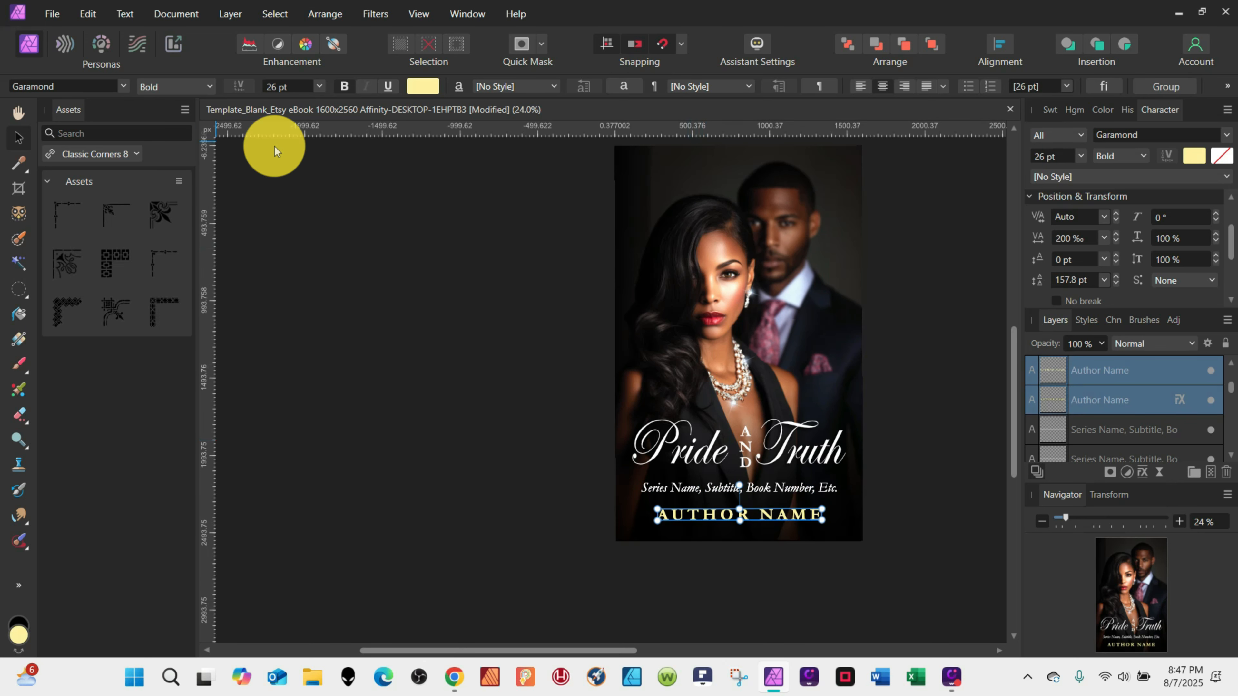
Colour the author name with a pink sampled from the man's tie, adjusting it in the colour picker.
{"action": "left_click", "coordinate": [15, 161]}
{"action": "left_click", "coordinate": [768, 338]}
{"action": "left_click", "coordinate": [10, 143]}
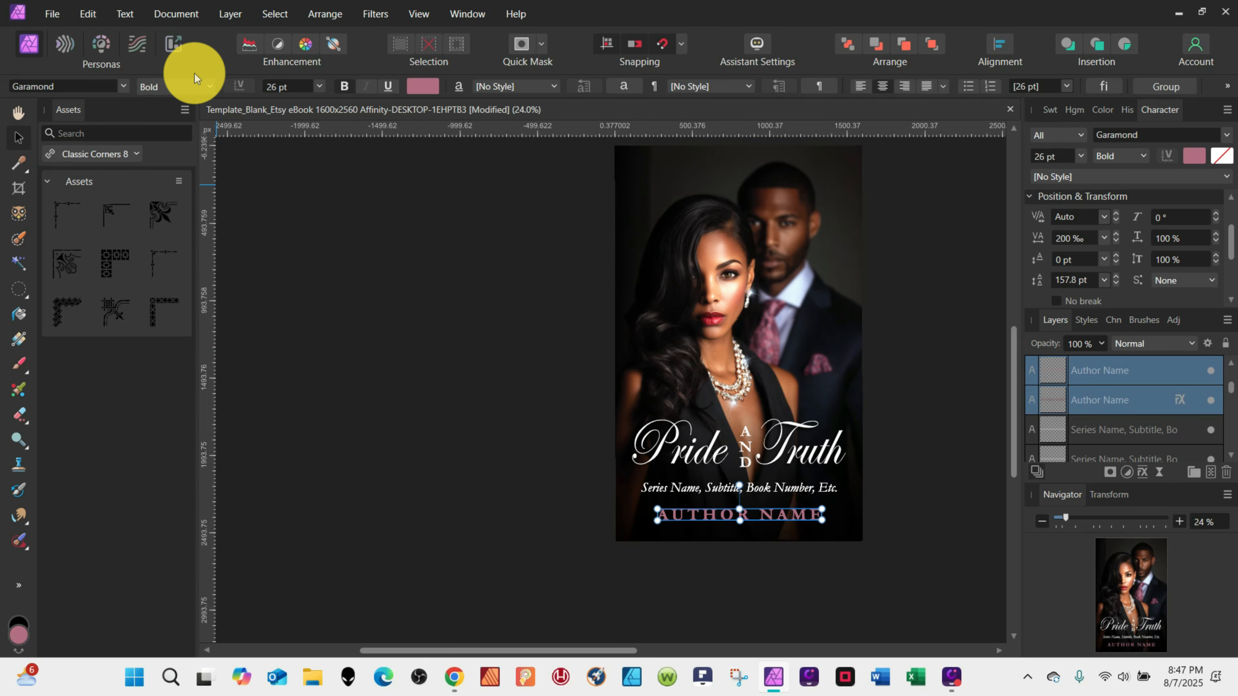
{"action": "left_click", "coordinate": [422, 86]}
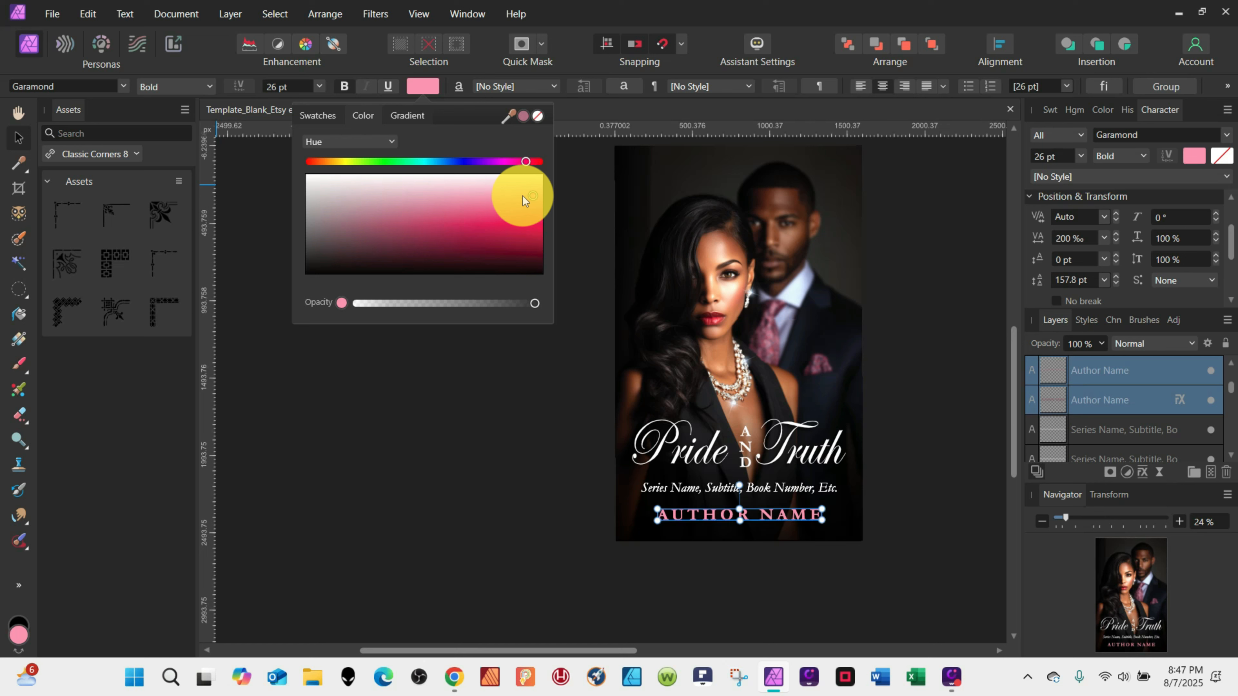
Set the author name's font size to 33 pt and its tracking to 100 ‰.
{"action": "left_click", "coordinate": [284, 87]}
{"action": "left_click", "coordinate": [1066, 240]}
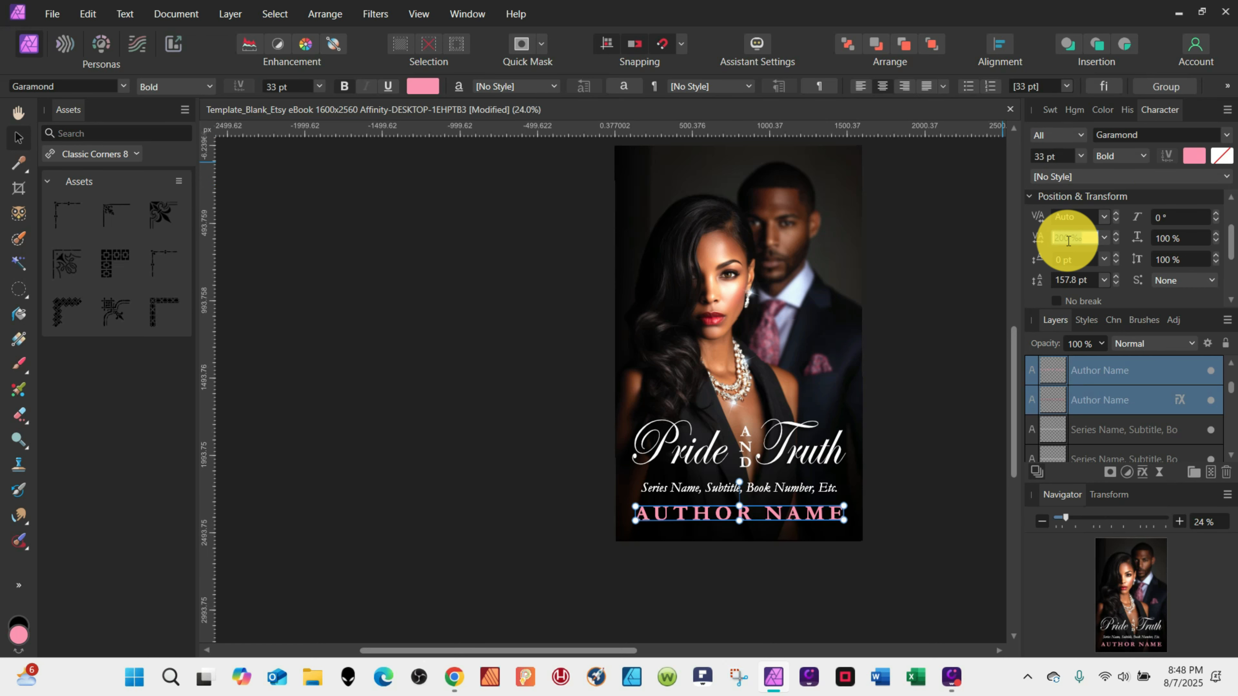
{"action": "type", "text": "100"}
{"action": "key", "text": "Return"}
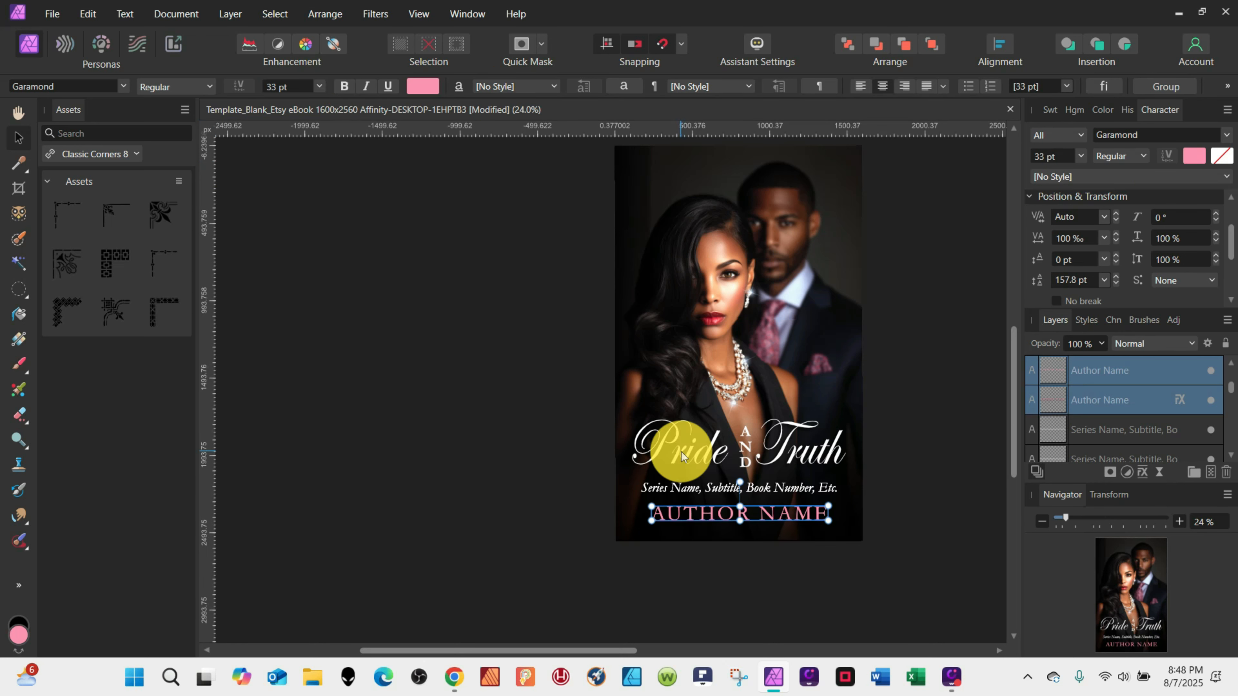